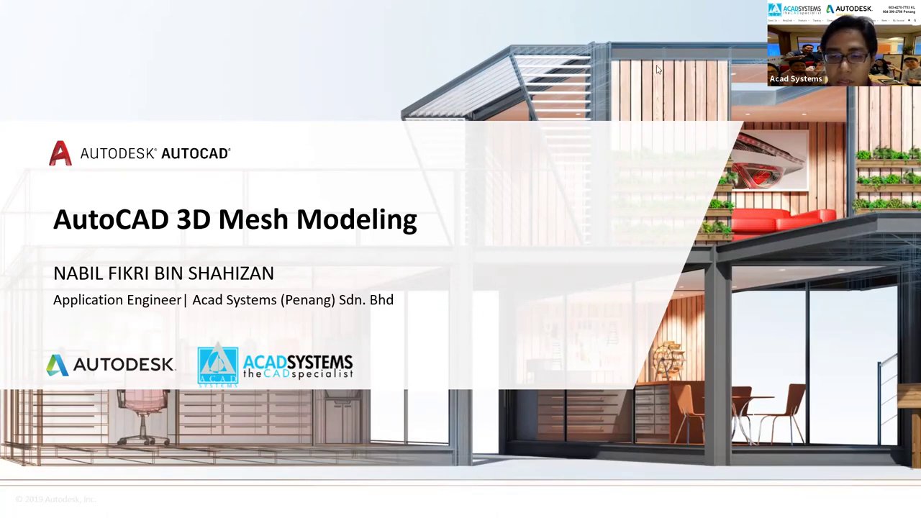
Step: Advance from the AutoCAD 3D Mesh Modeling title slide to the Mesh Modeling examples slide
{"action": "key", "text": "Right"}
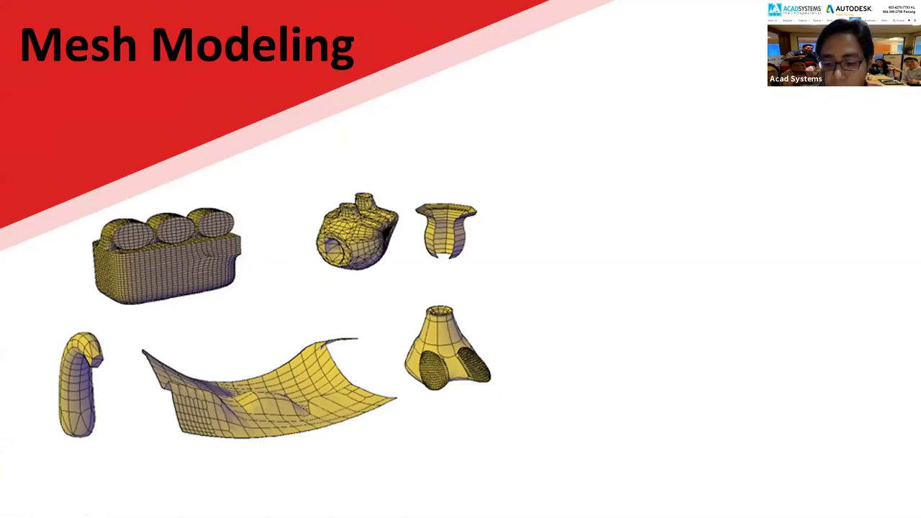
Step: Show the helicopter wireframe on the slide, then switch to the Acad Systems website
{"action": "key", "text": "Right"}
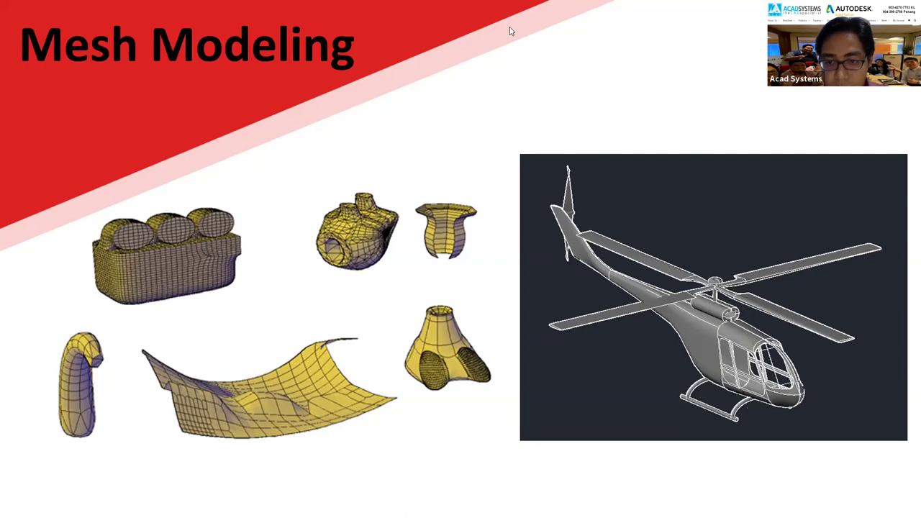
{"action": "key", "text": "alt+Tab"}
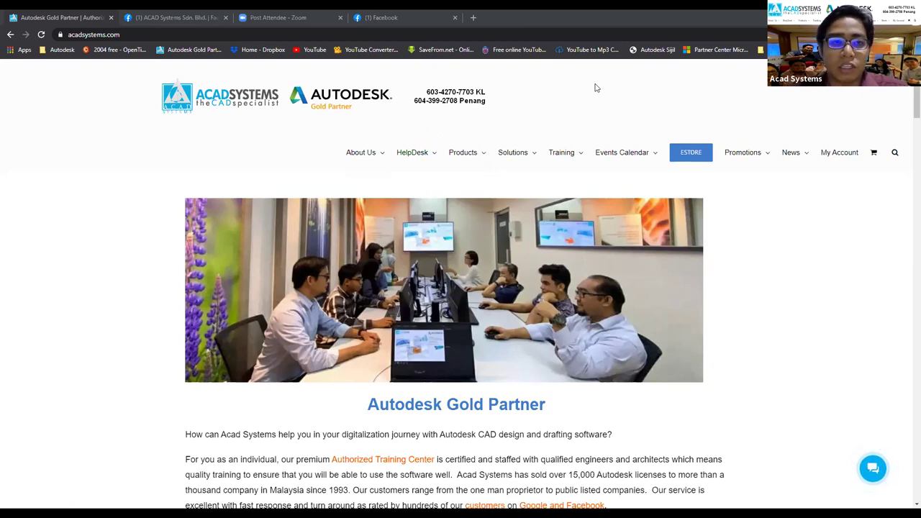
Step: Scroll the homepage down to the December 2020 sale and Trade-in Promotion offers
{"action": "left_click", "coordinate": [125, 38]}
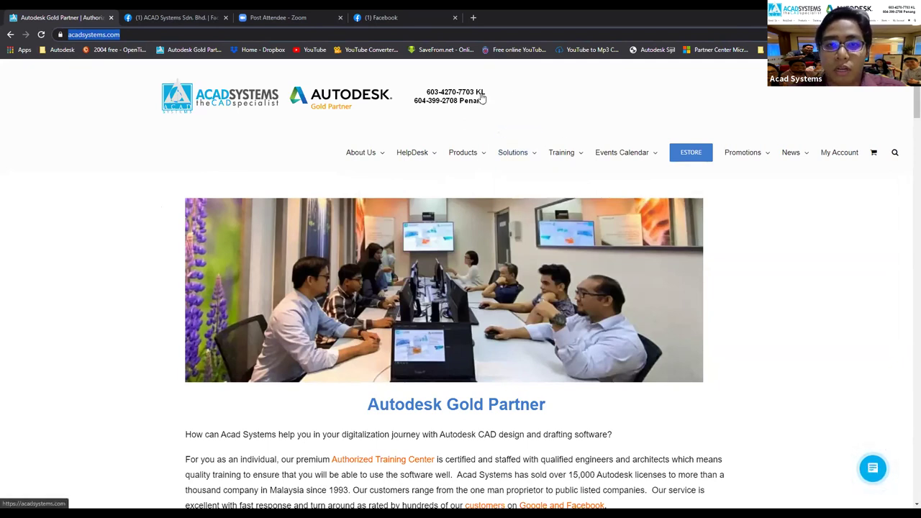
{"action": "scroll", "coordinate": [758, 345], "scroll_direction": "down", "scroll_amount": 1}
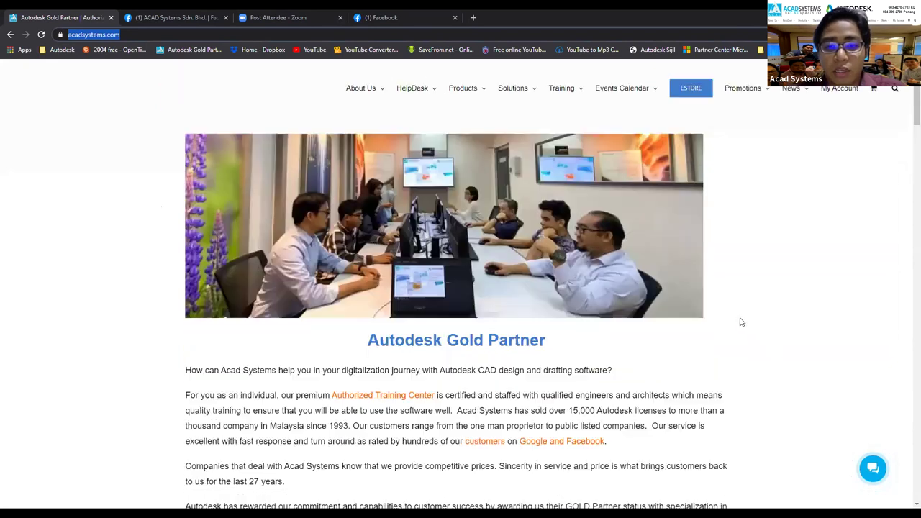
{"action": "scroll", "coordinate": [541, 268], "scroll_direction": "down", "scroll_amount": 1}
{"action": "scroll", "coordinate": [518, 257], "scroll_direction": "down", "scroll_amount": 1}
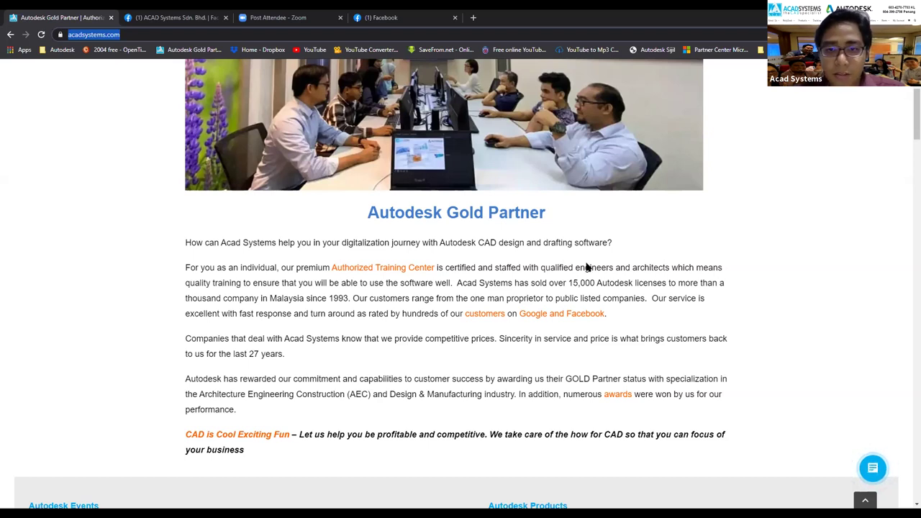
{"action": "scroll", "coordinate": [635, 255], "scroll_direction": "down", "scroll_amount": 1}
{"action": "scroll", "coordinate": [635, 254], "scroll_direction": "down", "scroll_amount": 3}
{"action": "scroll", "coordinate": [634, 248], "scroll_direction": "down", "scroll_amount": 2}
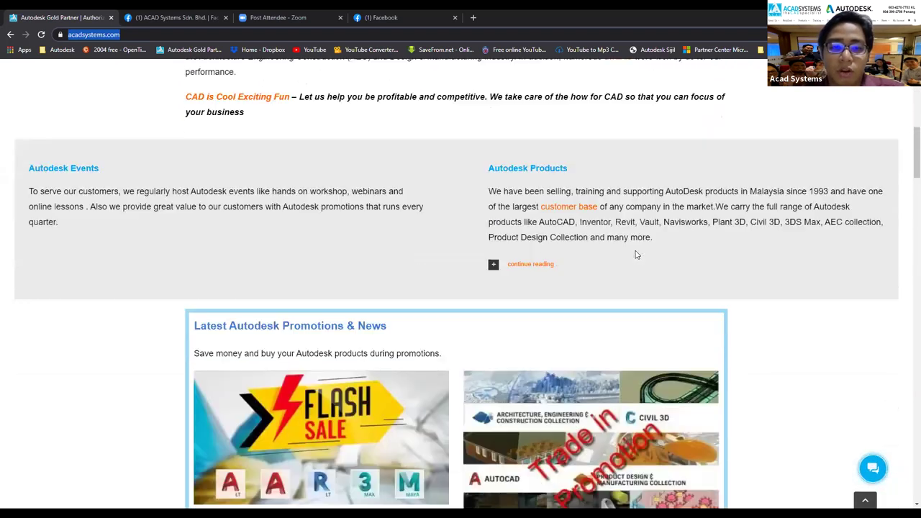
{"action": "scroll", "coordinate": [633, 240], "scroll_direction": "down", "scroll_amount": 1}
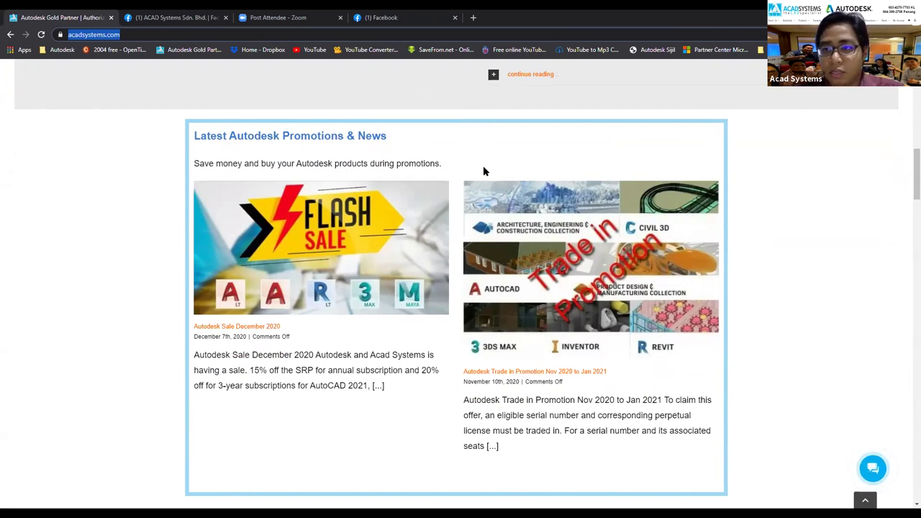
{"action": "scroll", "coordinate": [482, 172], "scroll_direction": "down", "scroll_amount": 5}
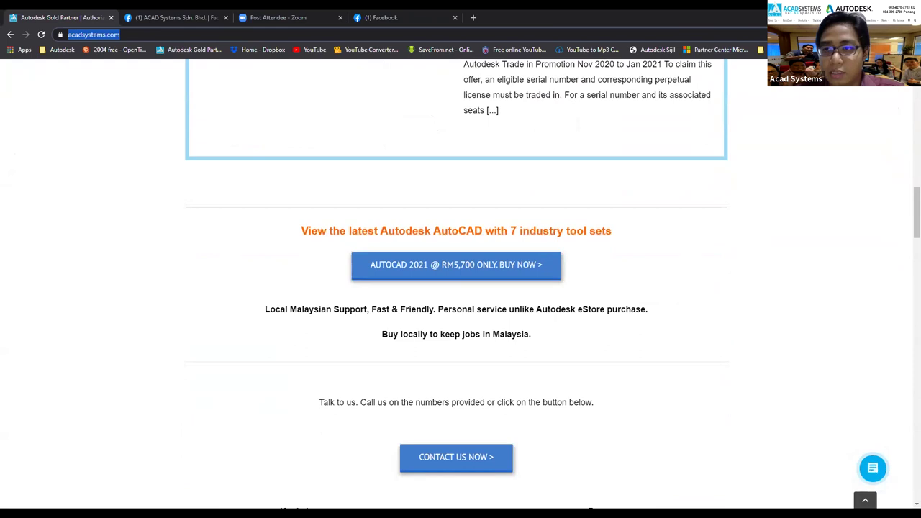
Step: Scroll through online lessons to AutoCAD Mechanical (27 January 2021) and Woodwork With PDMC (29 January 2021)
{"action": "scroll", "coordinate": [734, 133], "scroll_direction": "down", "scroll_amount": 7}
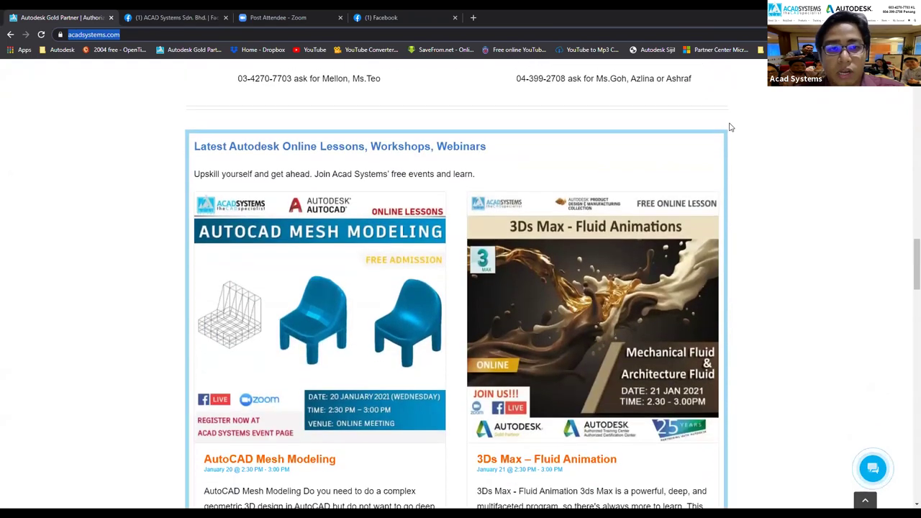
{"action": "scroll", "coordinate": [561, 140], "scroll_direction": "down", "scroll_amount": 1}
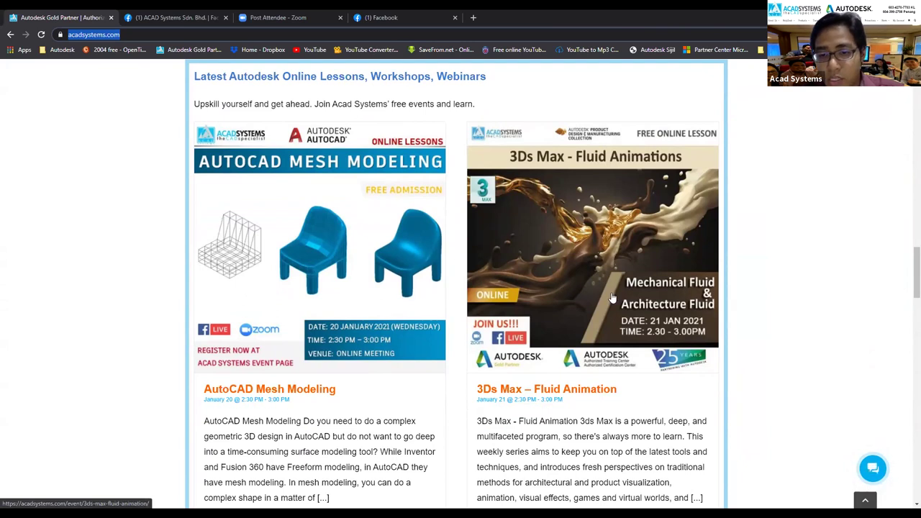
{"action": "scroll", "coordinate": [610, 297], "scroll_direction": "down", "scroll_amount": 3}
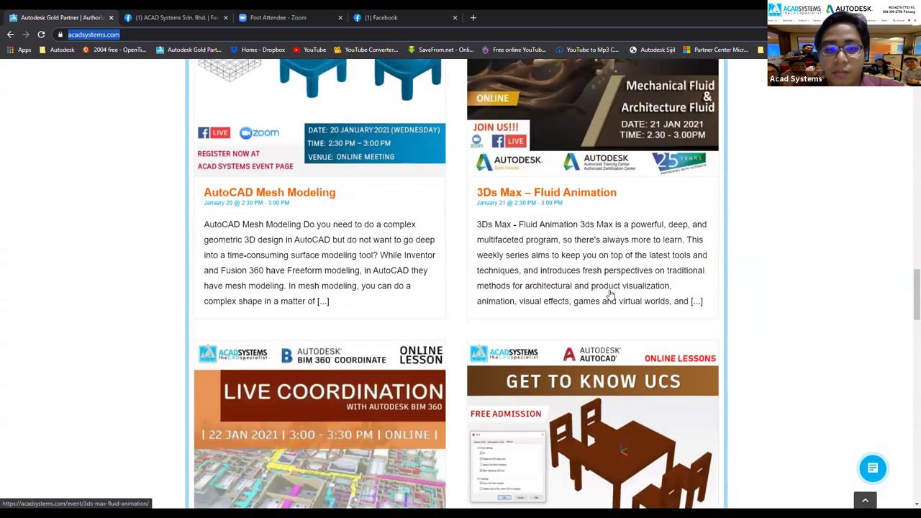
{"action": "scroll", "coordinate": [335, 266], "scroll_direction": "down", "scroll_amount": 2}
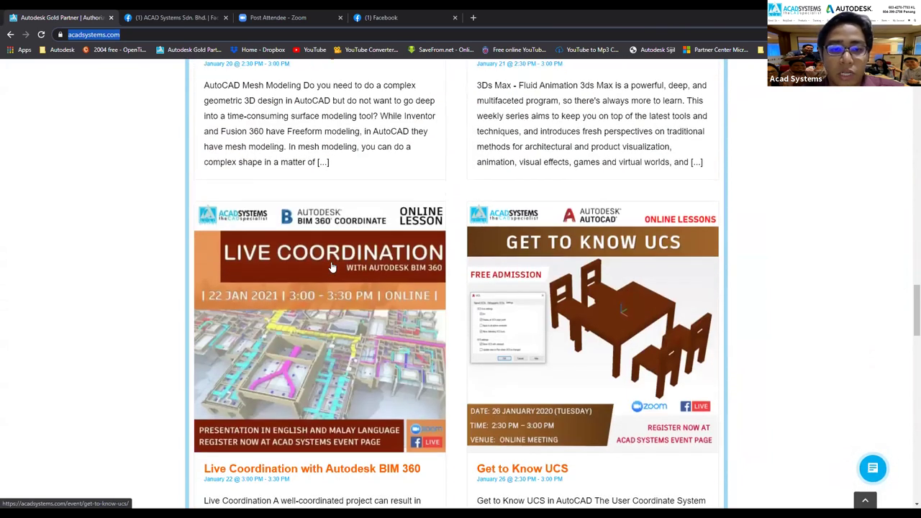
{"action": "scroll", "coordinate": [330, 276], "scroll_direction": "down", "scroll_amount": 1}
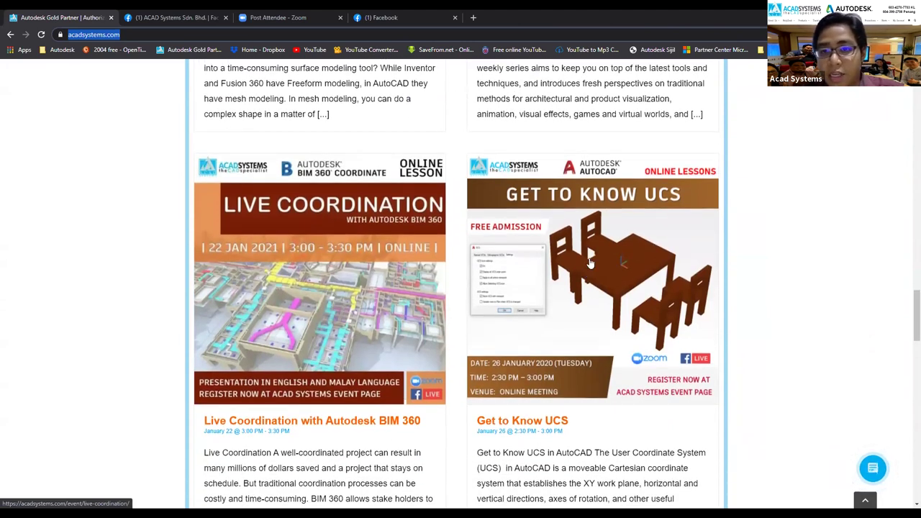
{"action": "scroll", "coordinate": [554, 254], "scroll_direction": "down", "scroll_amount": 1}
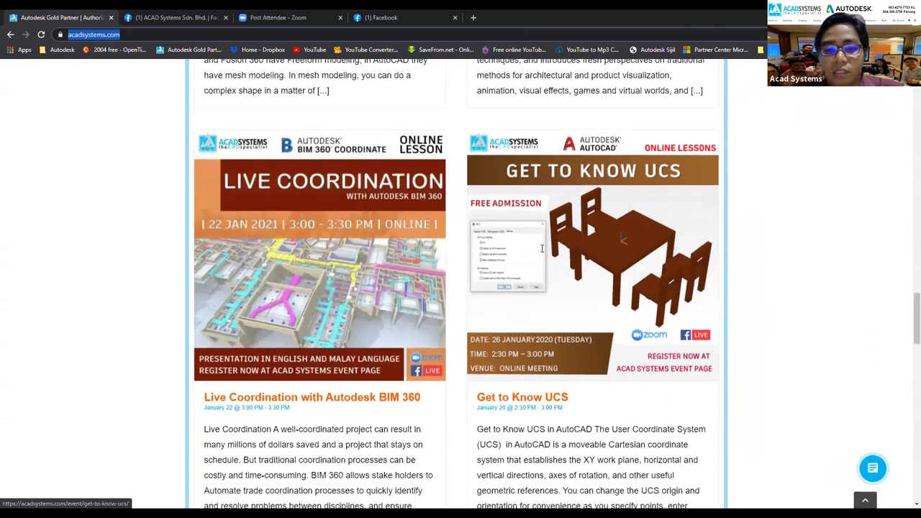
{"action": "scroll", "coordinate": [297, 287], "scroll_direction": "down", "scroll_amount": 1}
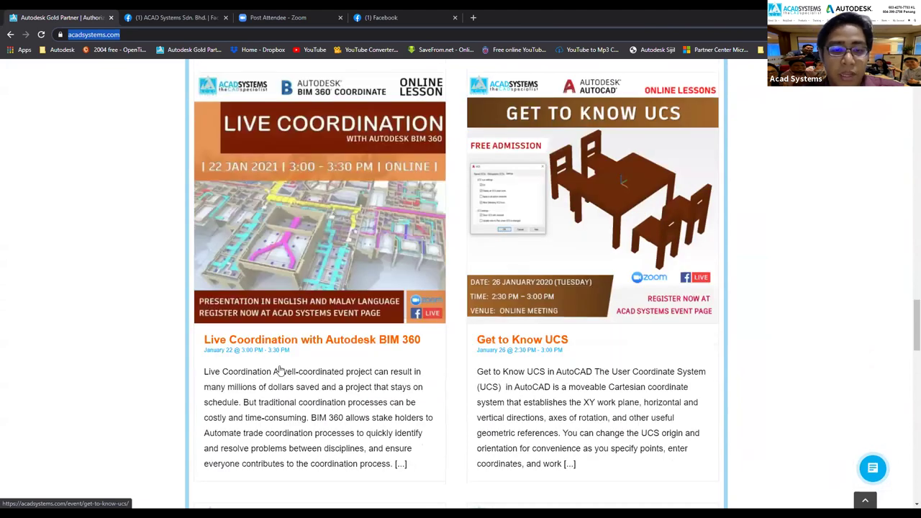
{"action": "scroll", "coordinate": [419, 379], "scroll_direction": "down", "scroll_amount": 2}
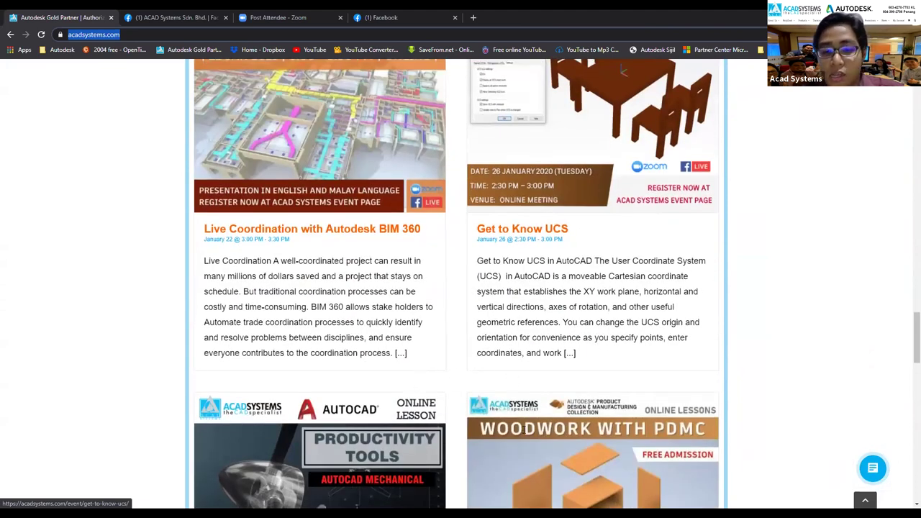
{"action": "scroll", "coordinate": [527, 427], "scroll_direction": "down", "scroll_amount": 1}
{"action": "scroll", "coordinate": [669, 411], "scroll_direction": "down", "scroll_amount": 1}
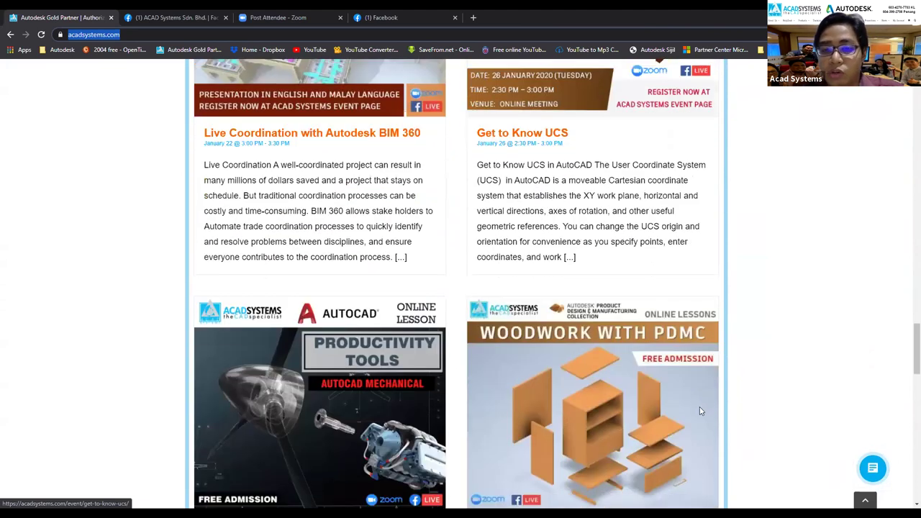
{"action": "scroll", "coordinate": [623, 306], "scroll_direction": "down", "scroll_amount": 2}
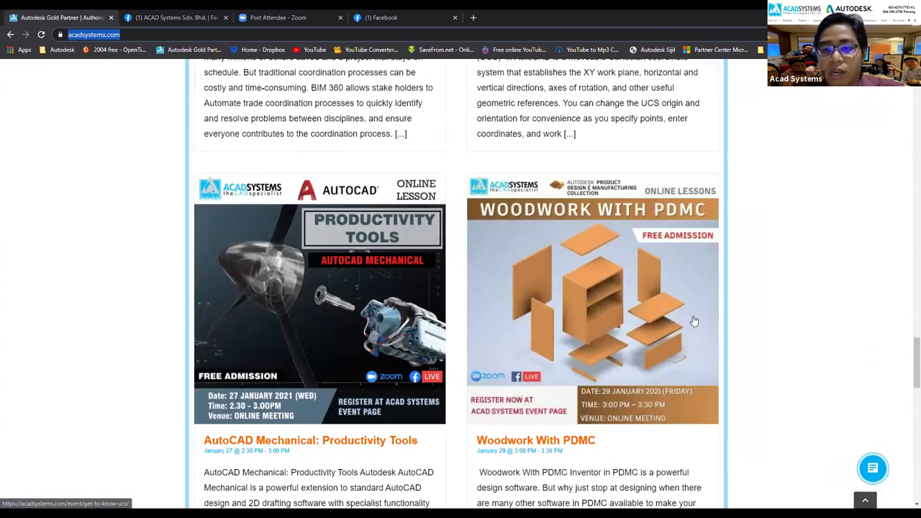
{"action": "scroll", "coordinate": [695, 321], "scroll_direction": "down", "scroll_amount": 1}
{"action": "scroll", "coordinate": [694, 321], "scroll_direction": "down", "scroll_amount": 1}
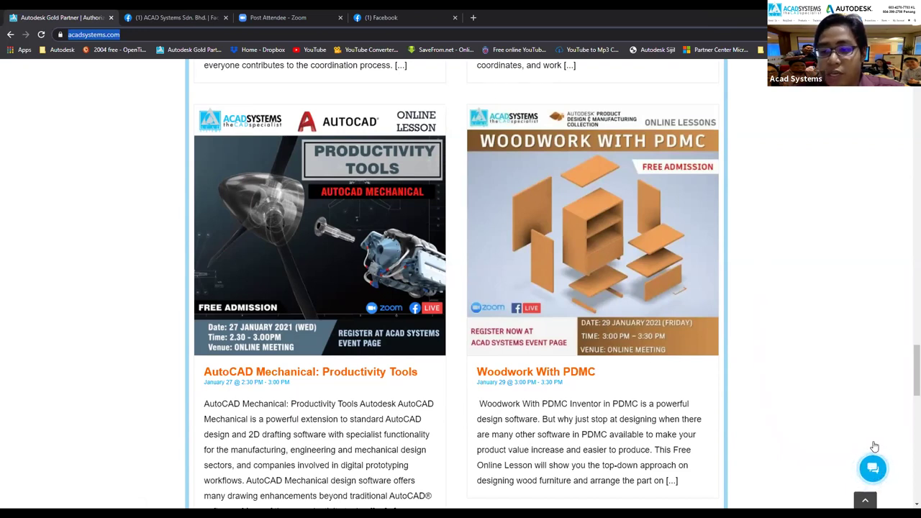
Step: Open and close the live chat window, then scroll back to the top of the homepage
{"action": "left_click", "coordinate": [872, 448]}
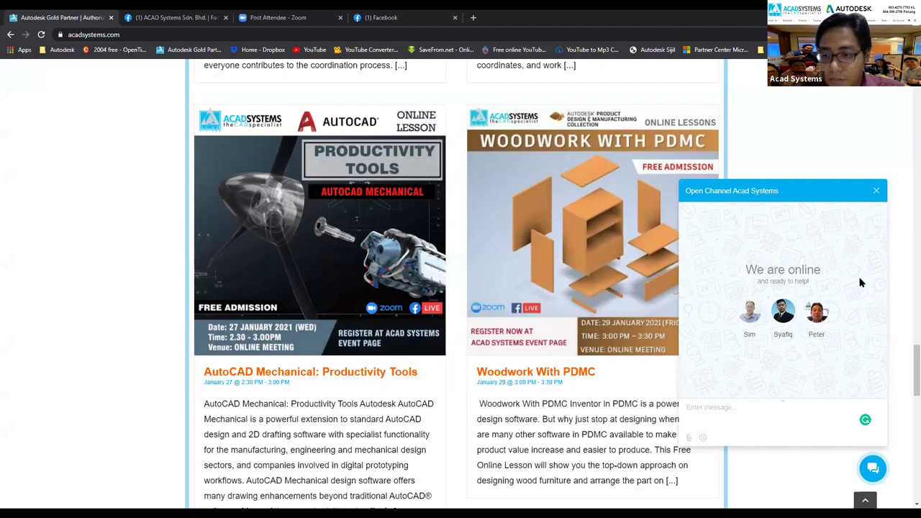
{"action": "left_click", "coordinate": [876, 191]}
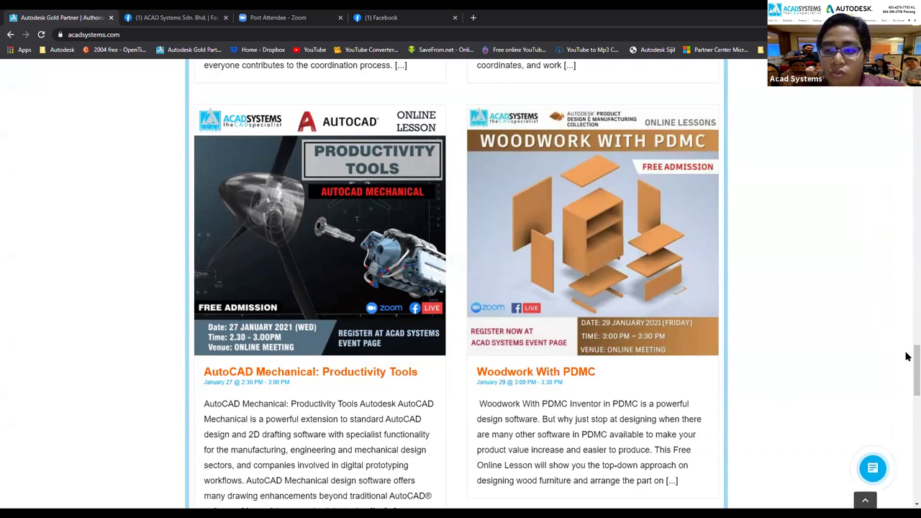
{"action": "scroll", "coordinate": [751, 72], "scroll_direction": "up", "scroll_amount": 15}
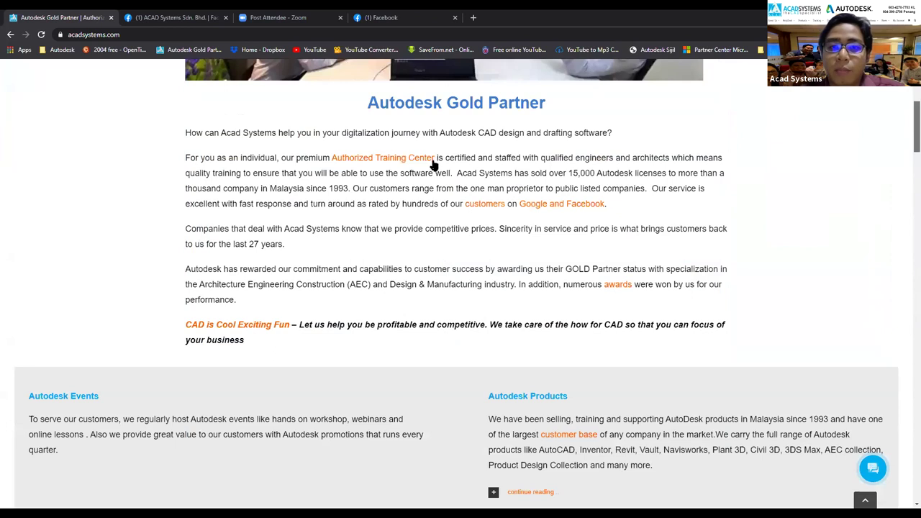
{"action": "scroll", "coordinate": [400, 177], "scroll_direction": "up", "scroll_amount": 4}
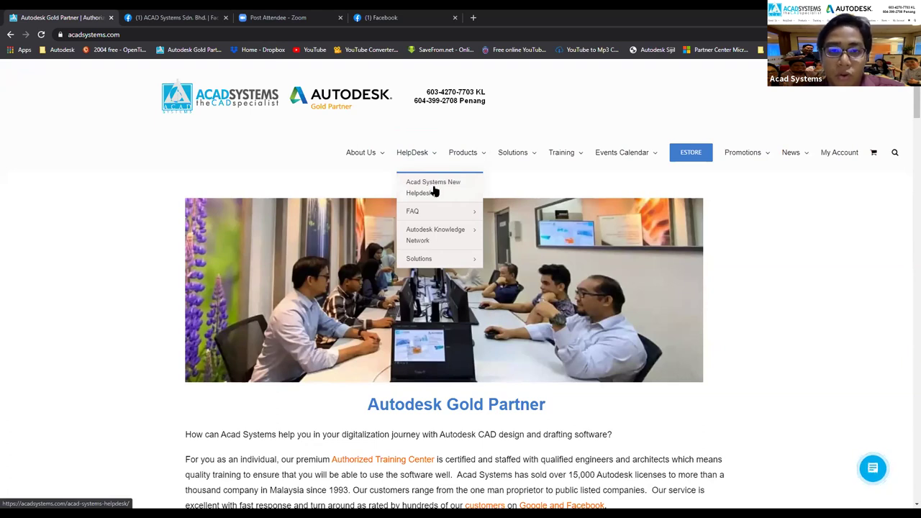
Step: Open Acad Systems New Helpdesk as a guest and look over the empty ticket form
{"action": "left_click", "coordinate": [440, 188]}
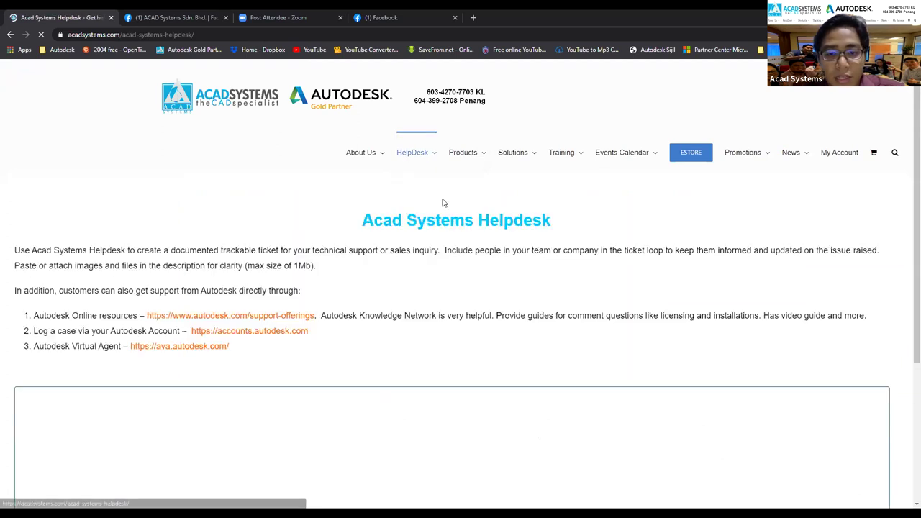
{"action": "scroll", "coordinate": [460, 281], "scroll_direction": "down", "scroll_amount": 3}
{"action": "scroll", "coordinate": [465, 284], "scroll_direction": "down", "scroll_amount": 1}
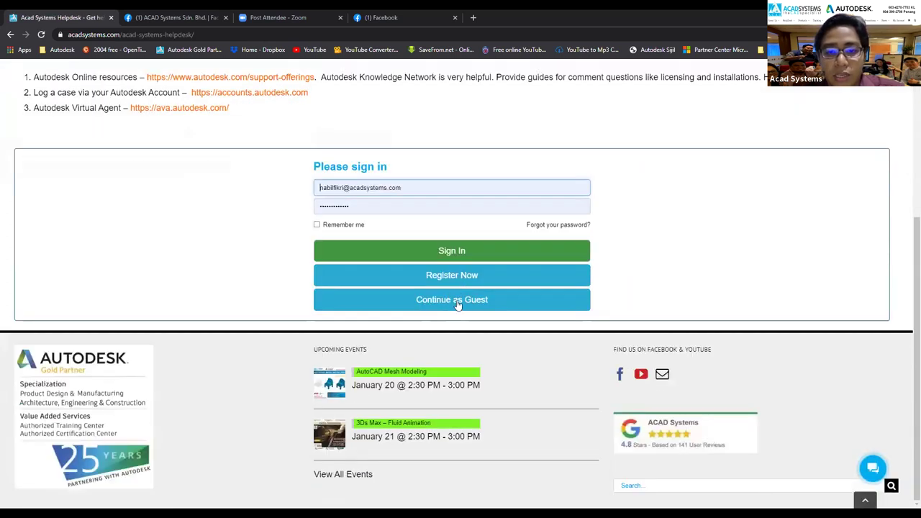
{"action": "left_click", "coordinate": [502, 307]}
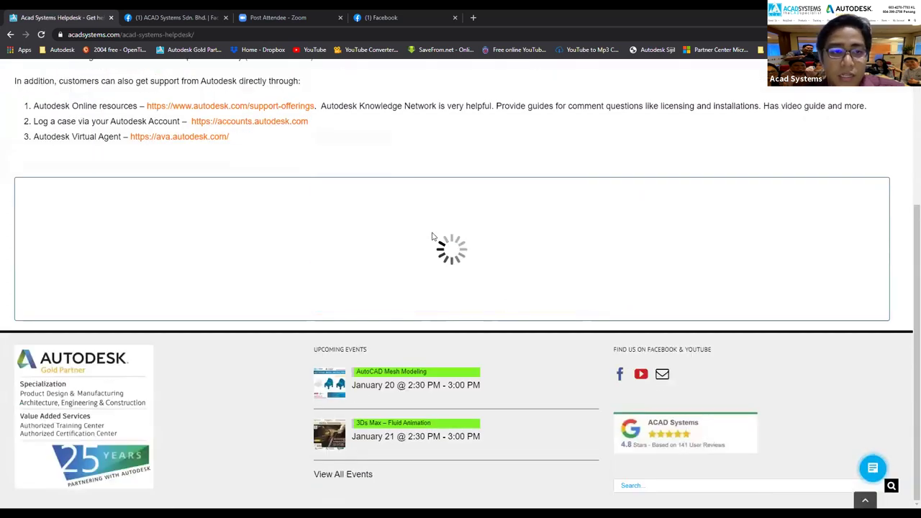
{"action": "scroll", "coordinate": [152, 234], "scroll_direction": "down", "scroll_amount": 1}
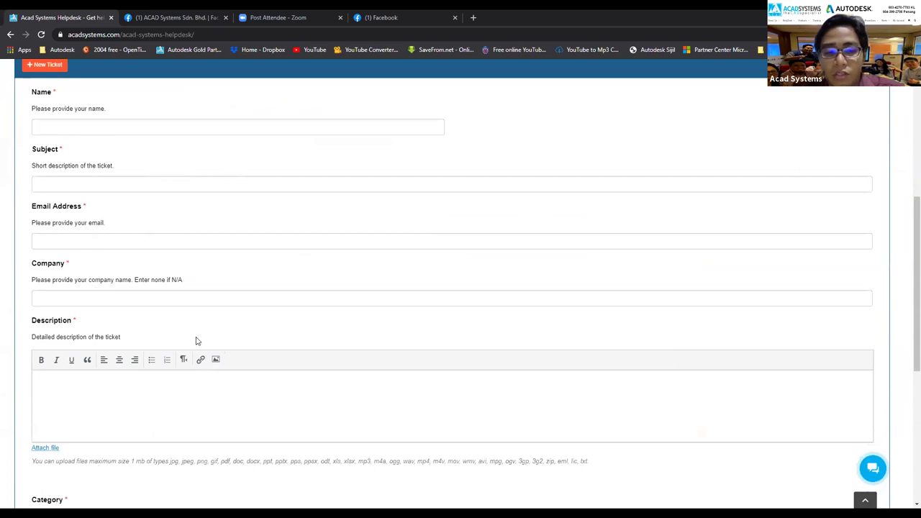
{"action": "scroll", "coordinate": [237, 241], "scroll_direction": "down", "scroll_amount": 2}
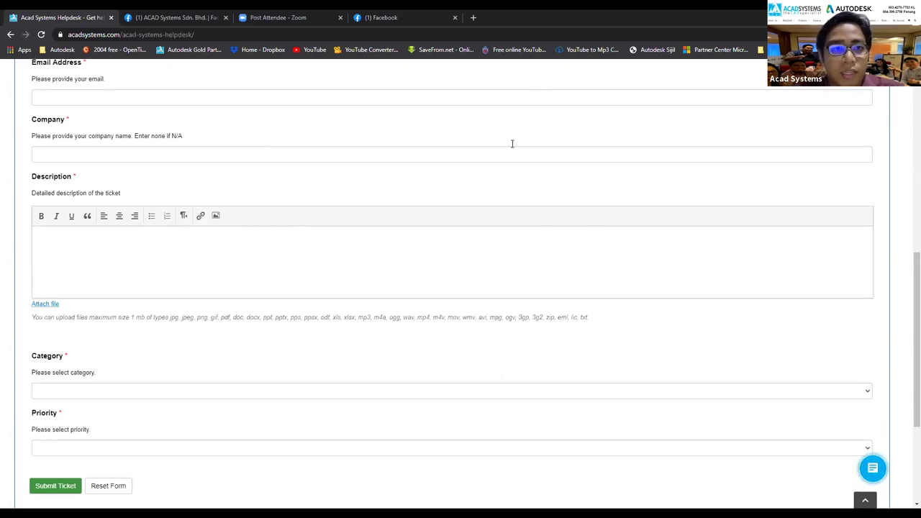
{"action": "scroll", "coordinate": [512, 143], "scroll_direction": "up", "scroll_amount": 1}
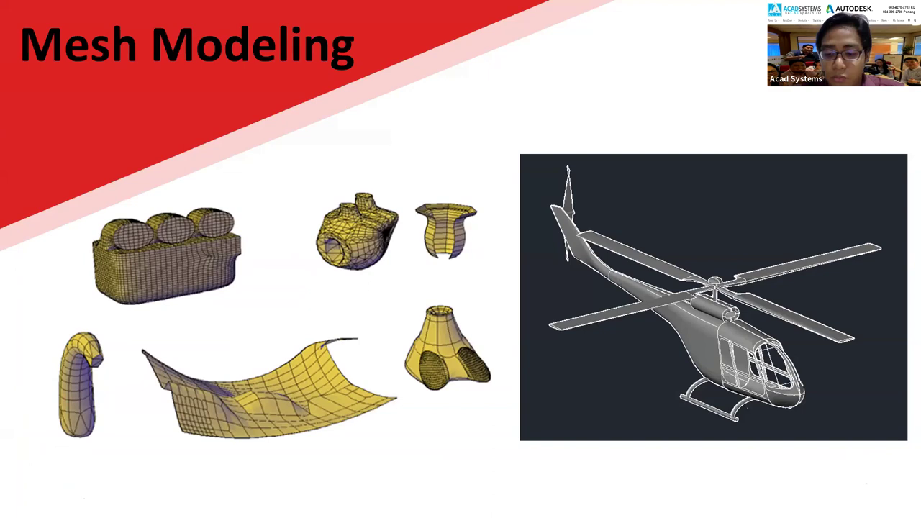
Step: Step through the Solid versus Mesh comparison and mesh primitives to the Shape Manipulation slide
{"action": "key", "text": "Right"}
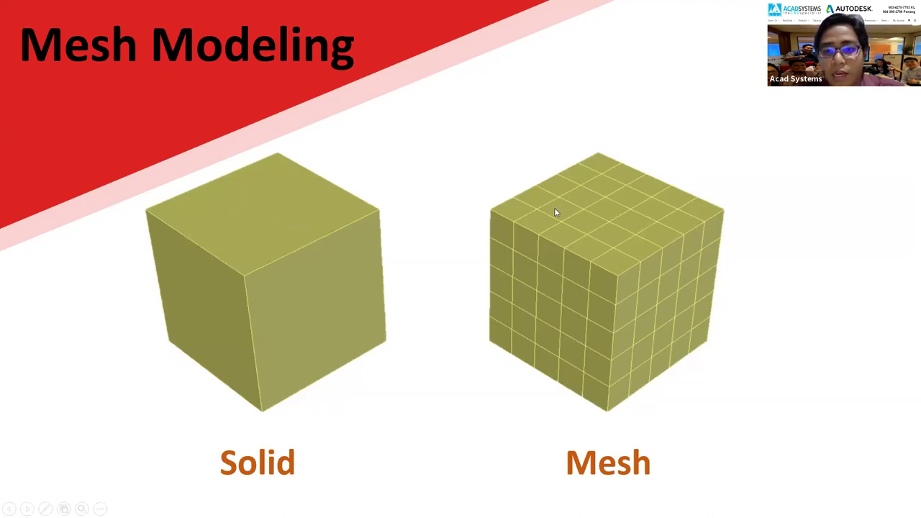
{"action": "left_click", "coordinate": [615, 233]}
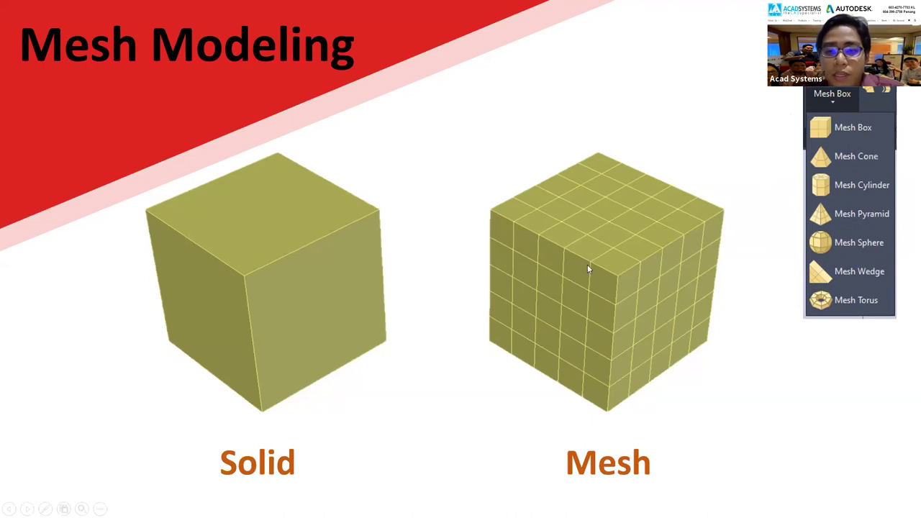
{"action": "left_click", "coordinate": [533, 399]}
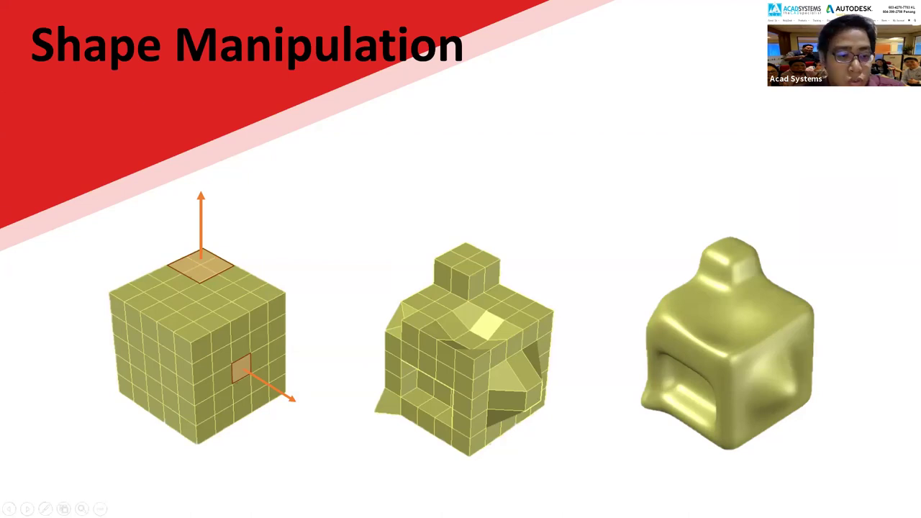
Step: Circle the left cube's top face with the red pen, then reveal the Vertex/Edge/Face filter panel
{"action": "left_click", "coordinate": [44, 509]}
{"action": "left_click", "coordinate": [32, 436]}
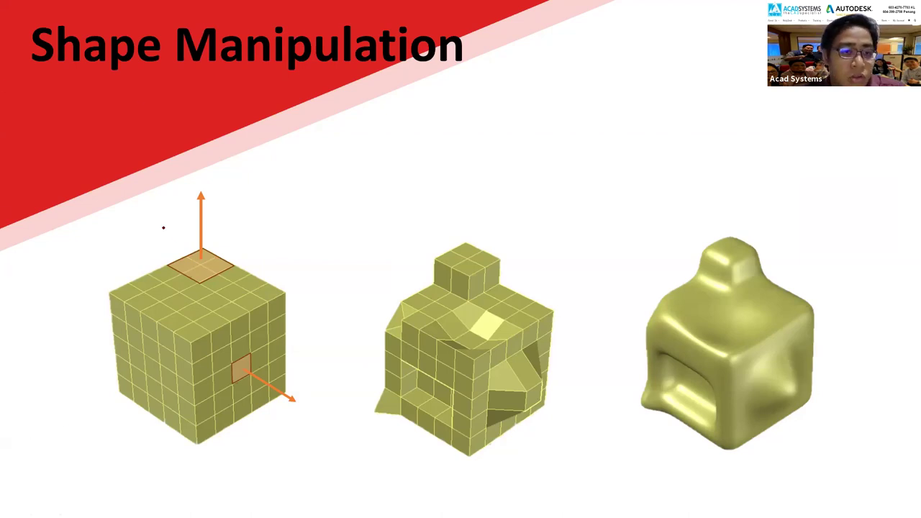
{"action": "left_click_drag", "start_coordinate": [203, 247], "coordinate": [205, 246]}
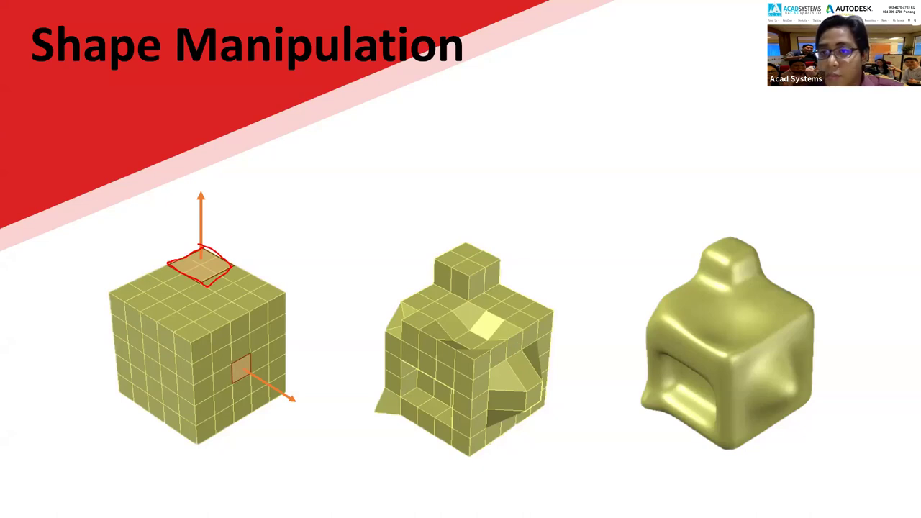
{"action": "key", "text": "Right"}
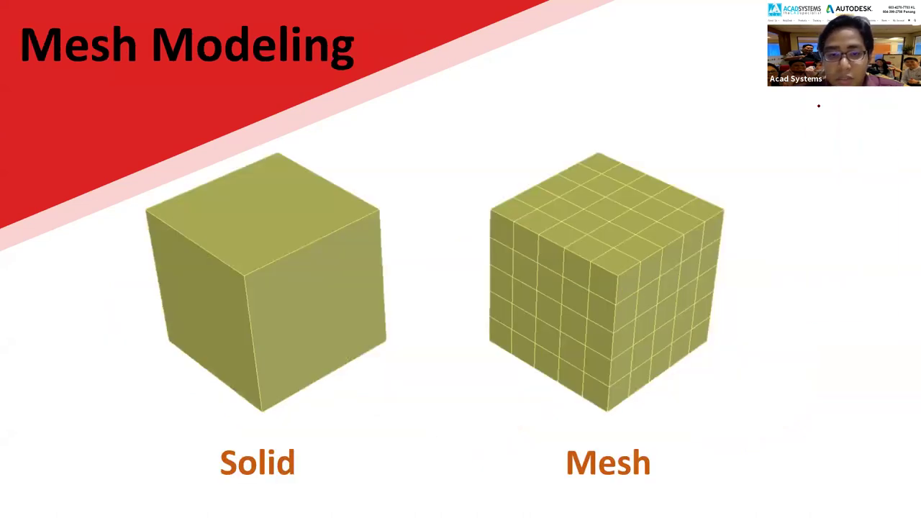
{"action": "key", "text": "Right"}
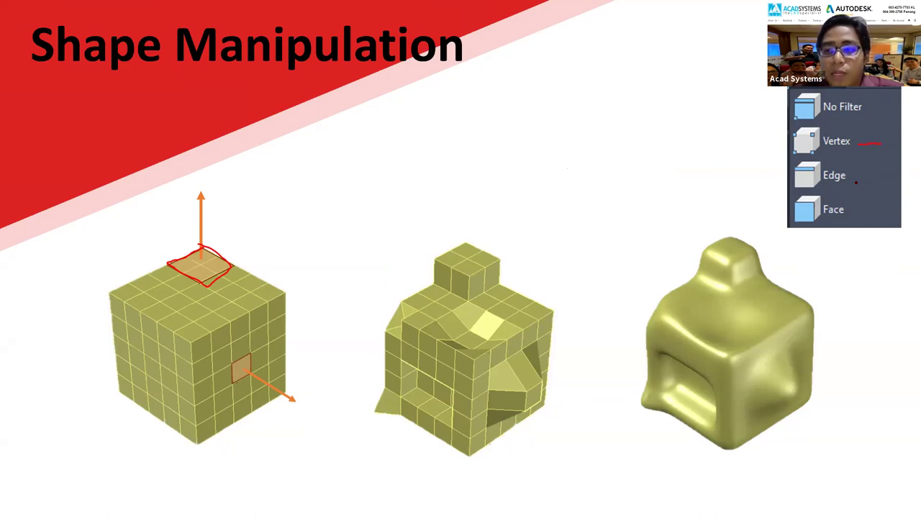
Step: Mark the sub-object filters and gizmo arrow in red ink, then advance to Level of smoothness
{"action": "left_click_drag", "start_coordinate": [217, 290], "coordinate": [234, 302]}
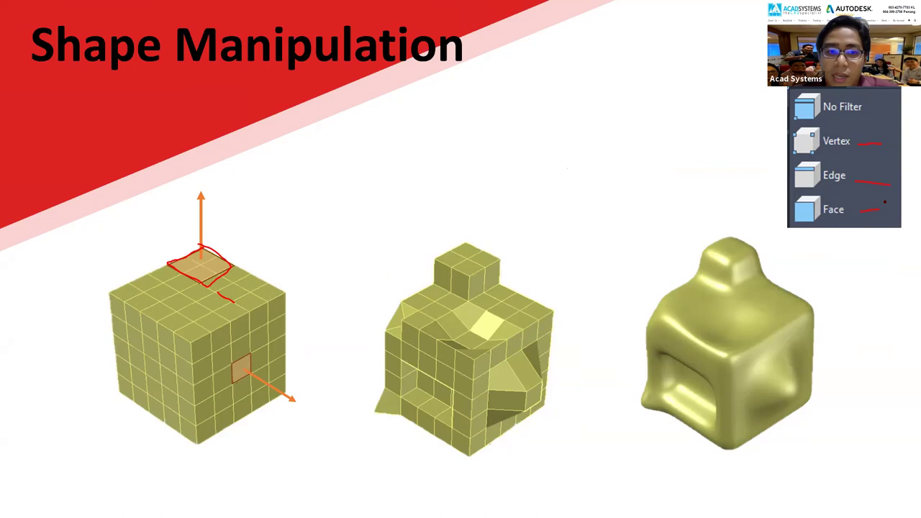
{"action": "key", "text": "Right"}
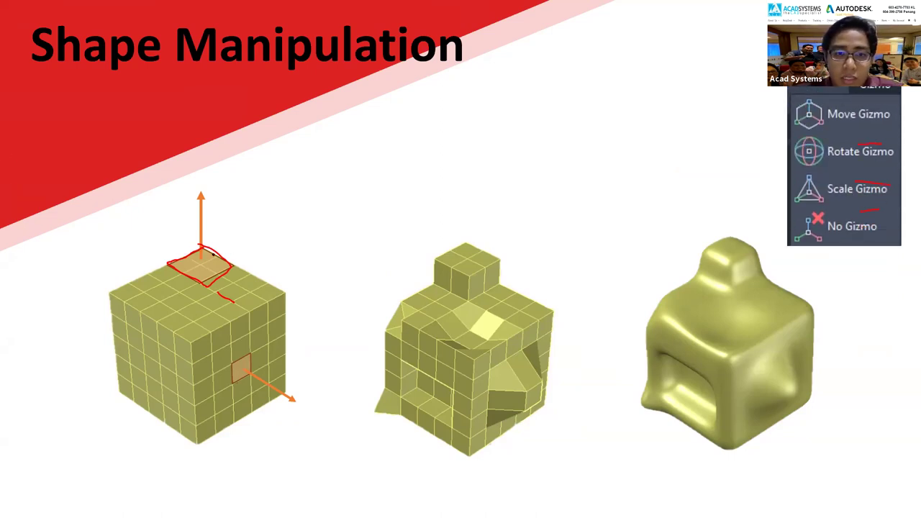
{"action": "left_click_drag", "start_coordinate": [204, 264], "coordinate": [206, 208]}
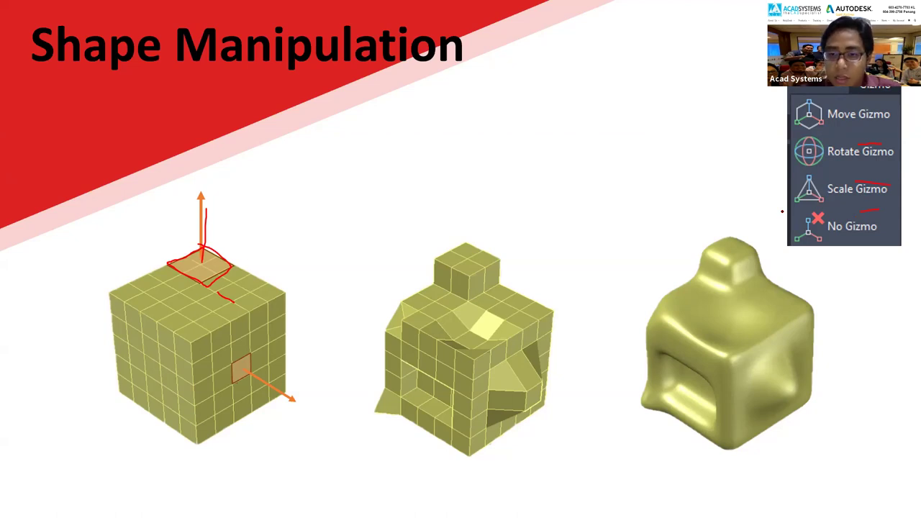
{"action": "key", "text": "Right"}
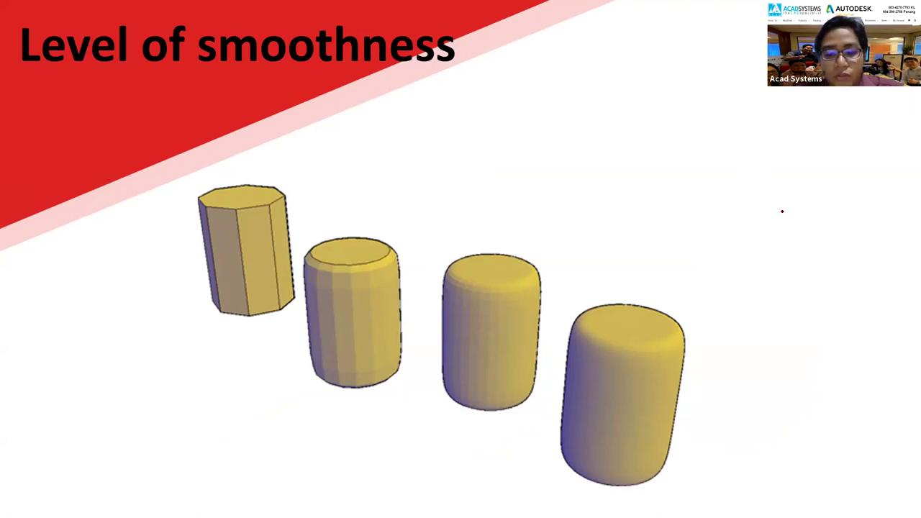
Step: Advance from the four smoothness cylinders to the Mesh Conversion slide
{"action": "key", "text": "Right"}
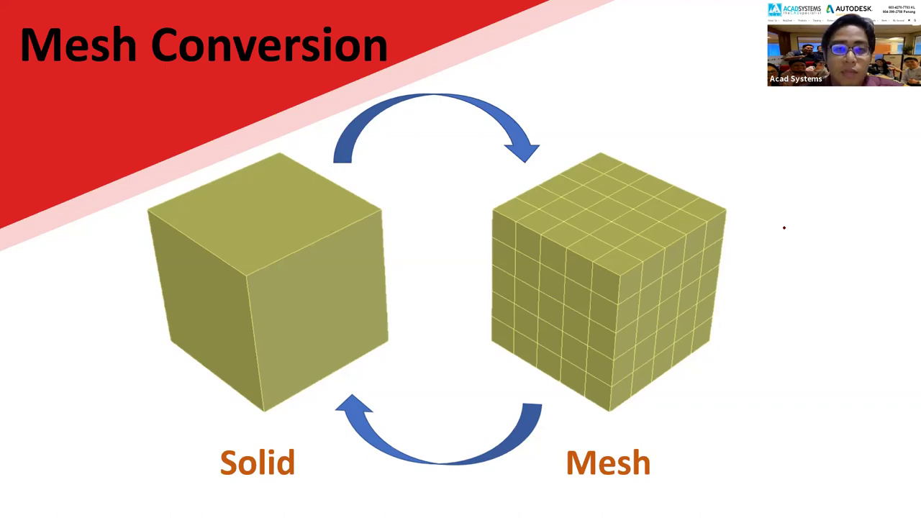
Step: Advance to the Result slide of chair models, then return to the three-cube AutoCAD drawing
{"action": "key", "text": "Right"}
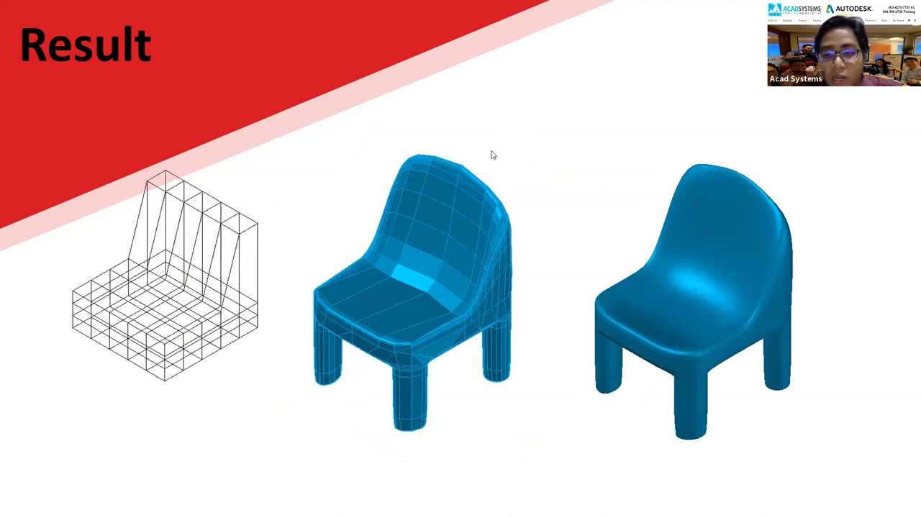
{"action": "key", "text": "alt+Tab"}
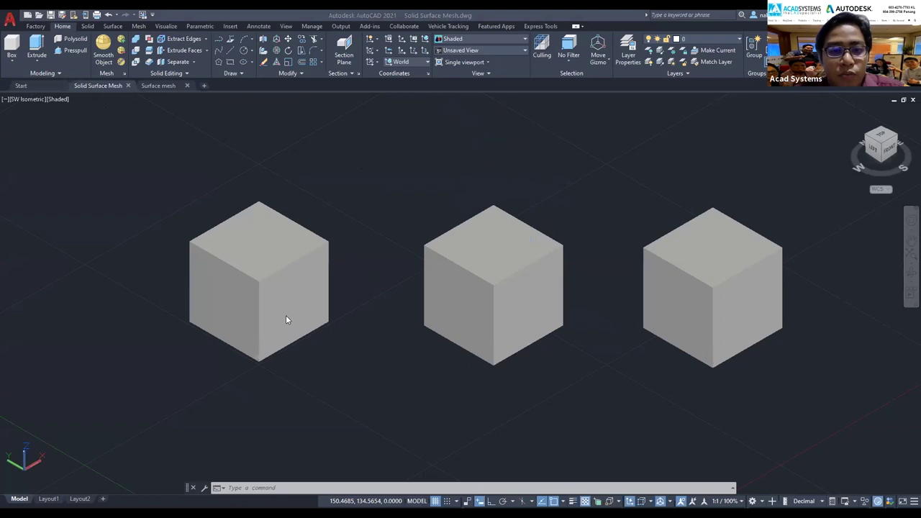
Step: Pull the middle cube's left face out to its lower left as a separate panel
{"action": "left_click", "coordinate": [273, 253]}
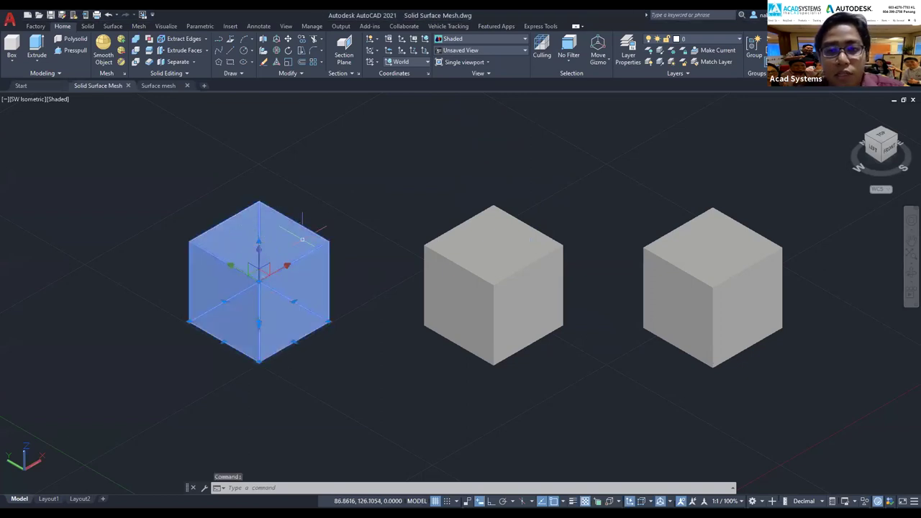
{"action": "left_click", "coordinate": [478, 311], "text": "ctrl"}
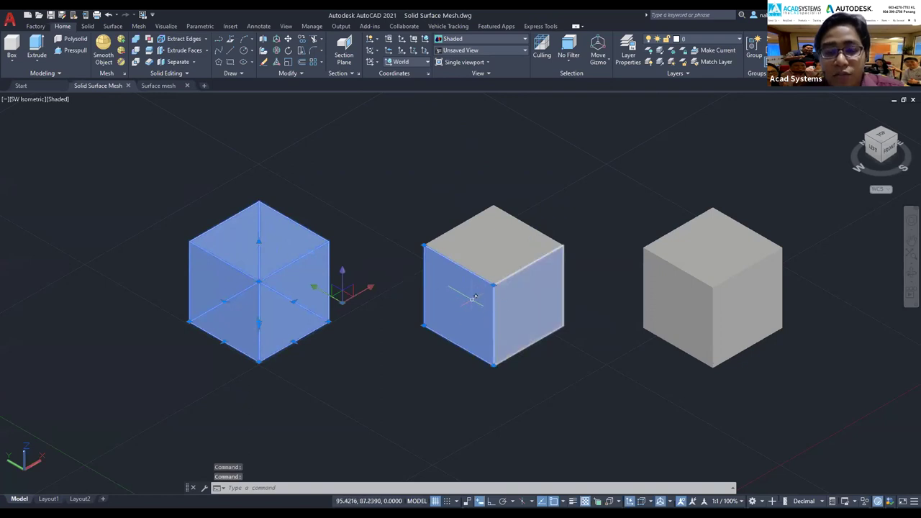
{"action": "key", "text": "Escape"}
{"action": "left_click", "coordinate": [475, 297], "text": "ctrl"}
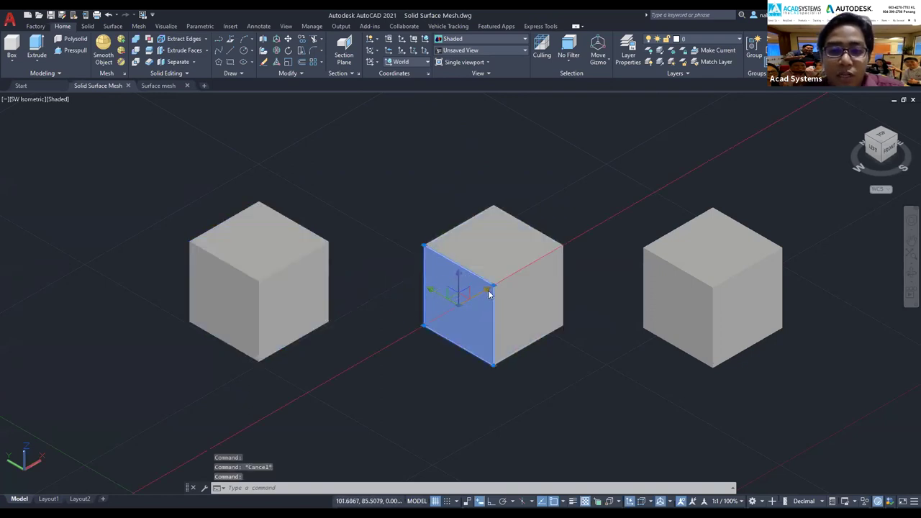
{"action": "left_click_drag", "start_coordinate": [489, 293], "coordinate": [410, 336]}
Step: Stretch the left cube's top face upward to make it a taller box
{"action": "left_click", "coordinate": [269, 245]}
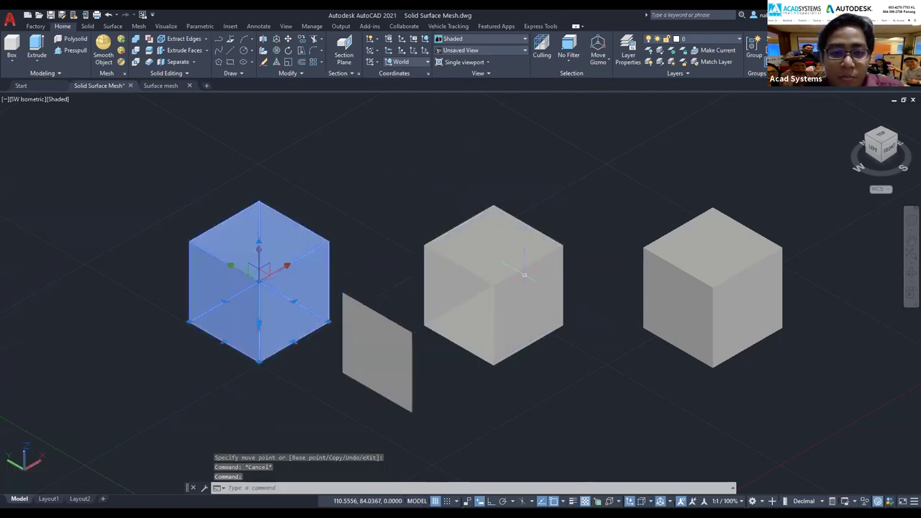
{"action": "left_click", "coordinate": [259, 241]}
{"action": "left_click", "coordinate": [249, 188]}
{"action": "key", "text": "Escape"}
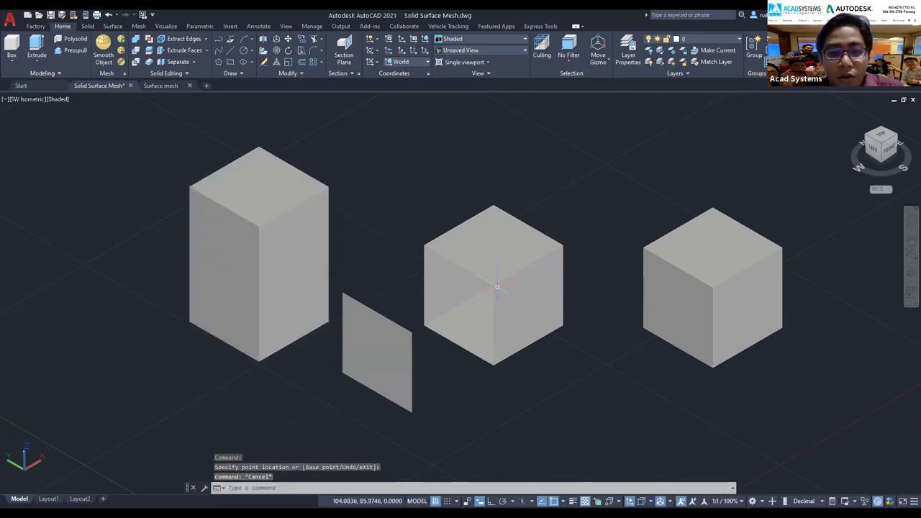
Step: Pull the middle cube's right face out to its lower right
{"action": "left_click", "coordinate": [507, 295], "text": "ctrl"}
{"action": "left_click", "coordinate": [527, 291]}
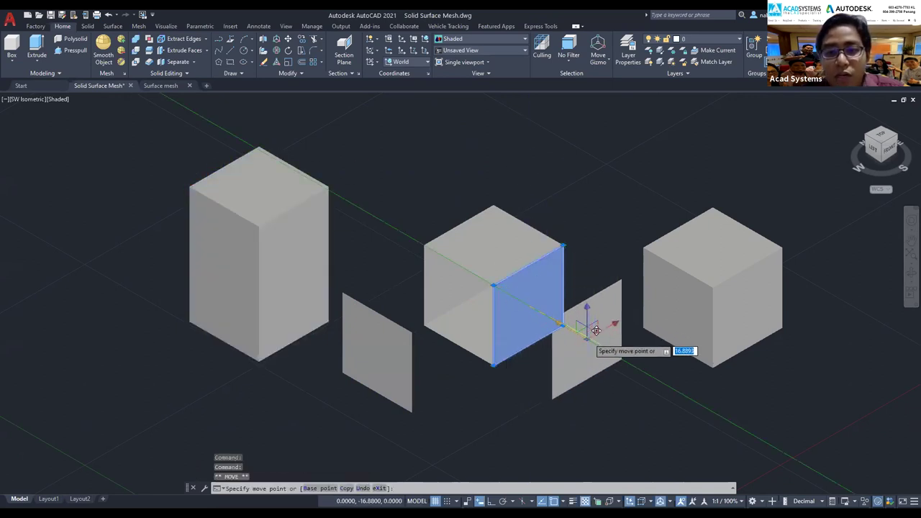
{"action": "left_click", "coordinate": [591, 327]}
{"action": "key", "text": "Escape"}
Step: Select the right mesh cube, then pan the drawing down and to the right
{"action": "left_click", "coordinate": [722, 254]}
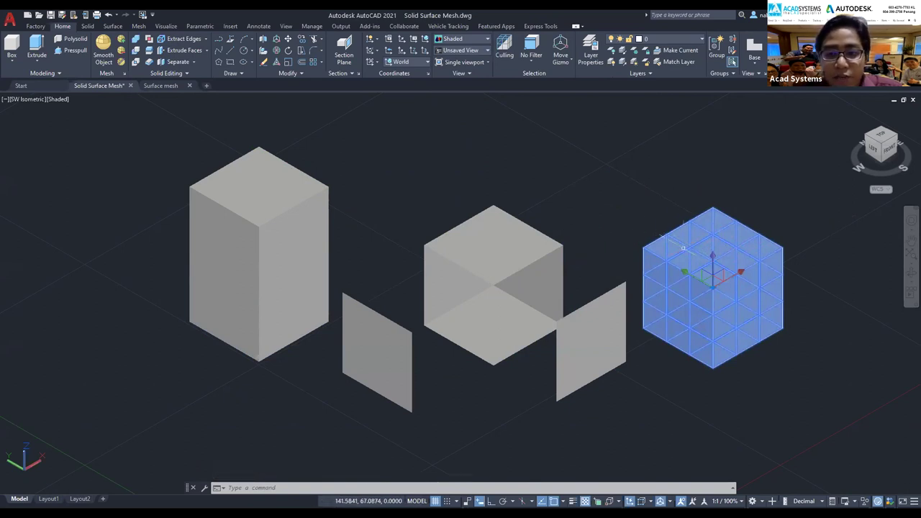
{"action": "key", "text": "Escape"}
{"action": "left_click", "coordinate": [822, 259]}
{"action": "left_click", "coordinate": [770, 175]}
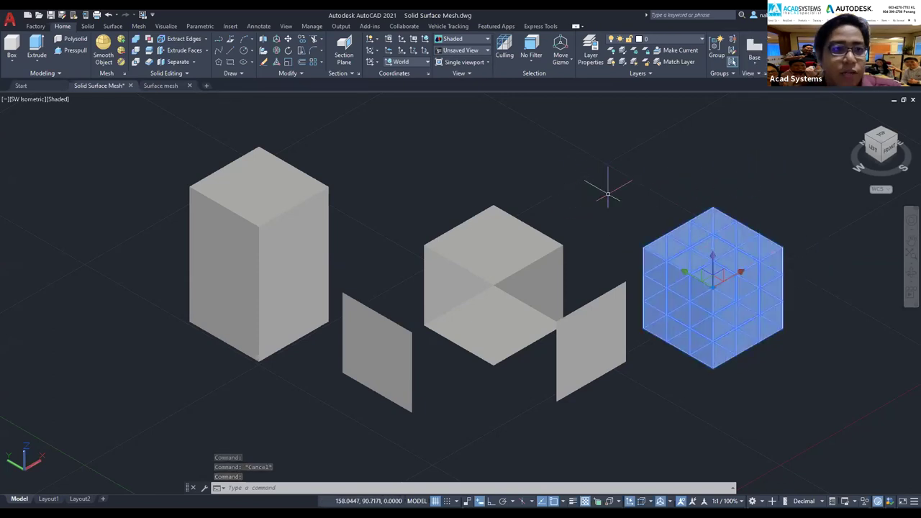
{"action": "mouse_move", "coordinate": [325, 164]}
{"action": "middle_mouse_down"}
{"action": "mouse_move", "coordinate": [352, 245]}
{"action": "mouse_move", "coordinate": [416, 336]}
{"action": "middle_mouse_up"}
Step: Draw a box solid by picking its two base corners and height
{"action": "left_click", "coordinate": [87, 26]}
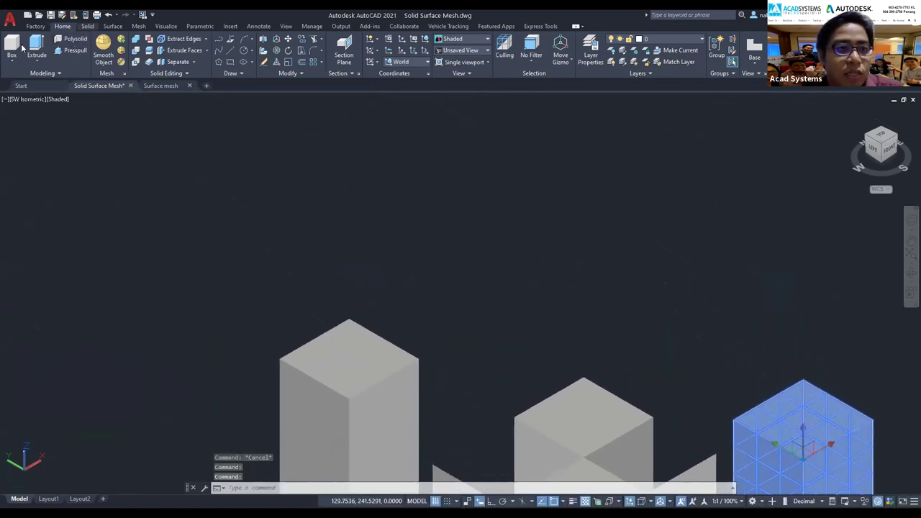
{"action": "left_click", "coordinate": [17, 38]}
{"action": "left_click", "coordinate": [110, 180]}
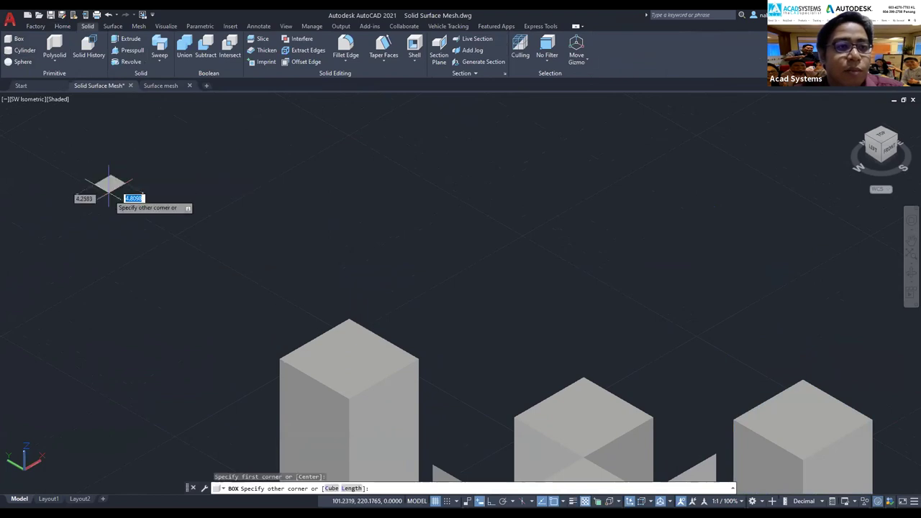
{"action": "left_click", "coordinate": [142, 261]}
{"action": "left_click", "coordinate": [143, 180]}
Step: Draw a cylinder solid by picking its base centre, radius and height
{"action": "left_click", "coordinate": [20, 50]}
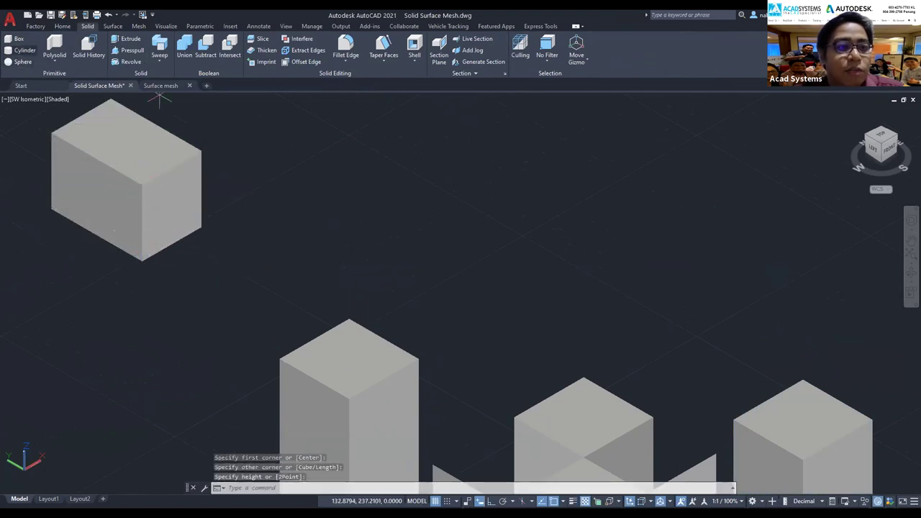
{"action": "left_click", "coordinate": [420, 183]}
{"action": "left_click", "coordinate": [381, 181]}
{"action": "left_click", "coordinate": [404, 113]}
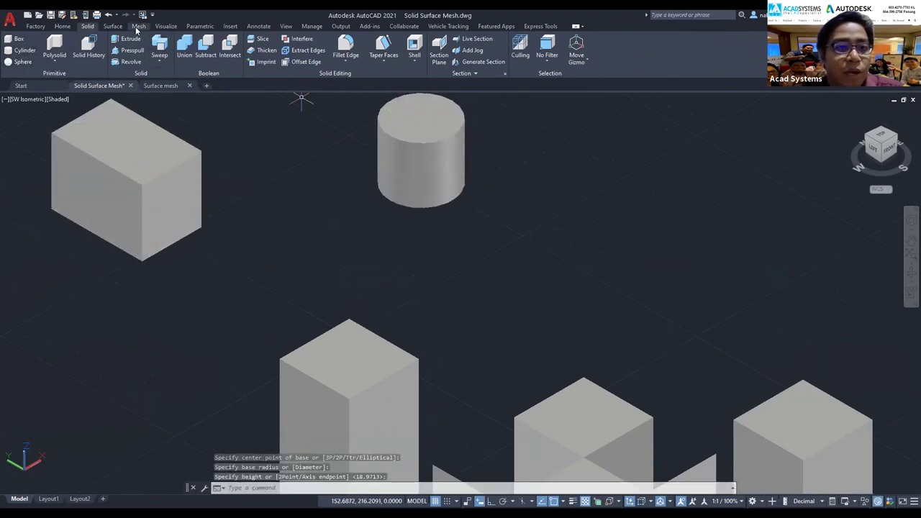
{"action": "left_click", "coordinate": [139, 27]}
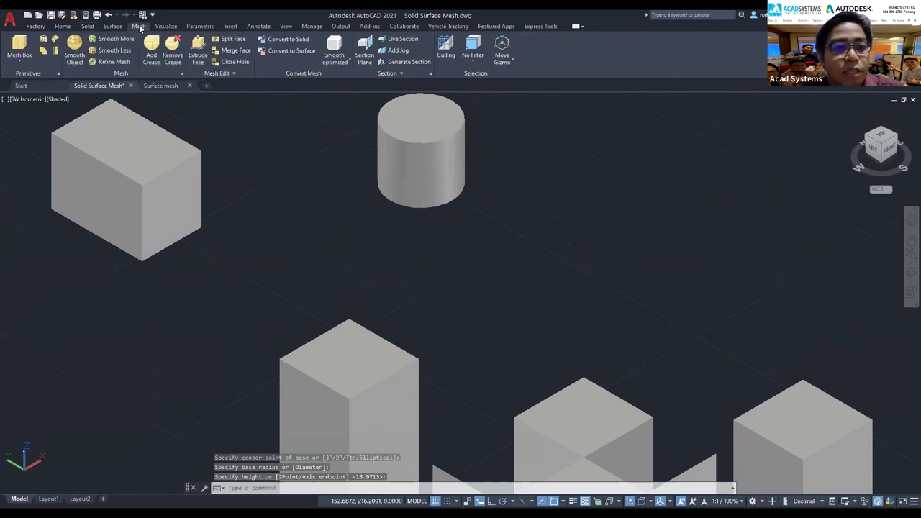
{"action": "middle_click_drag", "start_coordinate": [329, 149], "coordinate": [91, 312]}
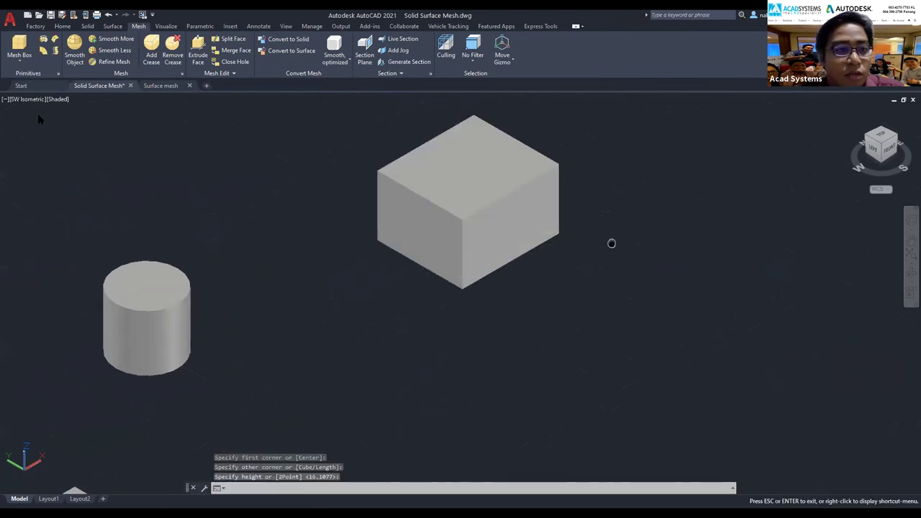
Step: Draw a mesh cylinder right of the box by picking centre, radius and height
{"action": "left_click", "coordinate": [19, 62]}
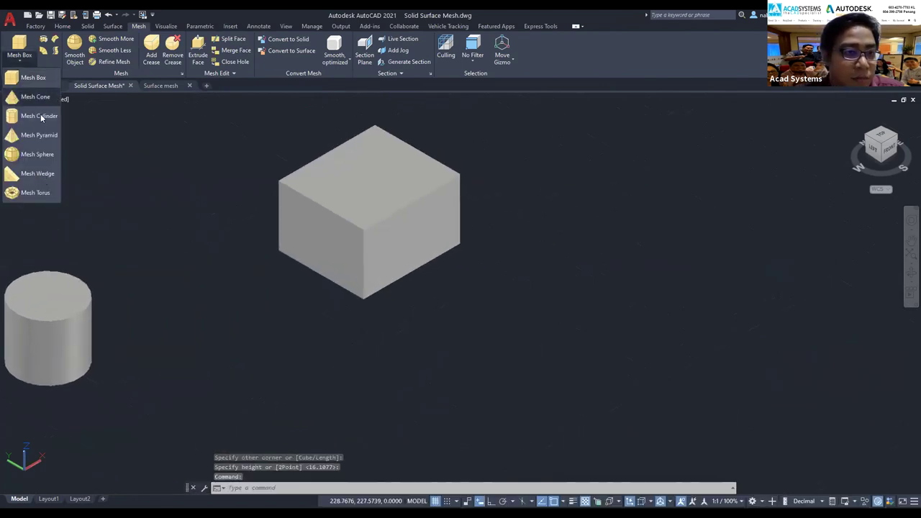
{"action": "left_click", "coordinate": [39, 116]}
{"action": "left_click", "coordinate": [668, 241]}
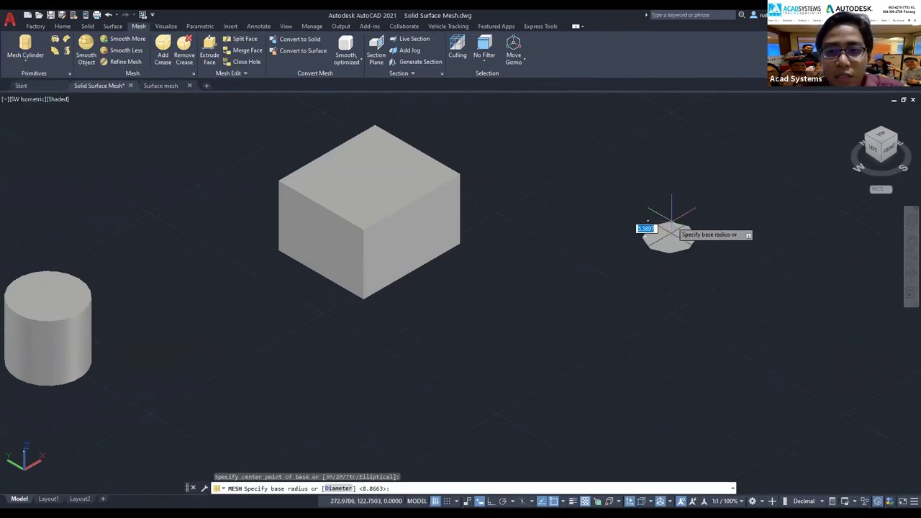
{"action": "left_click", "coordinate": [642, 236]}
{"action": "left_click", "coordinate": [663, 164]}
{"action": "scroll", "coordinate": [670, 220], "scroll_direction": "up", "scroll_amount": 3}
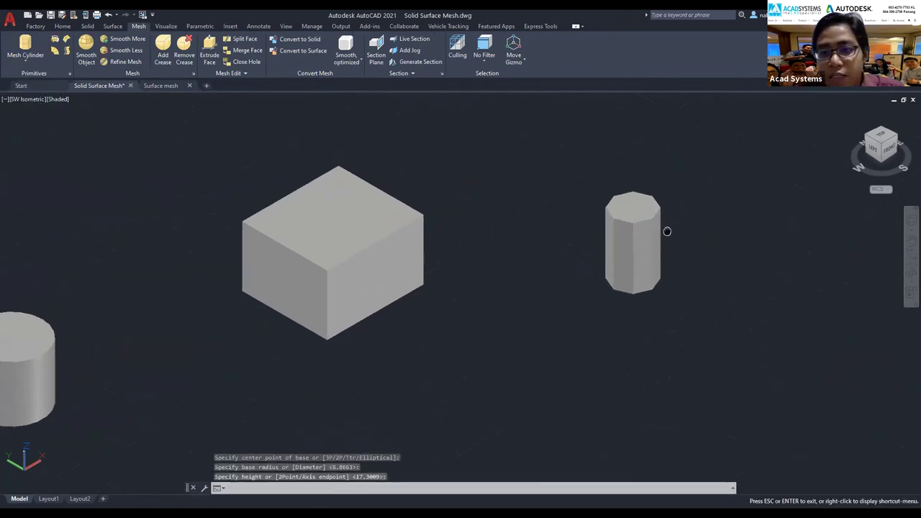
{"action": "scroll", "coordinate": [662, 232], "scroll_direction": "up", "scroll_amount": 2}
Step: Select and deselect the new mesh cylinder, then bring up the visual style list
{"action": "left_click", "coordinate": [589, 225]}
{"action": "key", "text": "Escape"}
{"action": "scroll", "coordinate": [590, 225], "scroll_direction": "down", "scroll_amount": 2}
{"action": "left_click", "coordinate": [58, 99]}
Step: Switch the viewport visual style to 2D Wireframe
{"action": "left_click", "coordinate": [140, 123]}
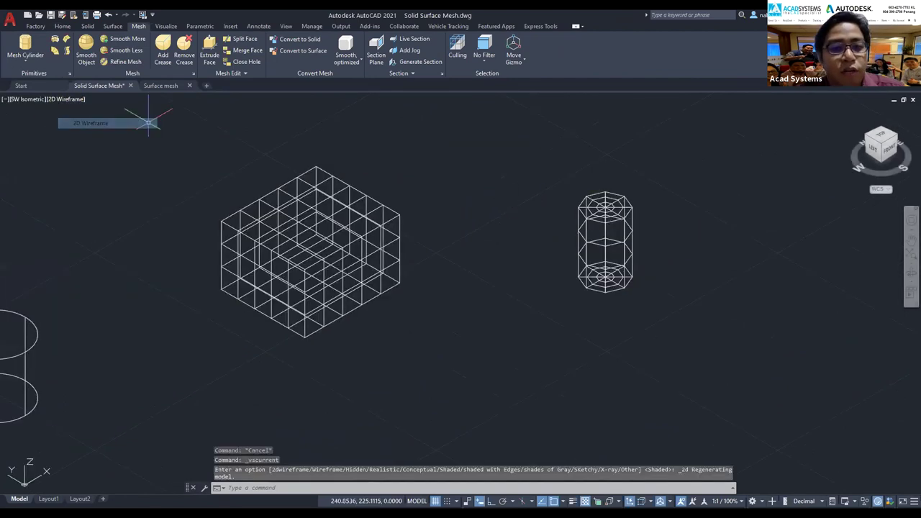
{"action": "scroll", "coordinate": [145, 171], "scroll_direction": "down", "scroll_amount": 1}
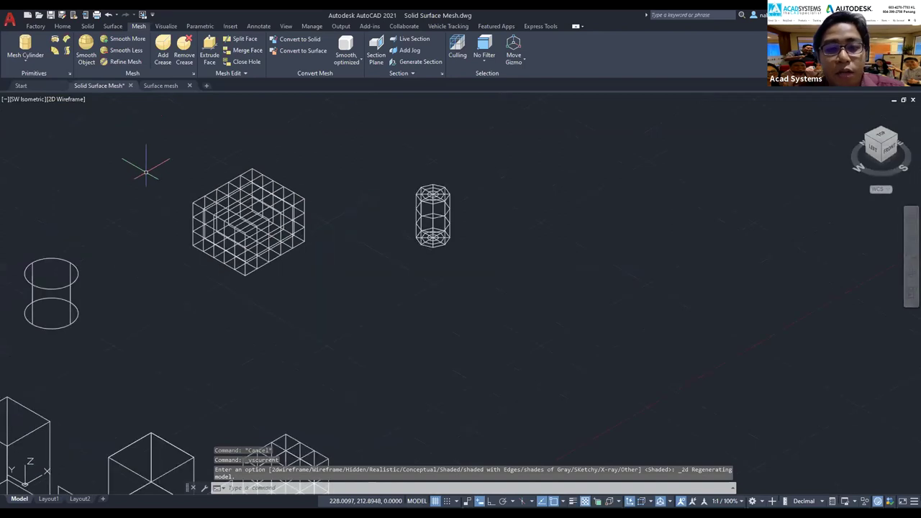
{"action": "scroll", "coordinate": [145, 173], "scroll_direction": "down", "scroll_amount": 2}
{"action": "scroll", "coordinate": [145, 171], "scroll_direction": "down", "scroll_amount": 1}
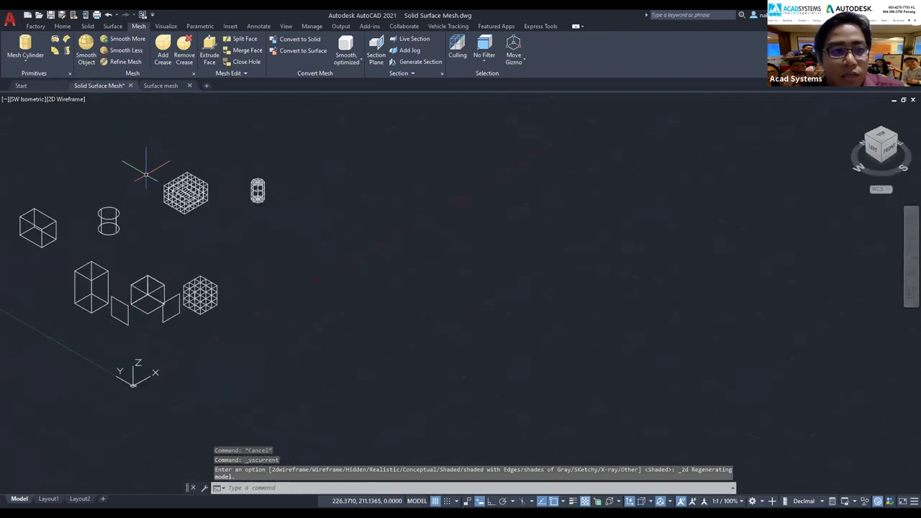
{"action": "scroll", "coordinate": [147, 209], "scroll_direction": "up", "scroll_amount": 1}
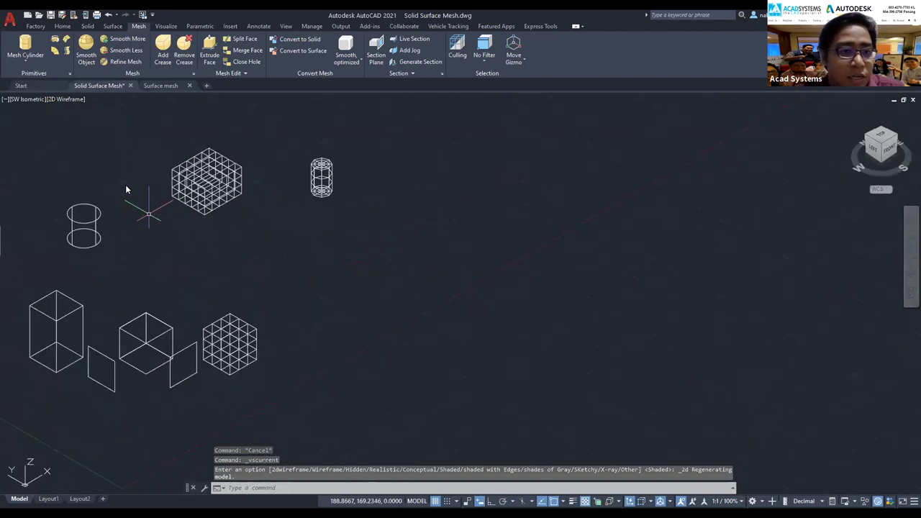
{"action": "scroll", "coordinate": [125, 179], "scroll_direction": "up", "scroll_amount": 2}
{"action": "scroll", "coordinate": [124, 176], "scroll_direction": "up", "scroll_amount": 2}
{"action": "scroll", "coordinate": [124, 175], "scroll_direction": "down", "scroll_amount": 2}
Step: Switch to Shaded with Edges and move the Mesh Primitive Options dialog aside
{"action": "left_click", "coordinate": [65, 99]}
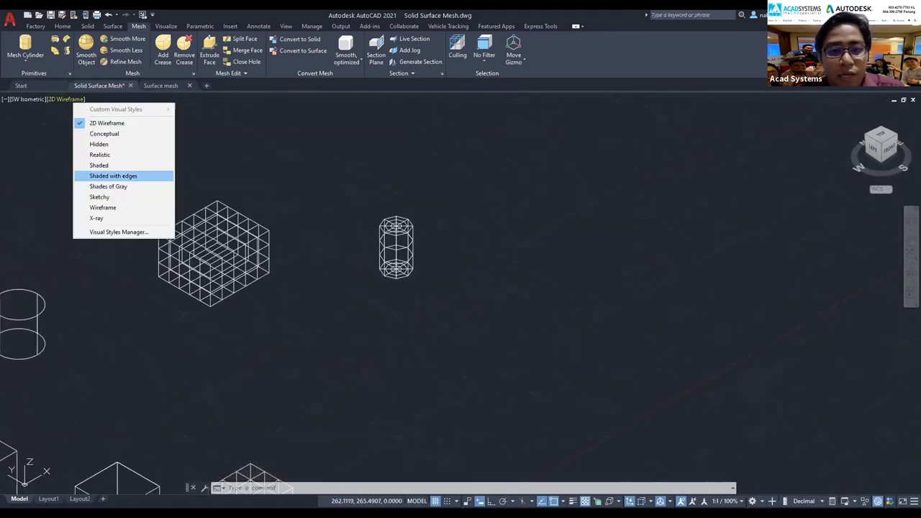
{"action": "left_click", "coordinate": [113, 176]}
{"action": "scroll", "coordinate": [235, 229], "scroll_direction": "up", "scroll_amount": 2}
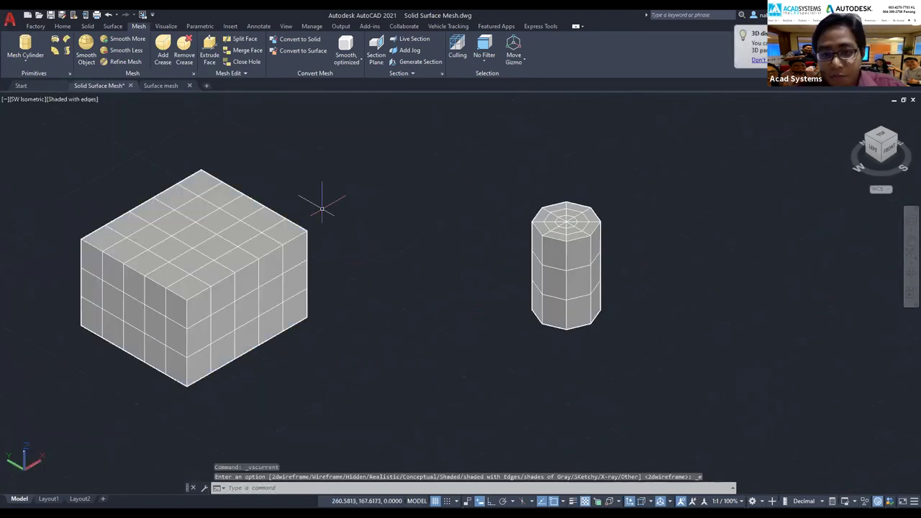
{"action": "scroll", "coordinate": [421, 206], "scroll_direction": "down", "scroll_amount": 2}
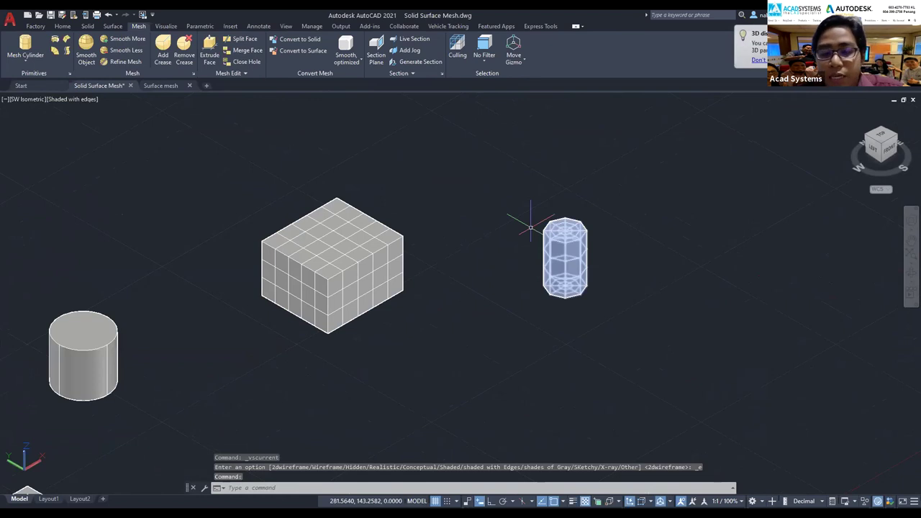
{"action": "scroll", "coordinate": [530, 227], "scroll_direction": "up", "scroll_amount": 2}
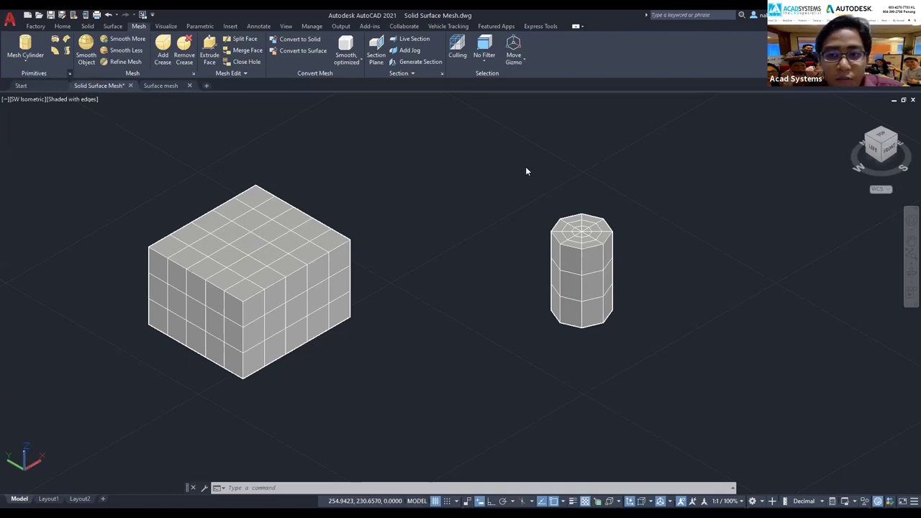
{"action": "left_click_drag", "start_coordinate": [636, 143], "coordinate": [313, 138]}
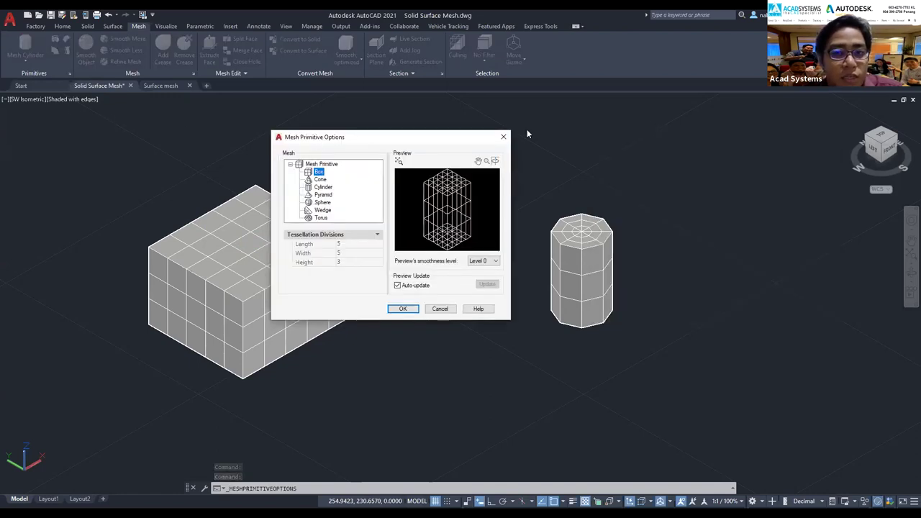
Step: Set mesh cylinder tessellation to Axis 16 and Height 6 divisions and apply
{"action": "key", "text": "Escape"}
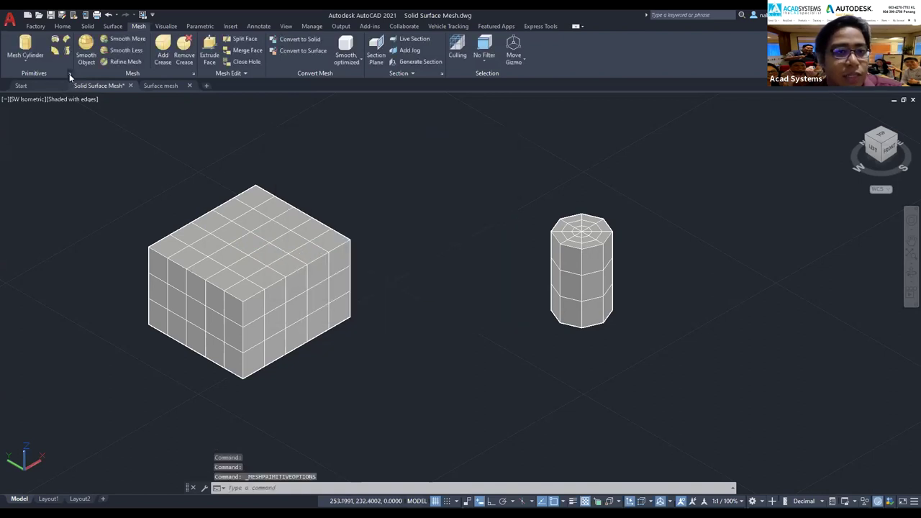
{"action": "key", "text": "Return"}
{"action": "left_click_drag", "start_coordinate": [674, 144], "coordinate": [460, 144]}
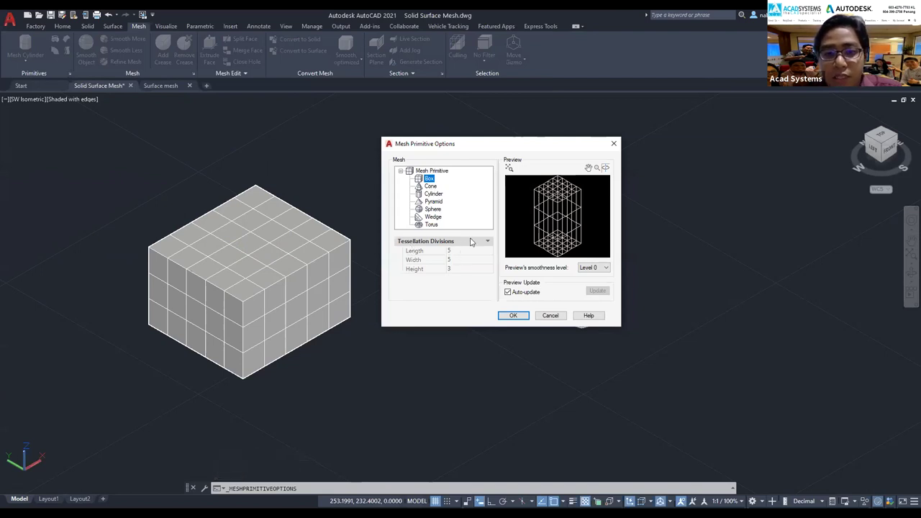
{"action": "left_click", "coordinate": [432, 193]}
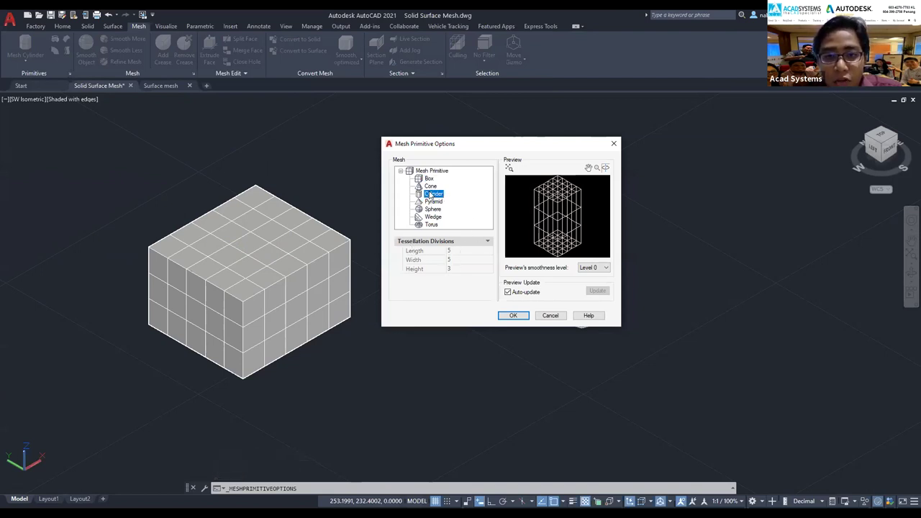
{"action": "left_click", "coordinate": [462, 250]}
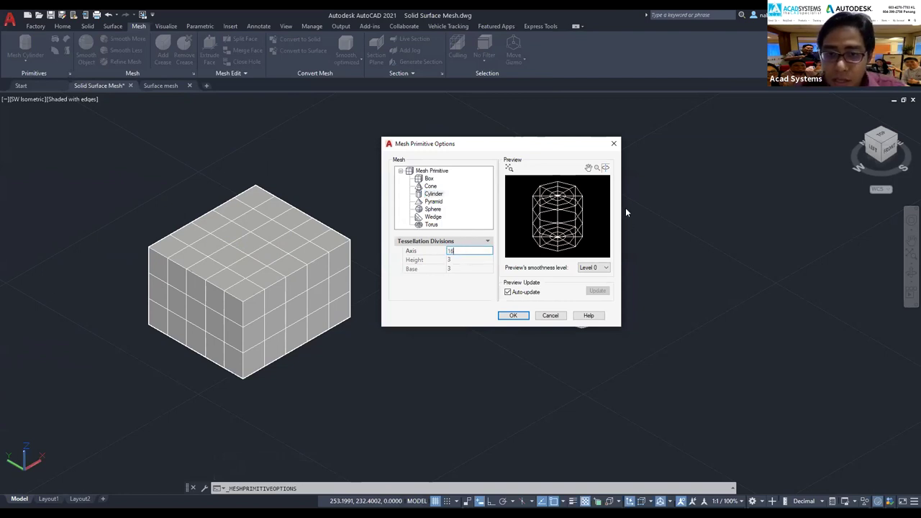
{"action": "key", "text": "Tab"}
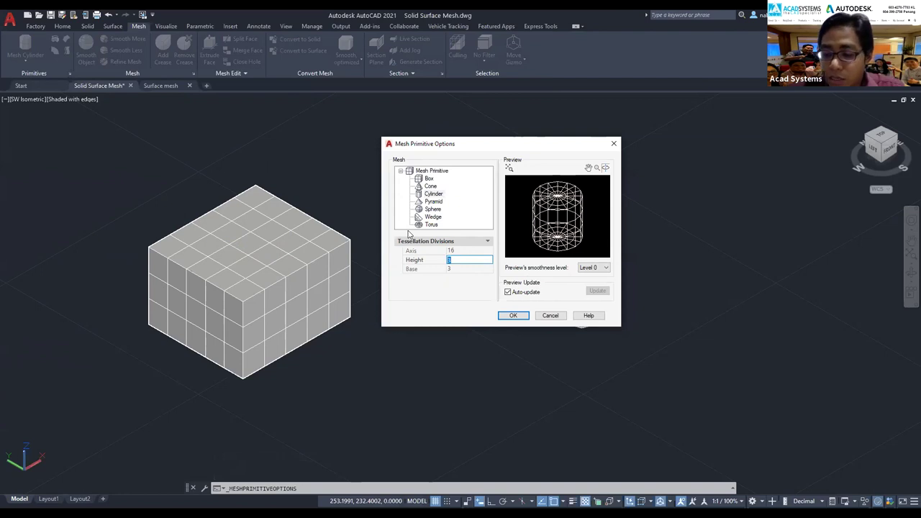
{"action": "type", "text": "6"}
{"action": "left_click", "coordinate": [462, 269]}
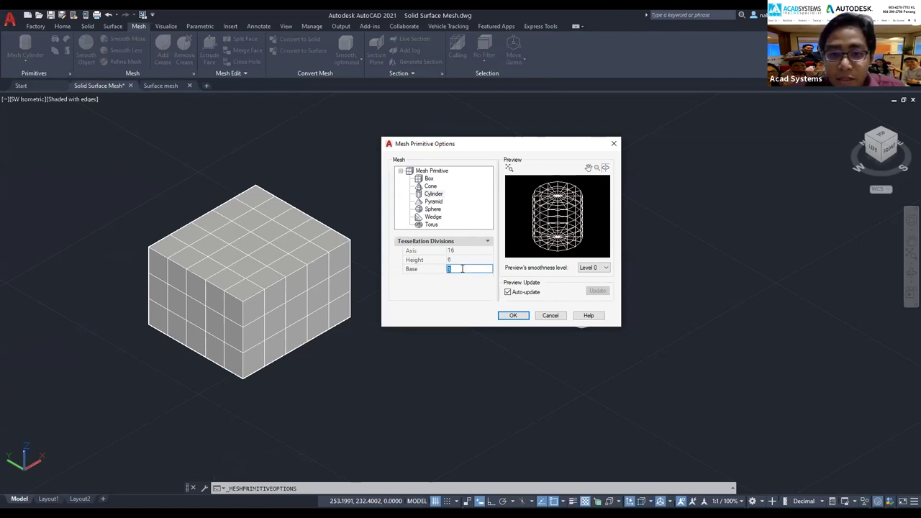
{"action": "left_click", "coordinate": [514, 316]}
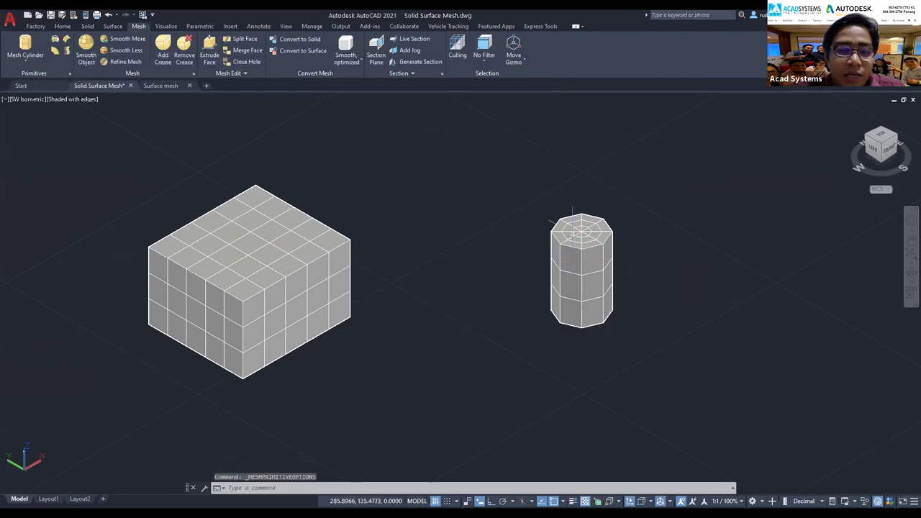
Step: Draw a tall mesh cylinder at the right by picking centre, radius and height
{"action": "middle_click_drag", "start_coordinate": [607, 302], "coordinate": [565, 324]}
{"action": "left_click", "coordinate": [36, 65]}
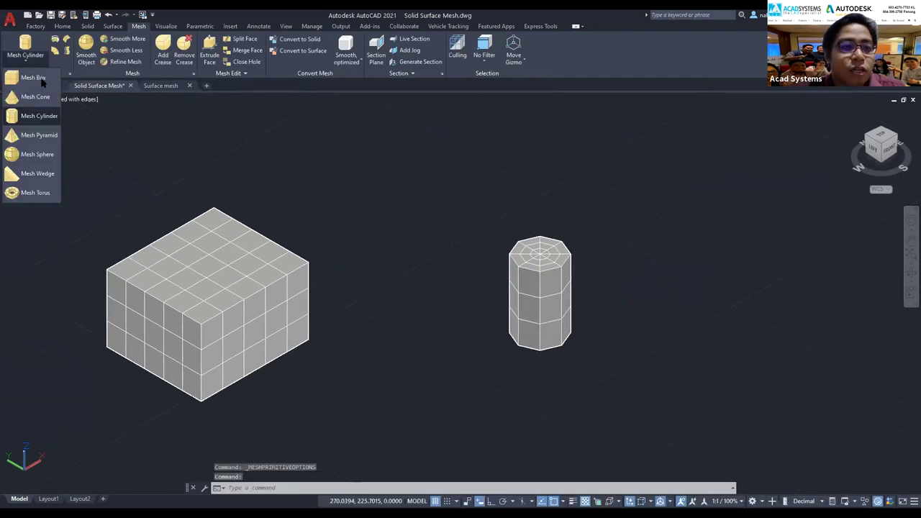
{"action": "left_click", "coordinate": [29, 116]}
{"action": "left_click", "coordinate": [755, 270]}
{"action": "left_click", "coordinate": [712, 229]}
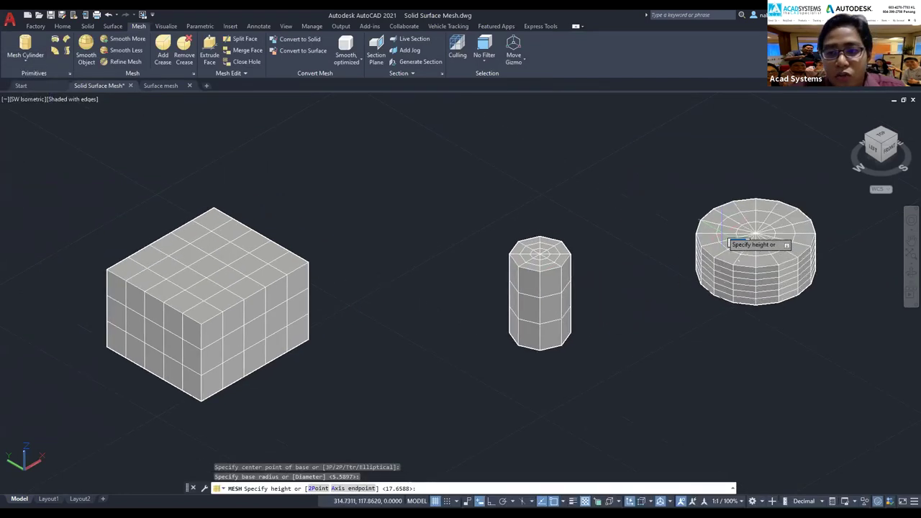
{"action": "left_click", "coordinate": [712, 138]}
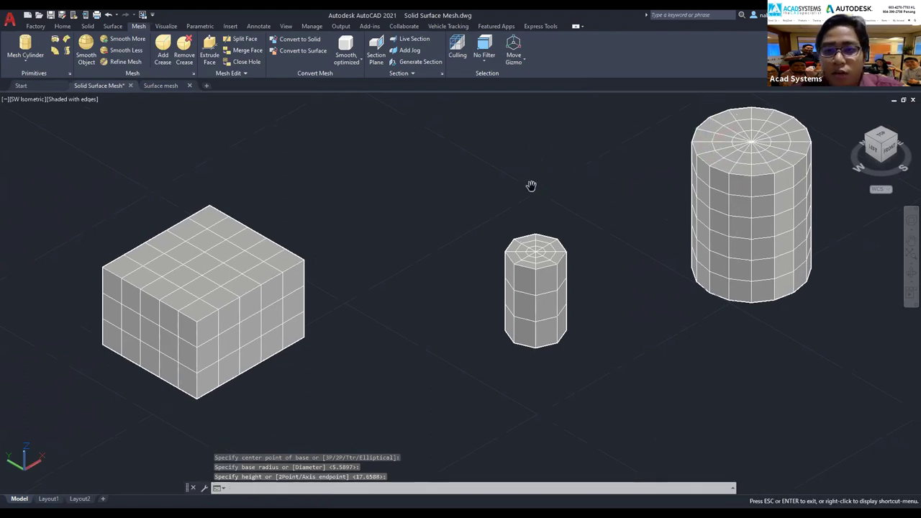
Step: Reposition the view and select the box mesh
{"action": "scroll", "coordinate": [532, 176], "scroll_direction": "down", "scroll_amount": 1}
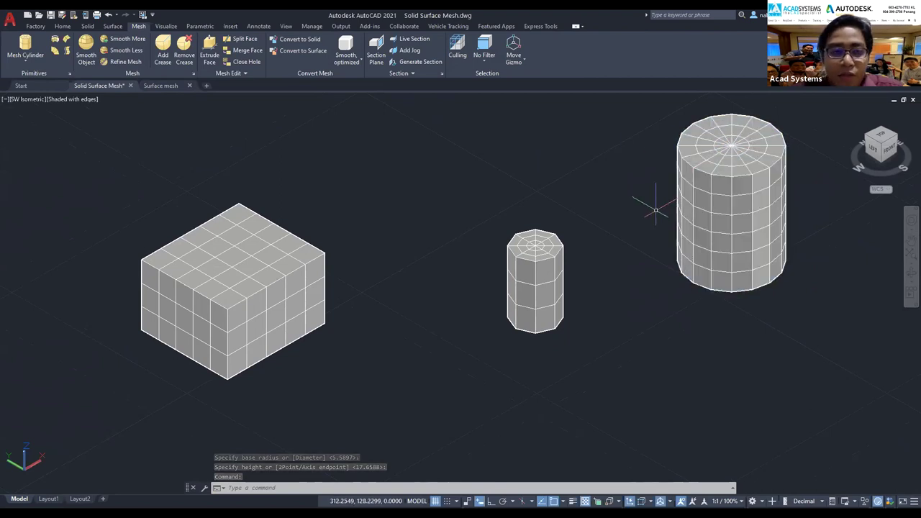
{"action": "mouse_move", "coordinate": [496, 217]}
{"action": "middle_mouse_down"}
{"action": "mouse_move", "coordinate": [495, 228]}
{"action": "mouse_move", "coordinate": [547, 232]}
{"action": "middle_mouse_up"}
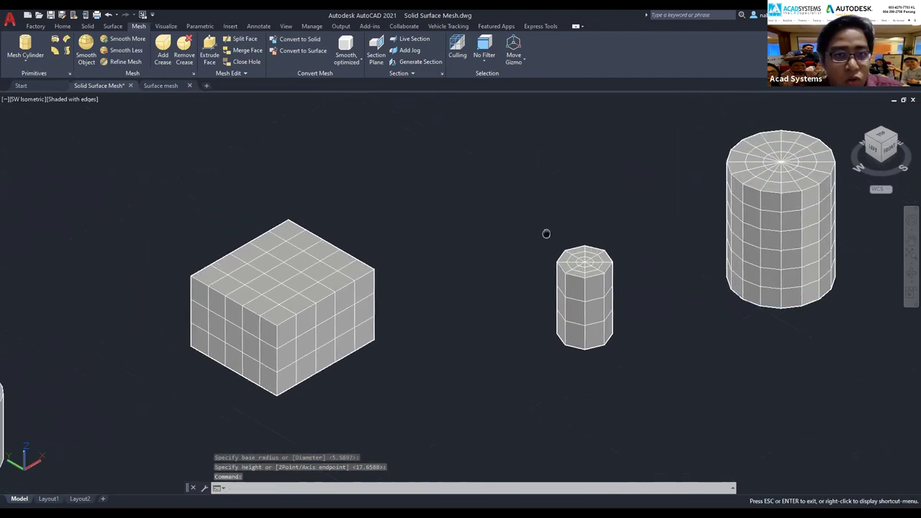
{"action": "middle_click_drag", "start_coordinate": [287, 237], "coordinate": [308, 236]}
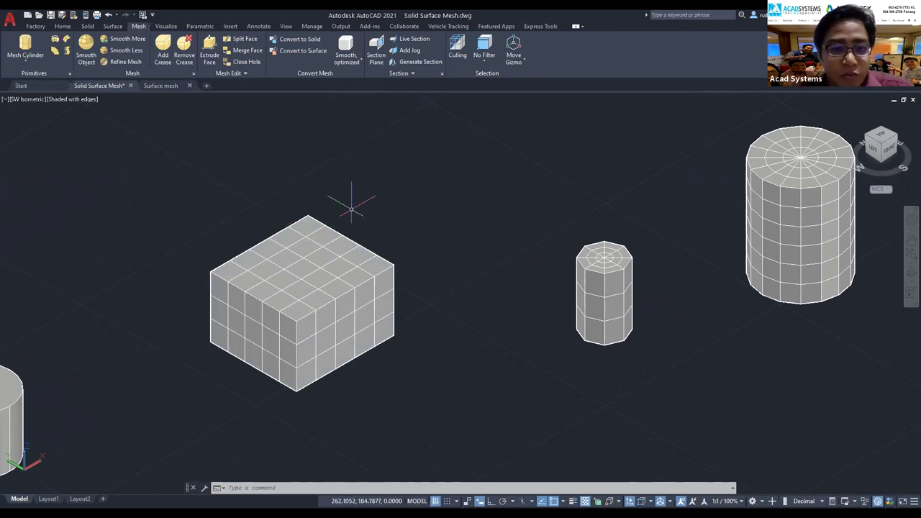
{"action": "left_click", "coordinate": [328, 237]}
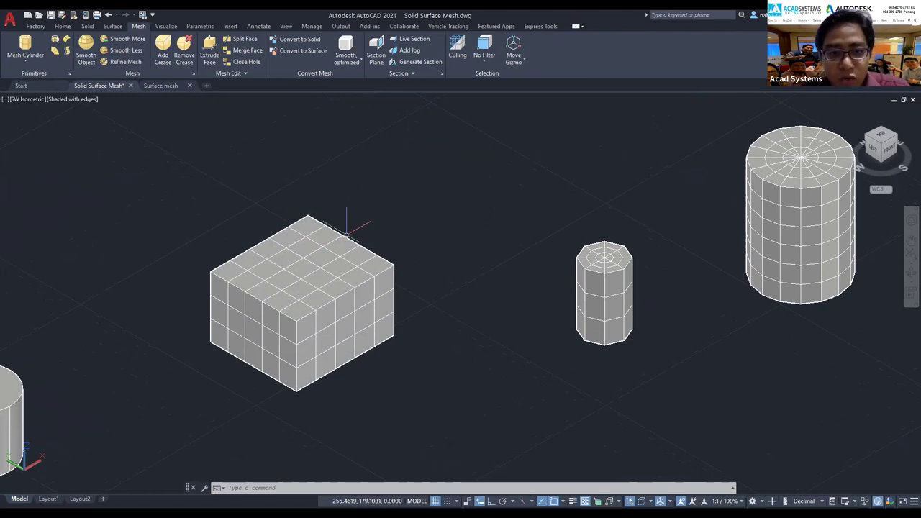
Step: Clear the trial selection and set the sub-object selection filter to Face
{"action": "left_click", "coordinate": [341, 245], "text": "ctrl"}
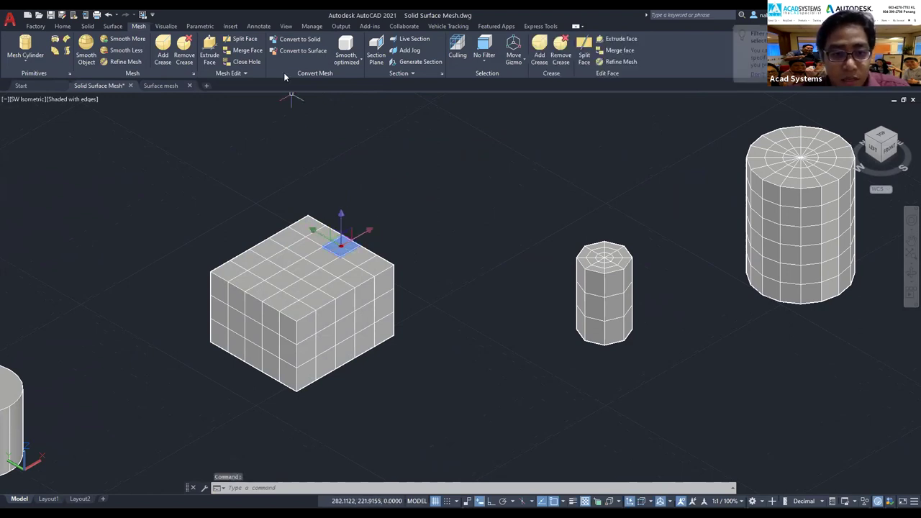
{"action": "left_click", "coordinate": [283, 256], "text": "ctrl"}
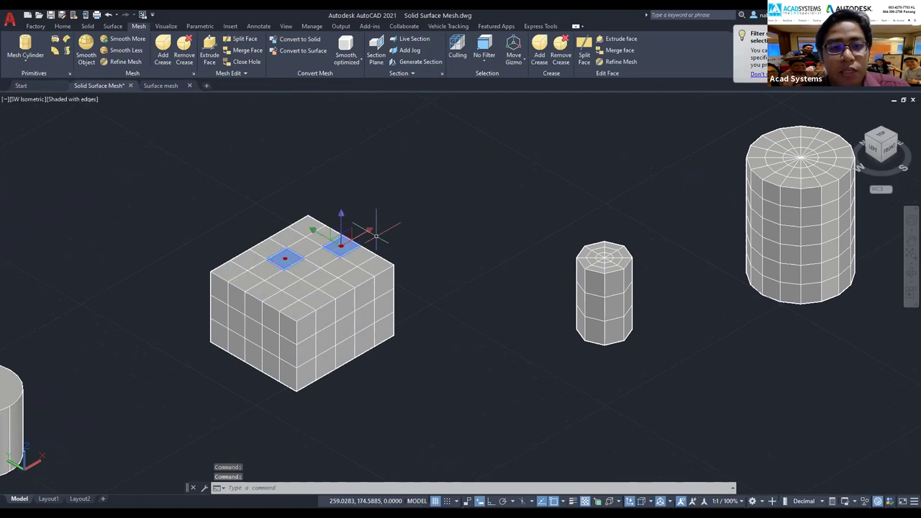
{"action": "key", "text": "Escape"}
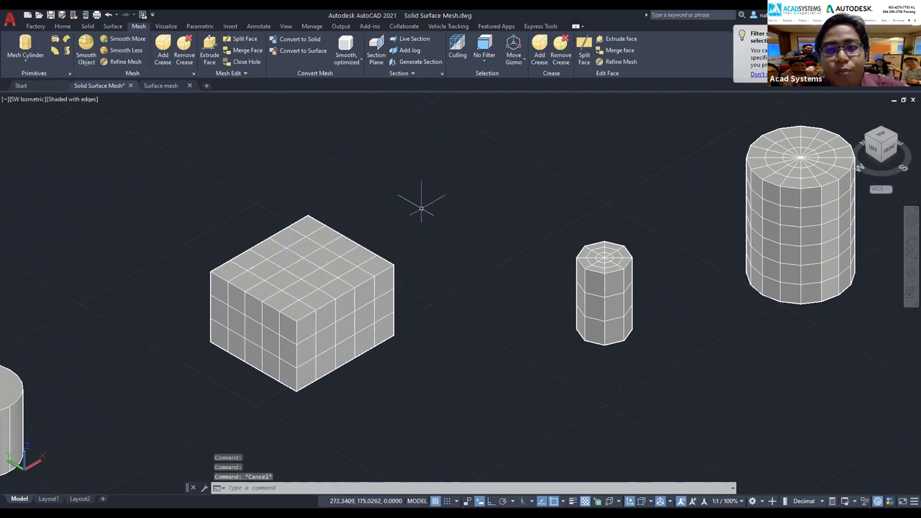
{"action": "key", "text": "Escape"}
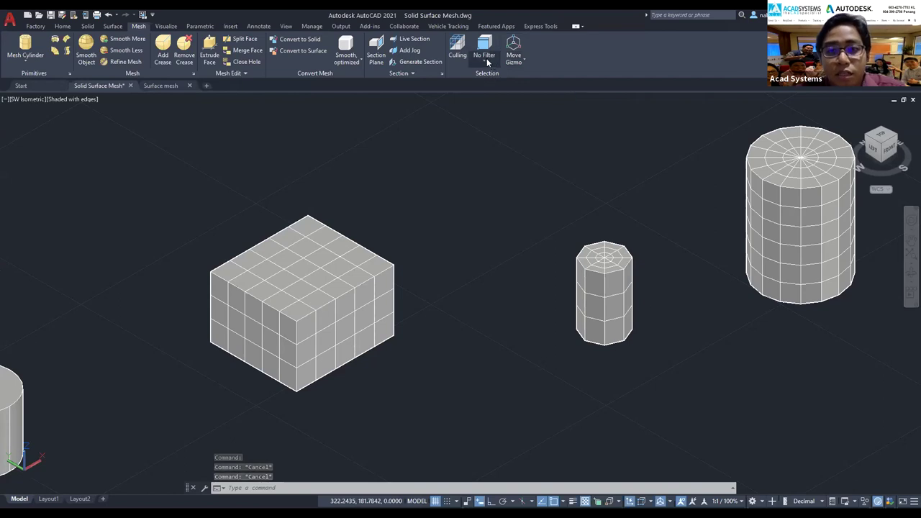
{"action": "left_click", "coordinate": [486, 63]}
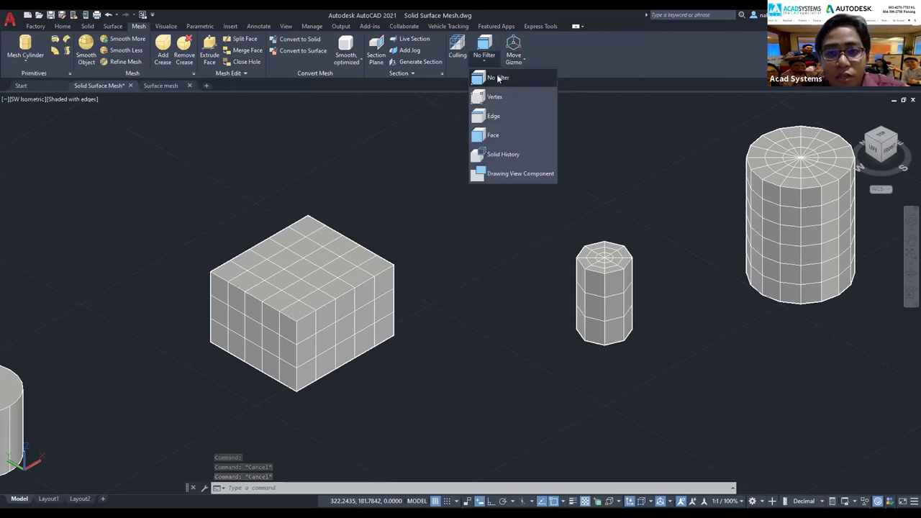
{"action": "left_click", "coordinate": [492, 136]}
Step: Select three adjoining top corner faces and raise them upward into a peak
{"action": "left_click", "coordinate": [246, 255]}
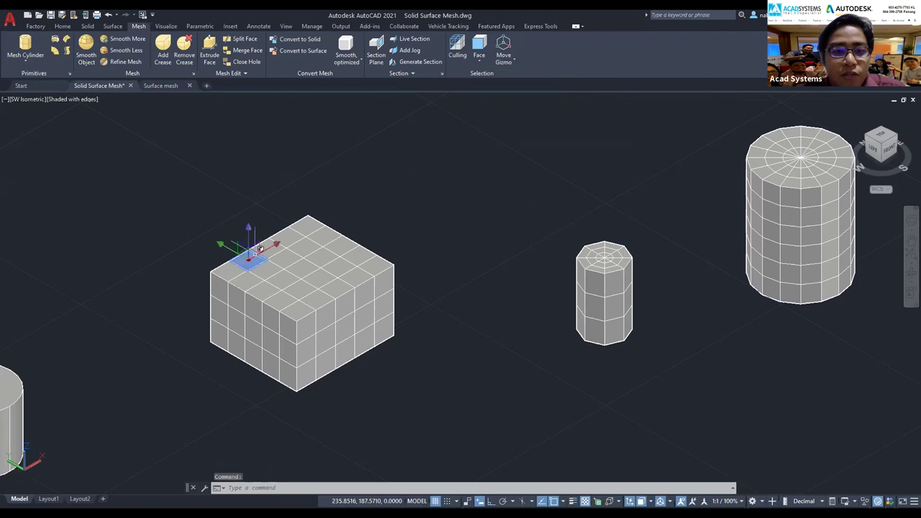
{"action": "left_click", "coordinate": [285, 257]}
{"action": "left_click", "coordinate": [305, 247]}
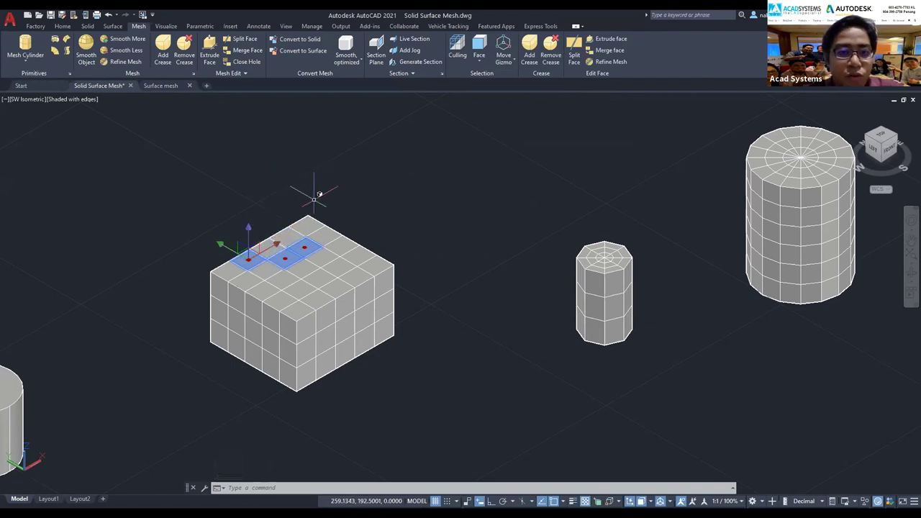
{"action": "left_click", "coordinate": [247, 234]}
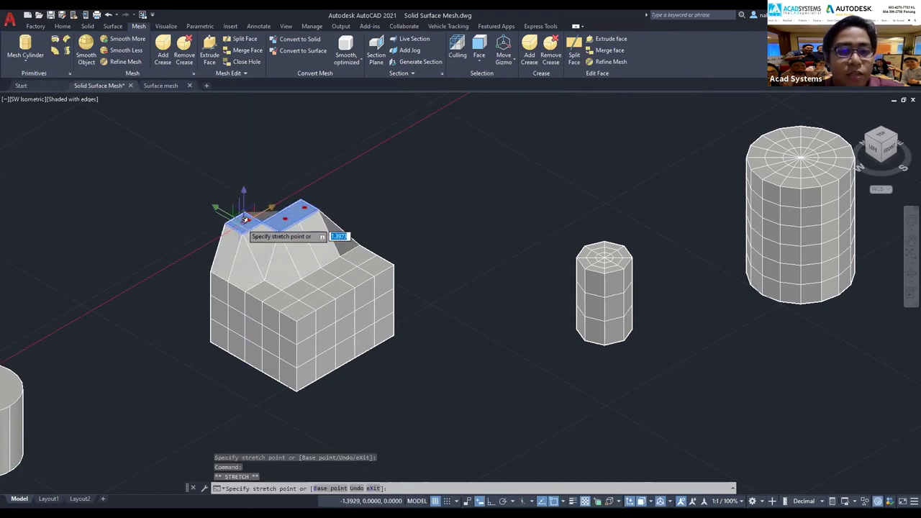
{"action": "left_click", "coordinate": [245, 226]}
{"action": "left_click", "coordinate": [288, 209]}
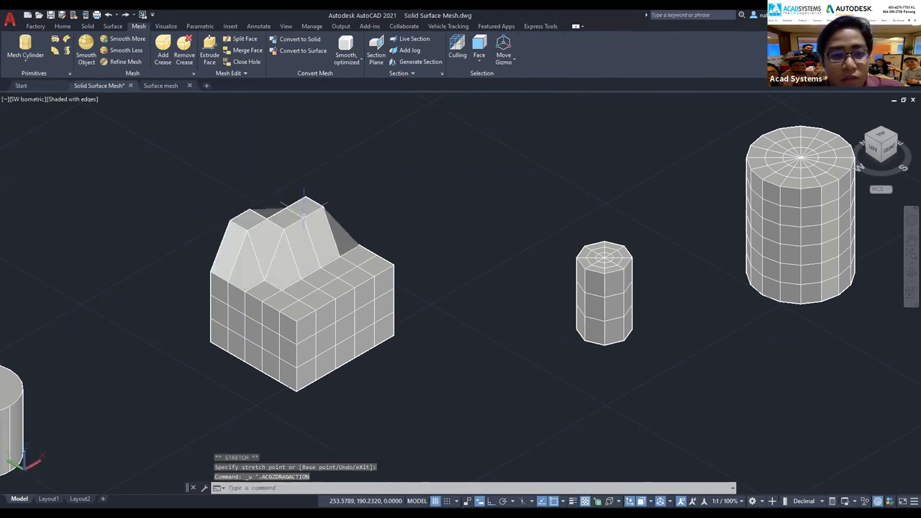
{"action": "key", "text": "Escape"}
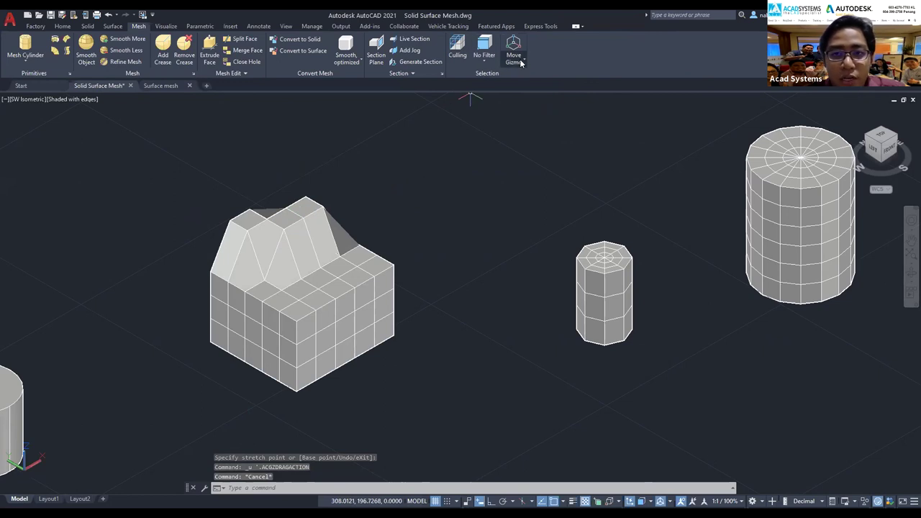
Step: Set the selection filter to Edge and pull a right-side edge inward into a notch
{"action": "left_click", "coordinate": [518, 63]}
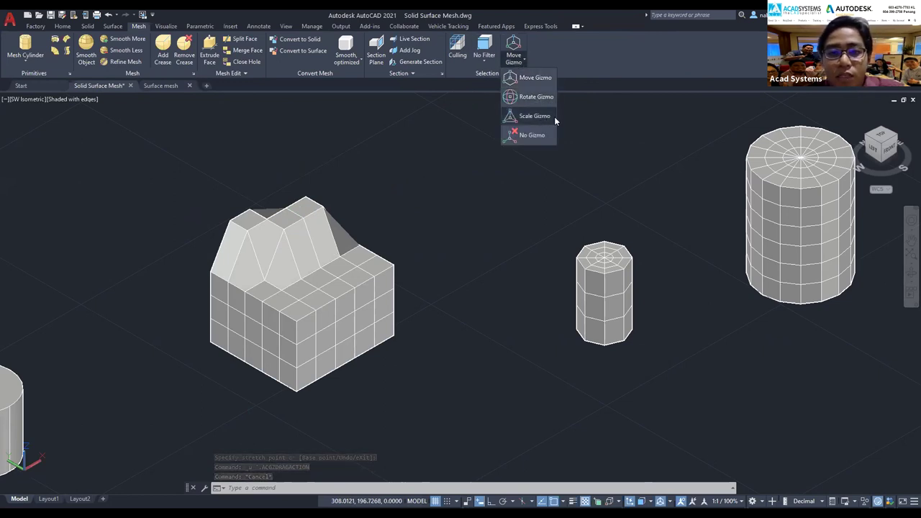
{"action": "left_click", "coordinate": [338, 277]}
{"action": "key", "text": "Escape"}
{"action": "left_click", "coordinate": [484, 50]}
{"action": "left_click", "coordinate": [496, 115]}
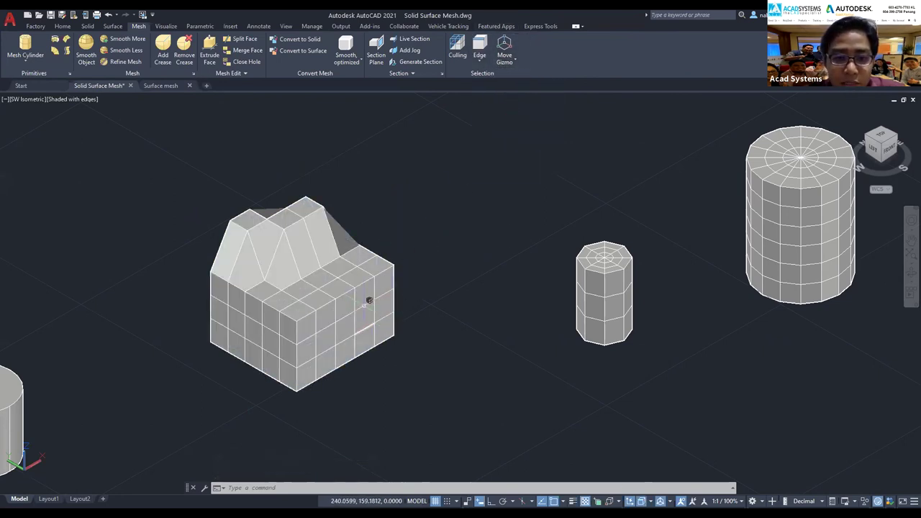
{"action": "left_click", "coordinate": [365, 302]}
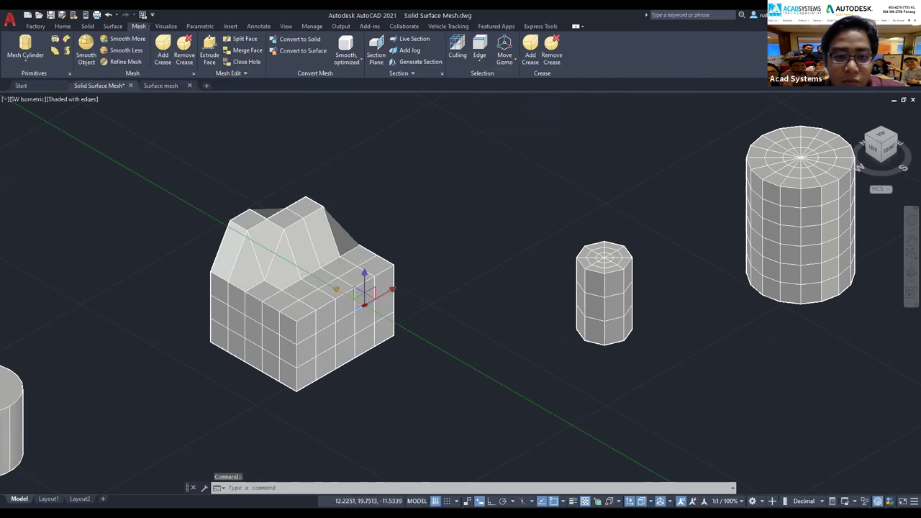
{"action": "left_click_drag", "start_coordinate": [365, 302], "coordinate": [388, 310]}
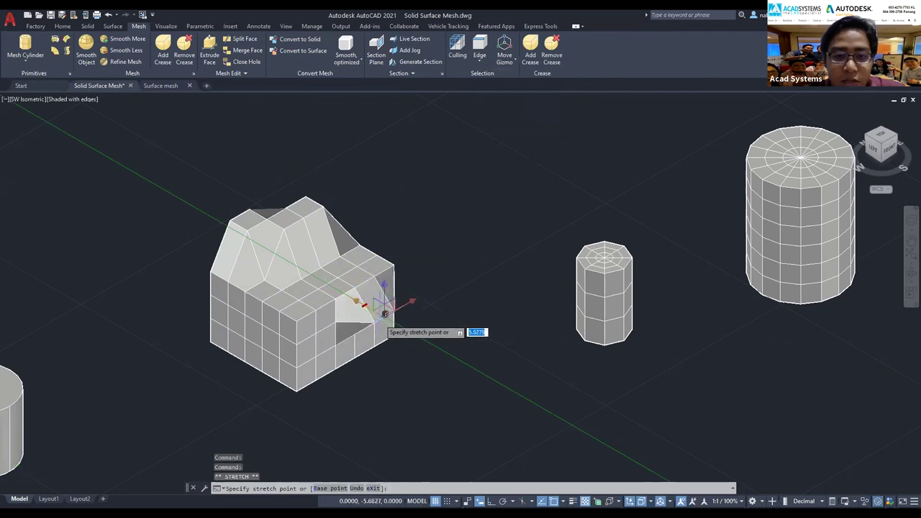
Step: Switch to the Rotate Gizmo and try a rotation about the red axis, then cancel
{"action": "left_click", "coordinate": [513, 57]}
{"action": "left_click", "coordinate": [529, 114]}
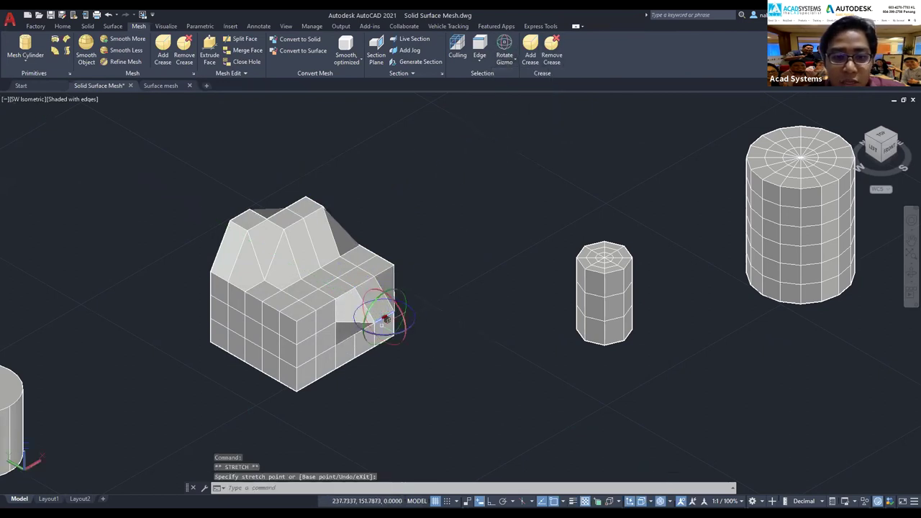
{"action": "left_click", "coordinate": [404, 306]}
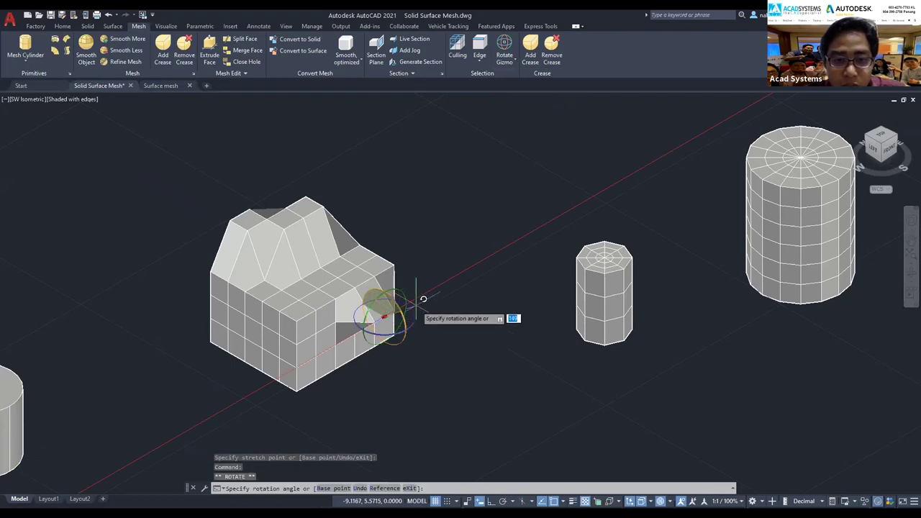
{"action": "key", "text": "Escape"}
{"action": "left_click", "coordinate": [479, 59]}
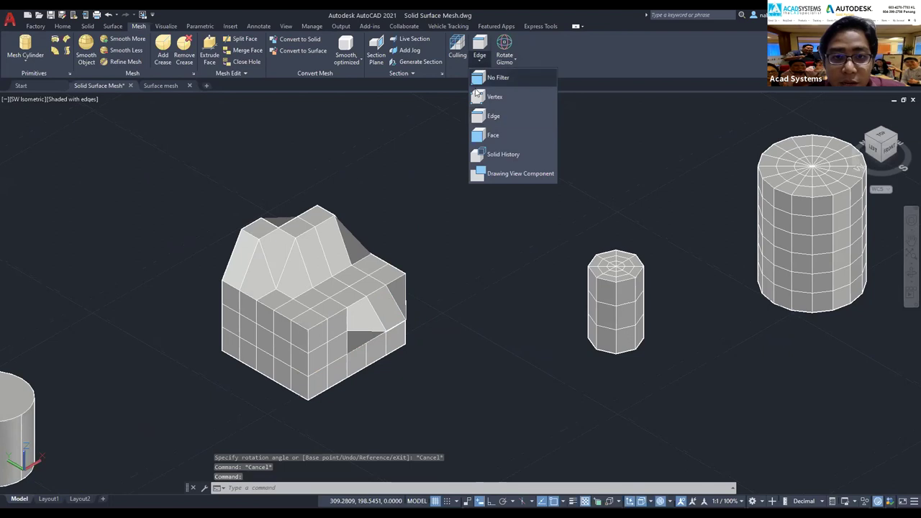
Step: With the Face filter, rotate a front face of the peak upward into a sharp point
{"action": "left_click", "coordinate": [492, 134]}
{"action": "left_click", "coordinate": [261, 229]}
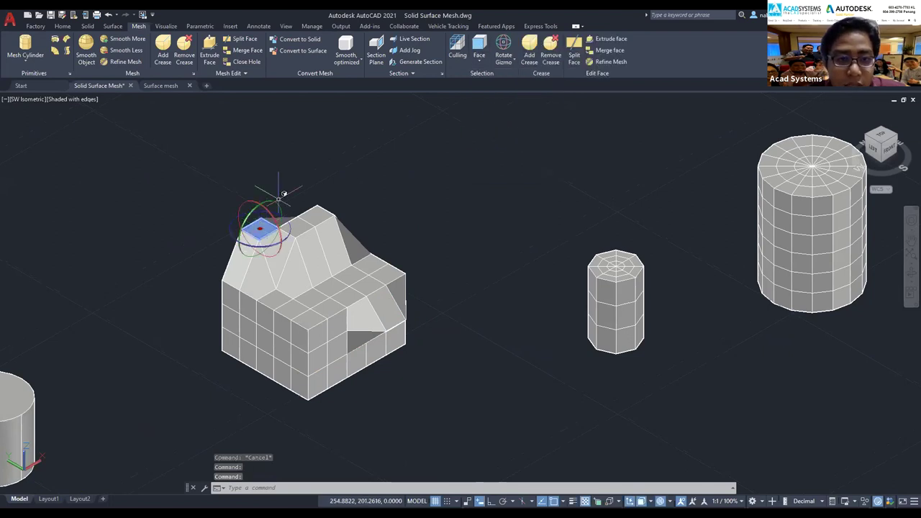
{"action": "left_click", "coordinate": [253, 207]}
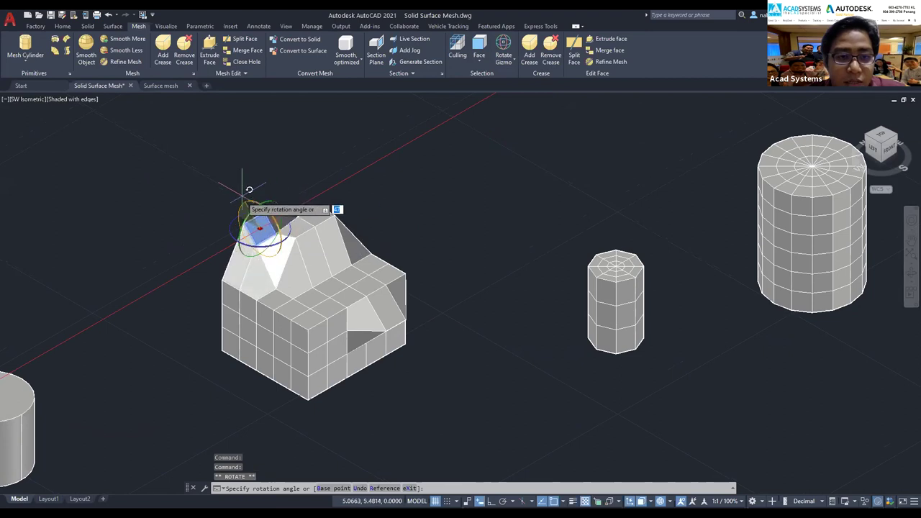
{"action": "left_click", "coordinate": [242, 189]}
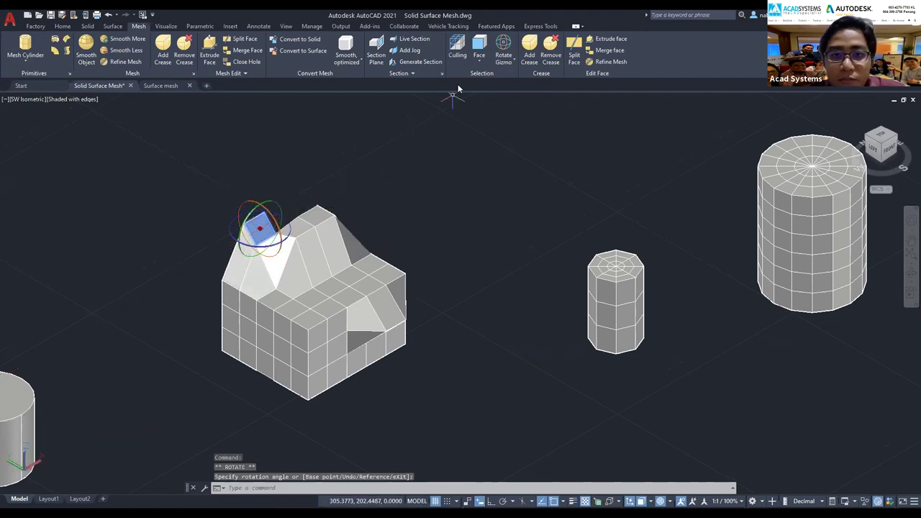
{"action": "key", "text": "Escape"}
{"action": "key", "text": "Escape"}
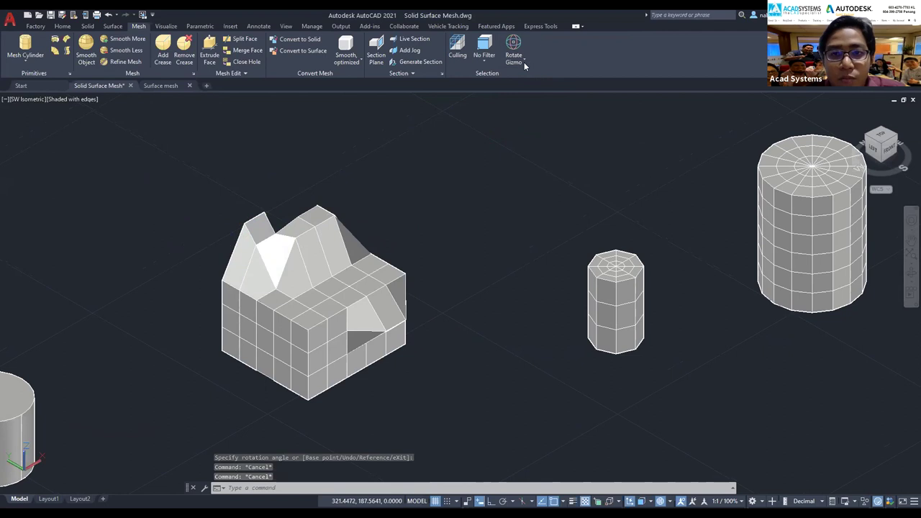
{"action": "left_click", "coordinate": [523, 62]}
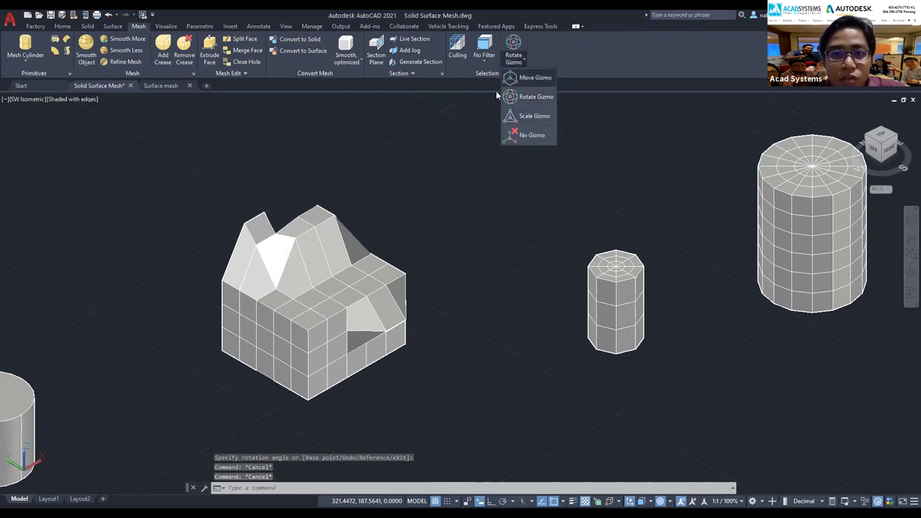
{"action": "left_click", "coordinate": [484, 58]}
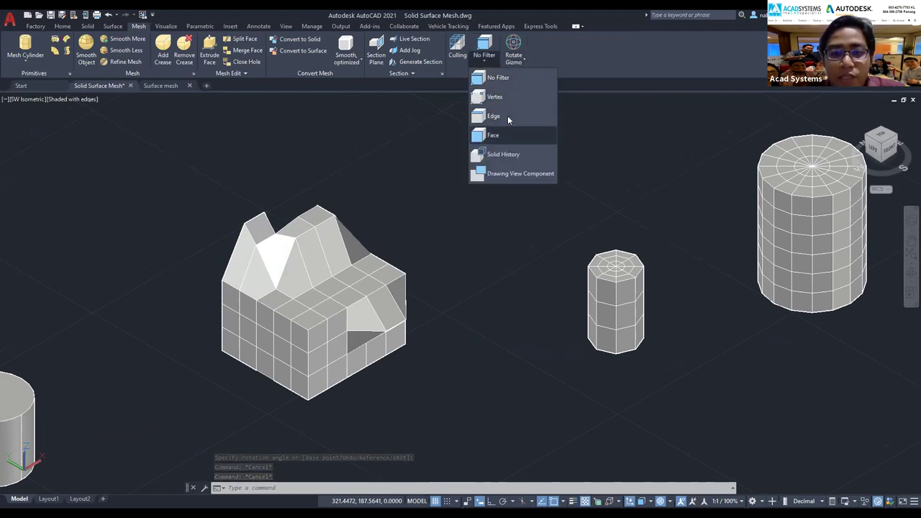
Step: Set the selection filter to Vertex and window-select the box's left corner vertex
{"action": "left_click", "coordinate": [495, 96]}
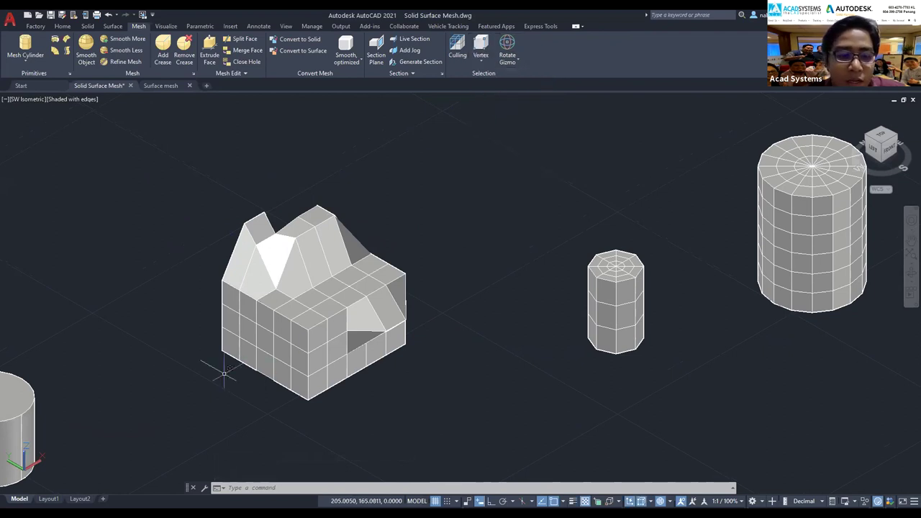
{"action": "left_click", "coordinate": [218, 345]}
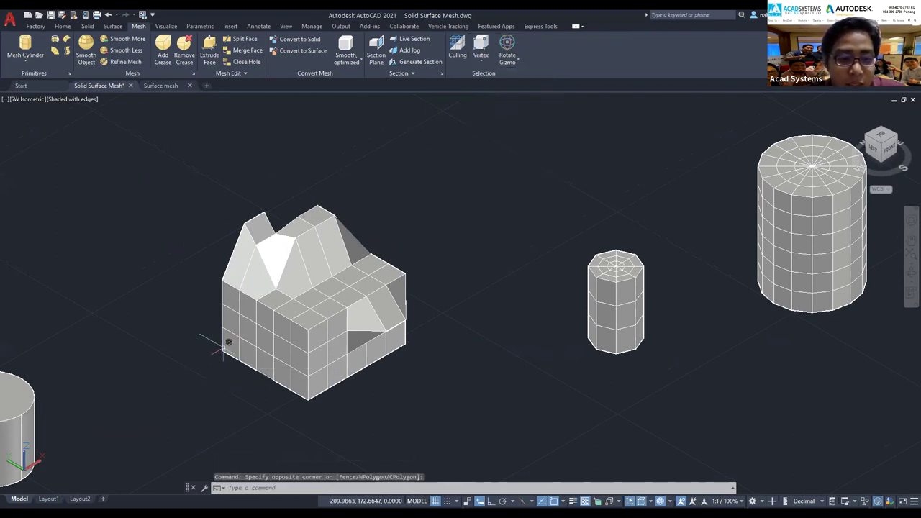
{"action": "left_click", "coordinate": [225, 350]}
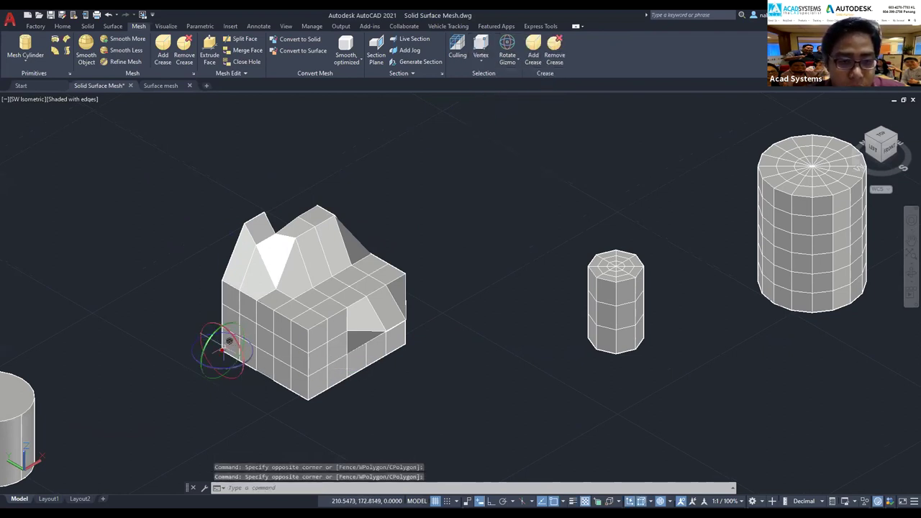
{"action": "key", "text": "Escape"}
Step: Pan right and zoom out to show the other boxes and cylinders
{"action": "middle_click_drag", "start_coordinate": [263, 160], "coordinate": [322, 163]}
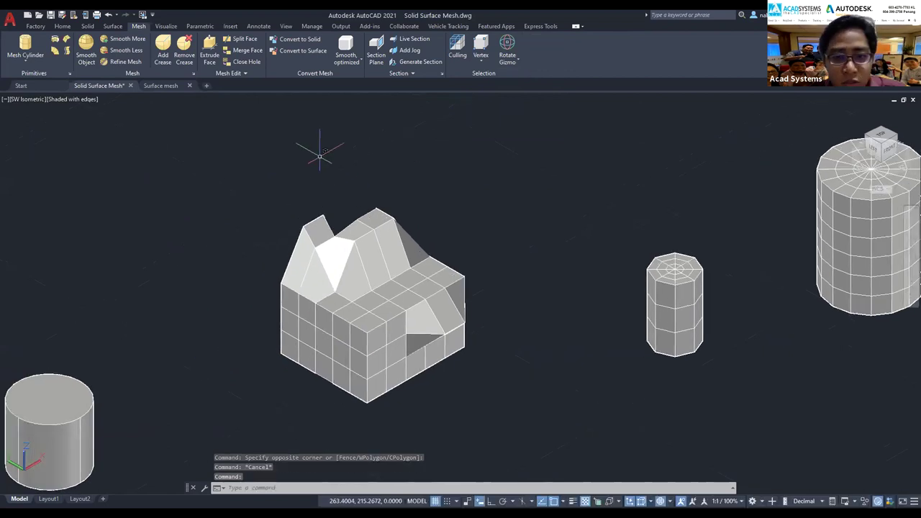
{"action": "middle_click_drag", "start_coordinate": [546, 209], "coordinate": [598, 150]}
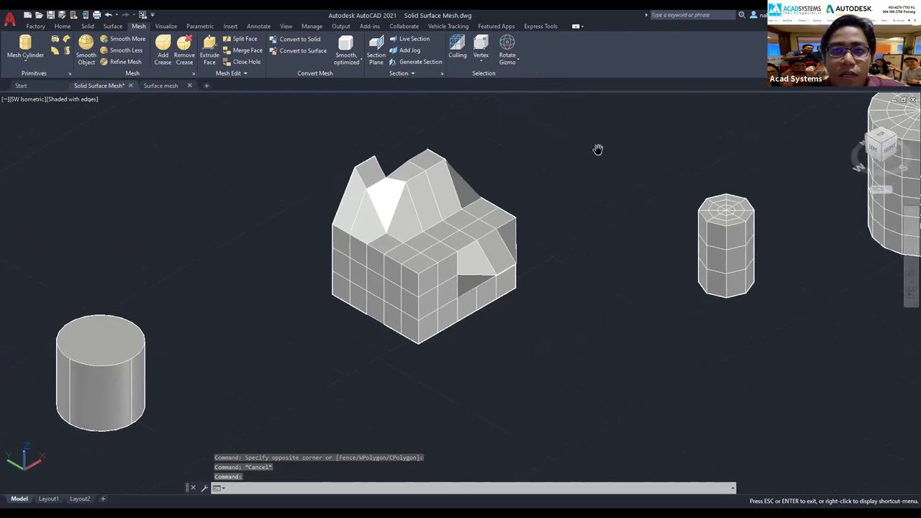
{"action": "middle_click_drag", "start_coordinate": [224, 175], "coordinate": [344, 184]}
{"action": "scroll", "coordinate": [344, 184], "scroll_direction": "down", "scroll_amount": 2}
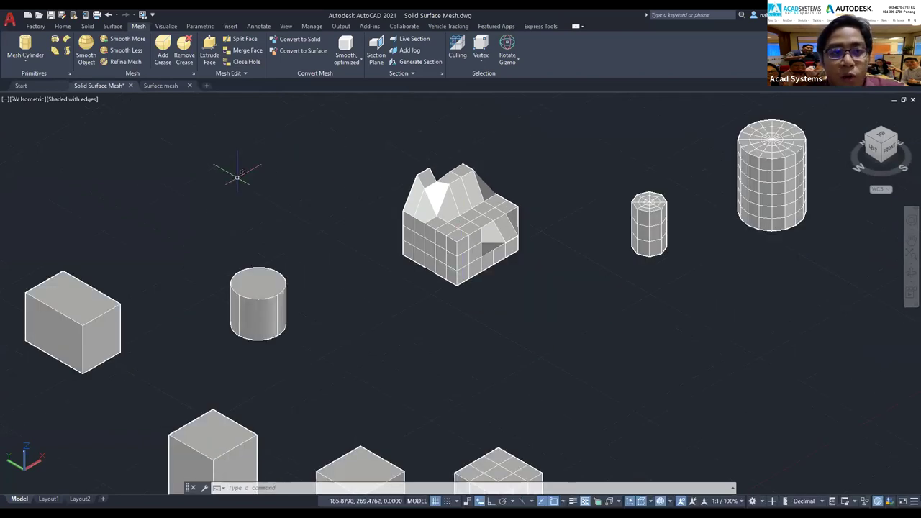
Step: In the Surface mesh drawing, sweep the lower wavy curve along the vertical line with TABSURF
{"action": "left_click", "coordinate": [151, 86]}
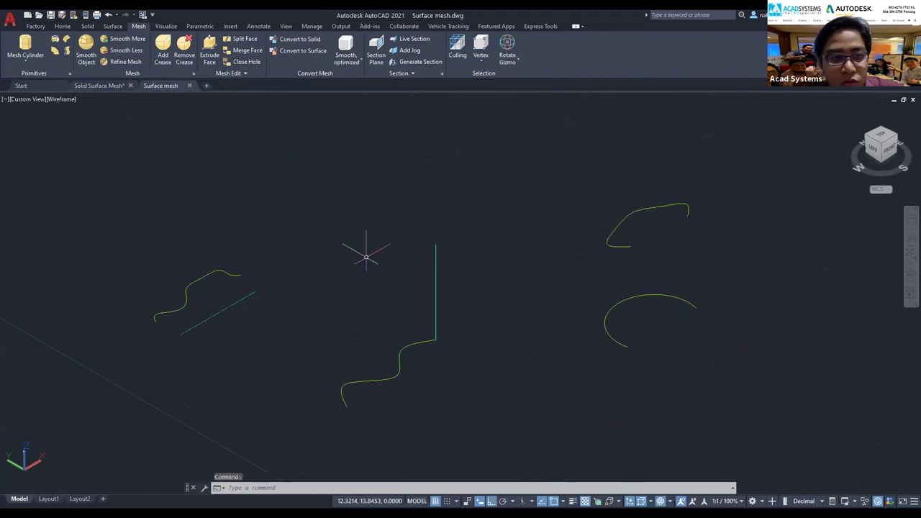
{"action": "scroll", "coordinate": [366, 256], "scroll_direction": "up", "scroll_amount": 3}
{"action": "mouse_move", "coordinate": [365, 256]}
{"action": "middle_mouse_down"}
{"action": "mouse_move", "coordinate": [516, 239]}
{"action": "mouse_move", "coordinate": [551, 196]}
{"action": "middle_mouse_up"}
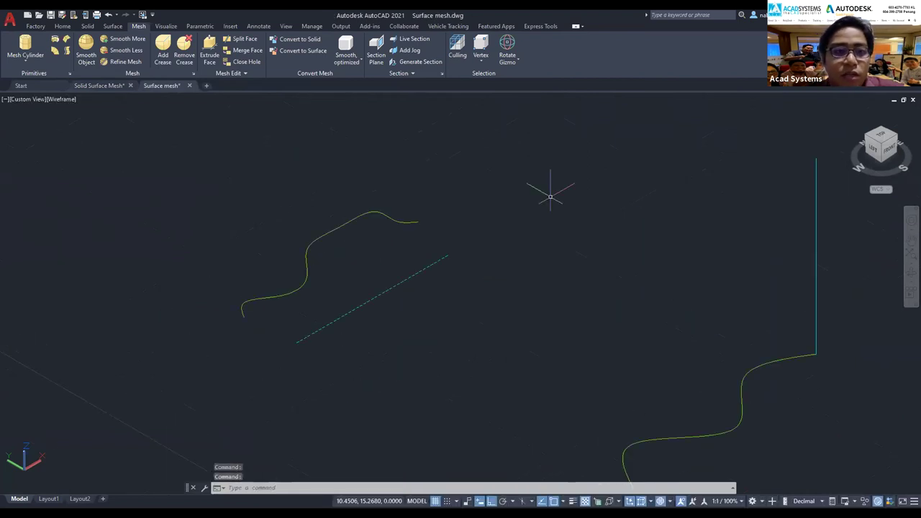
{"action": "mouse_move", "coordinate": [577, 280]}
{"action": "middle_mouse_down"}
{"action": "mouse_move", "coordinate": [574, 271]}
{"action": "mouse_move", "coordinate": [359, 305]}
{"action": "middle_mouse_up"}
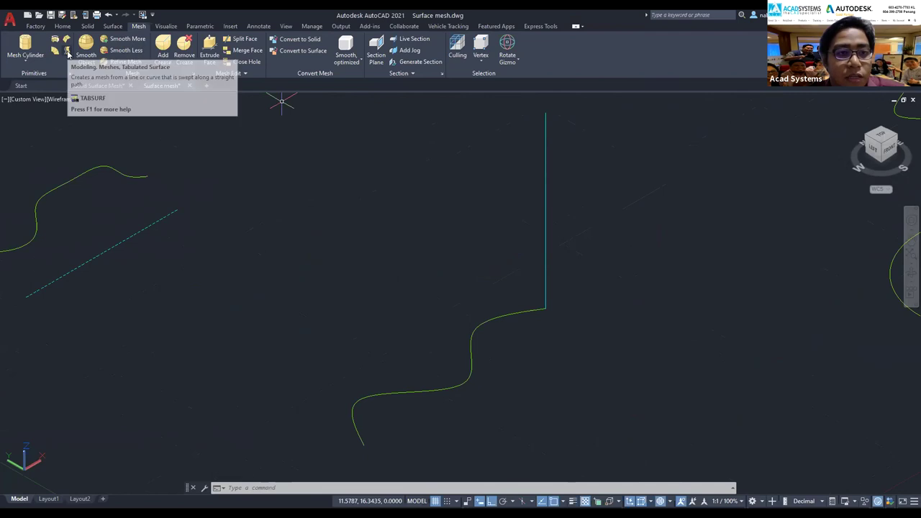
{"action": "left_click", "coordinate": [68, 54]}
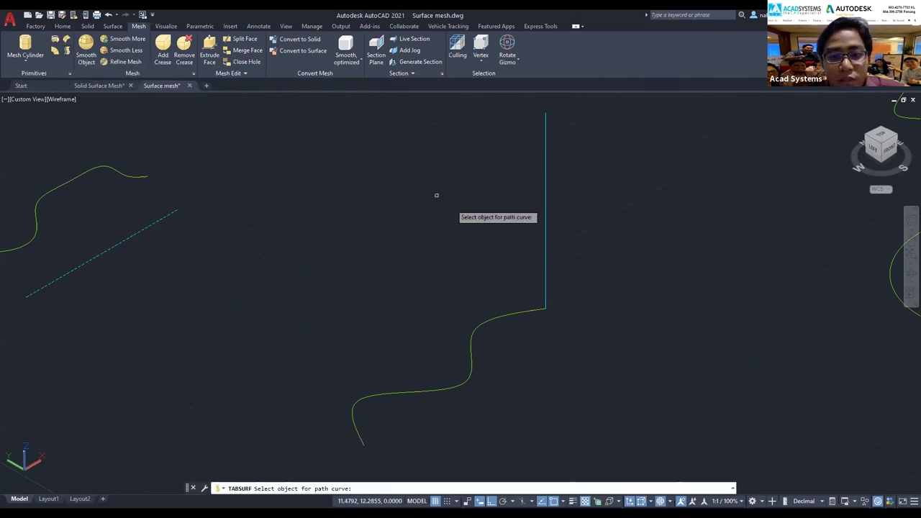
{"action": "left_click", "coordinate": [536, 310]}
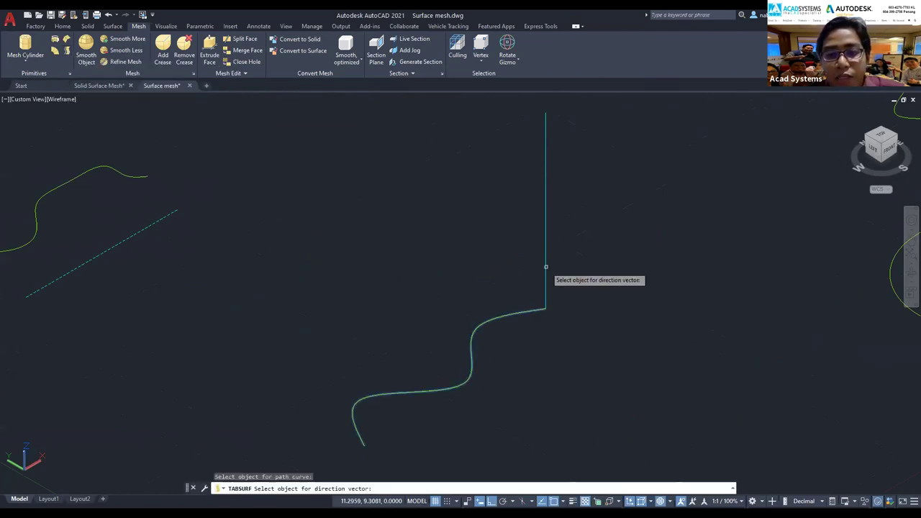
{"action": "left_click", "coordinate": [545, 267]}
Step: Pan to the other wavy curve and start REVSURF
{"action": "middle_click_drag", "start_coordinate": [250, 183], "coordinate": [269, 187]}
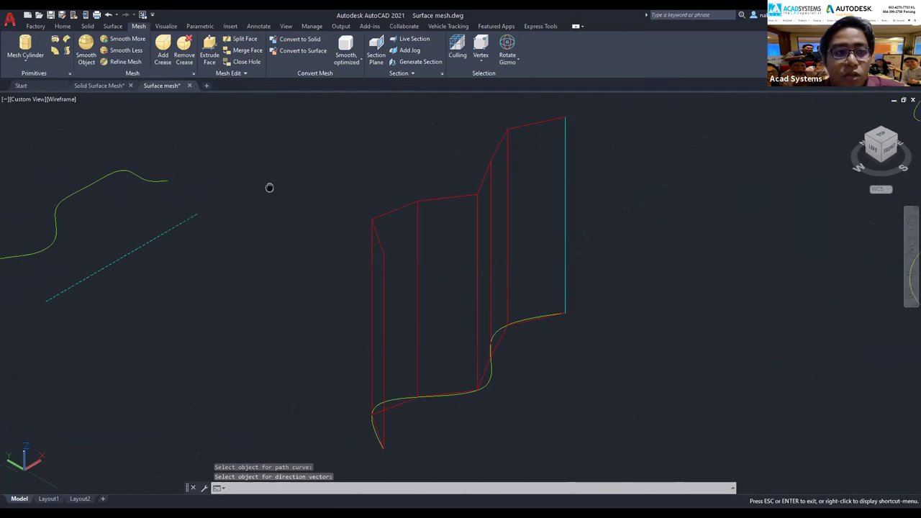
{"action": "left_click_drag", "start_coordinate": [269, 187], "coordinate": [494, 233]}
{"action": "key", "text": "Escape"}
{"action": "type", "text": "revsurf"}
{"action": "key", "text": "Return"}
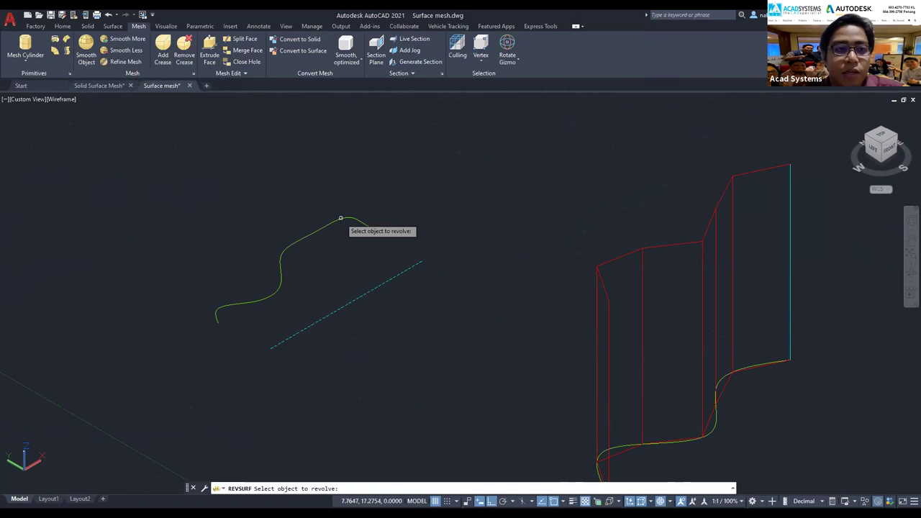
Step: Revolve the second wavy curve from 0° through 150° around the dashed axis line
{"action": "left_click", "coordinate": [341, 218]}
{"action": "left_click", "coordinate": [375, 290]}
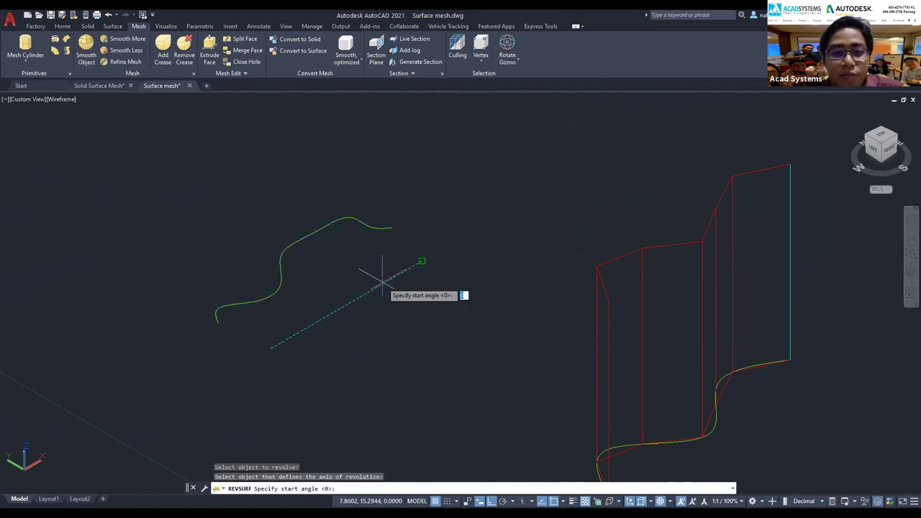
{"action": "key", "text": "Return"}
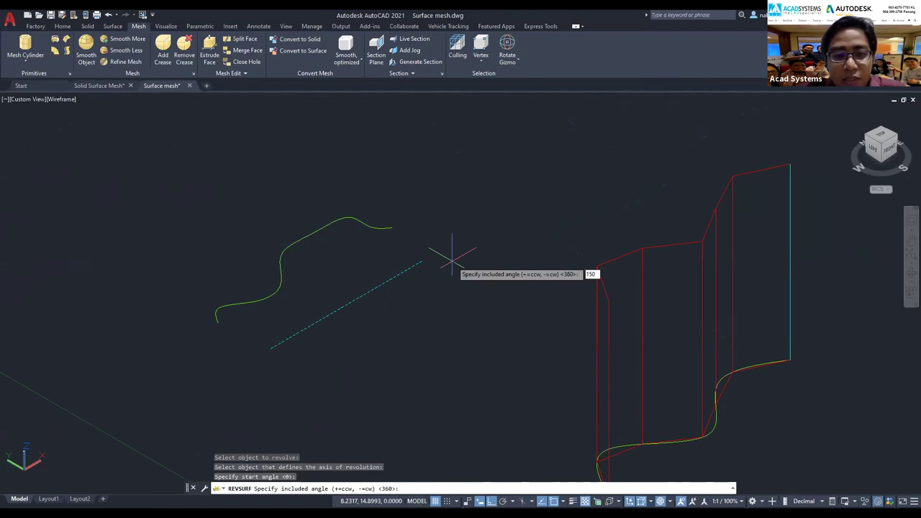
{"action": "key", "text": "Return"}
{"action": "key", "text": "Escape"}
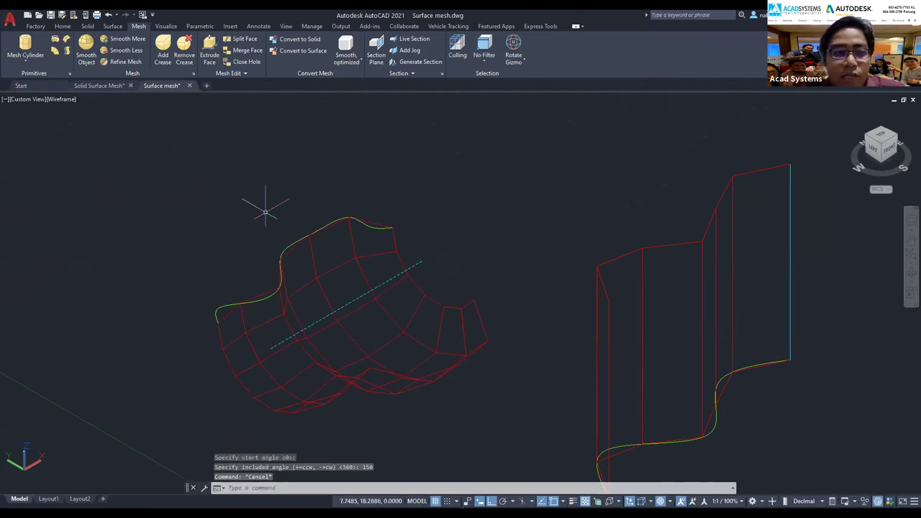
{"action": "left_click", "coordinate": [58, 100]}
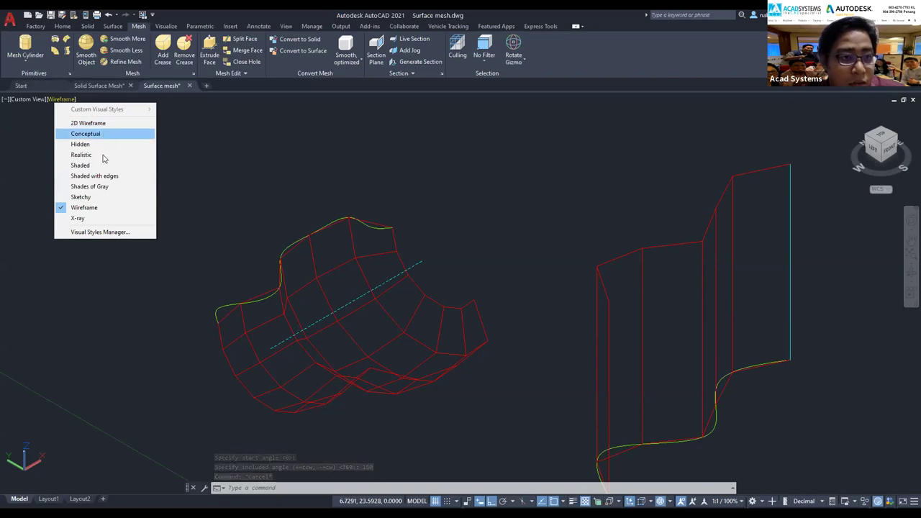
Step: Switch the viewport visual style from Wireframe to Shaded with edges
{"action": "left_click", "coordinate": [109, 176]}
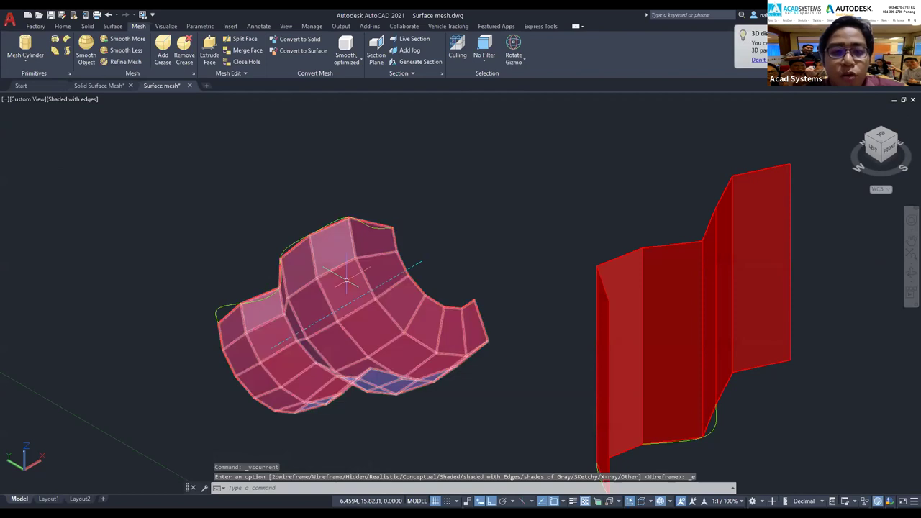
{"action": "key", "text": "Escape"}
{"action": "scroll", "coordinate": [242, 312], "scroll_direction": "up", "scroll_amount": 2}
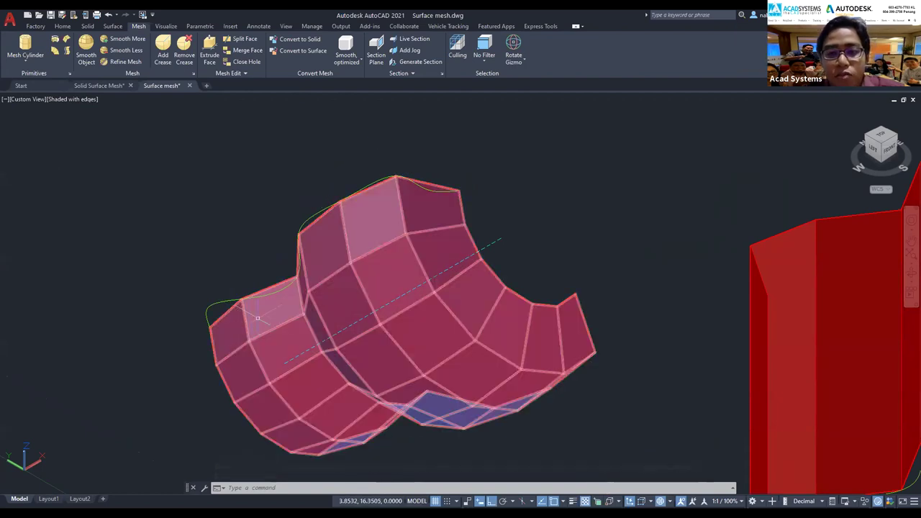
{"action": "scroll", "coordinate": [385, 245], "scroll_direction": "up", "scroll_amount": 2}
{"action": "scroll", "coordinate": [384, 245], "scroll_direction": "up", "scroll_amount": 1}
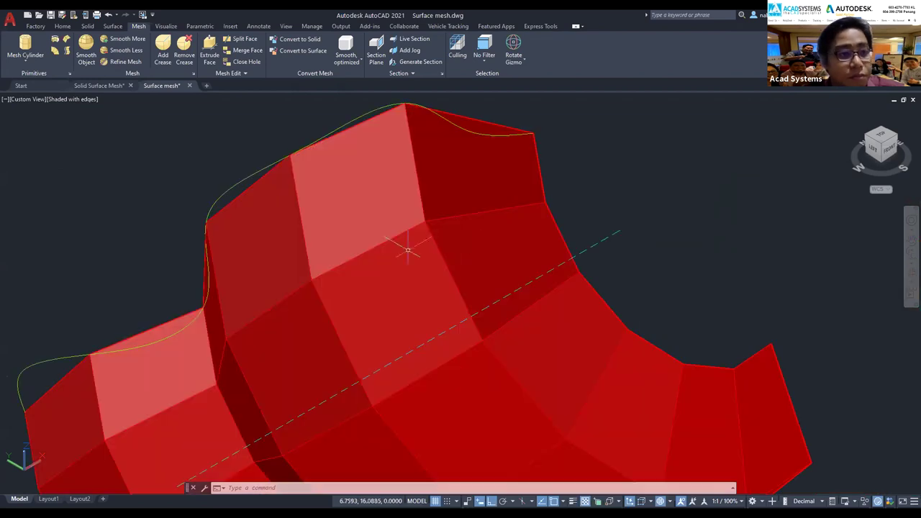
{"action": "scroll", "coordinate": [453, 244], "scroll_direction": "down", "scroll_amount": 2}
{"action": "scroll", "coordinate": [452, 247], "scroll_direction": "down", "scroll_amount": 2}
{"action": "scroll", "coordinate": [452, 246], "scroll_direction": "down", "scroll_amount": 2}
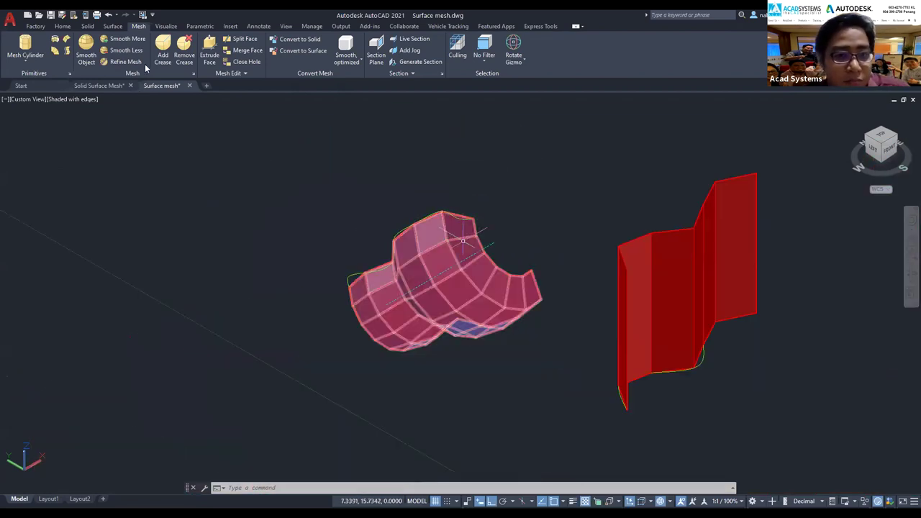
Step: Pan and zoom to centre the revolved and tabulated meshes in view
{"action": "middle_click_drag", "start_coordinate": [479, 248], "coordinate": [384, 255]}
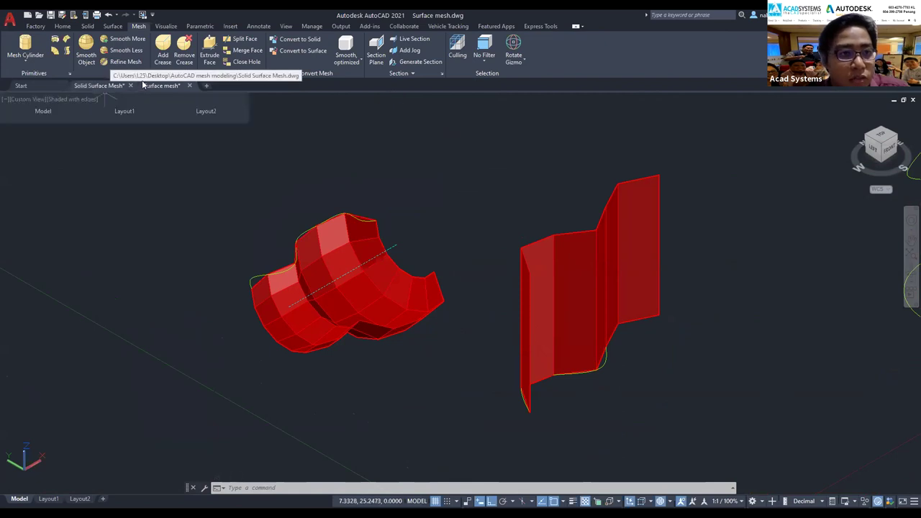
{"action": "middle_click_drag", "start_coordinate": [288, 195], "coordinate": [342, 211]}
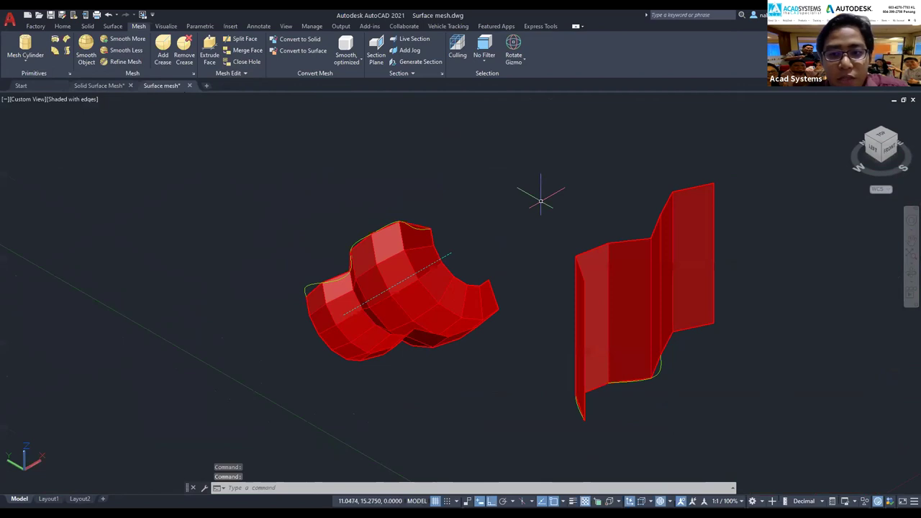
{"action": "scroll", "coordinate": [540, 195], "scroll_direction": "up", "scroll_amount": 2}
{"action": "scroll", "coordinate": [568, 203], "scroll_direction": "up", "scroll_amount": 2}
{"action": "scroll", "coordinate": [575, 205], "scroll_direction": "down", "scroll_amount": 5}
{"action": "scroll", "coordinate": [569, 205], "scroll_direction": "down", "scroll_amount": 2}
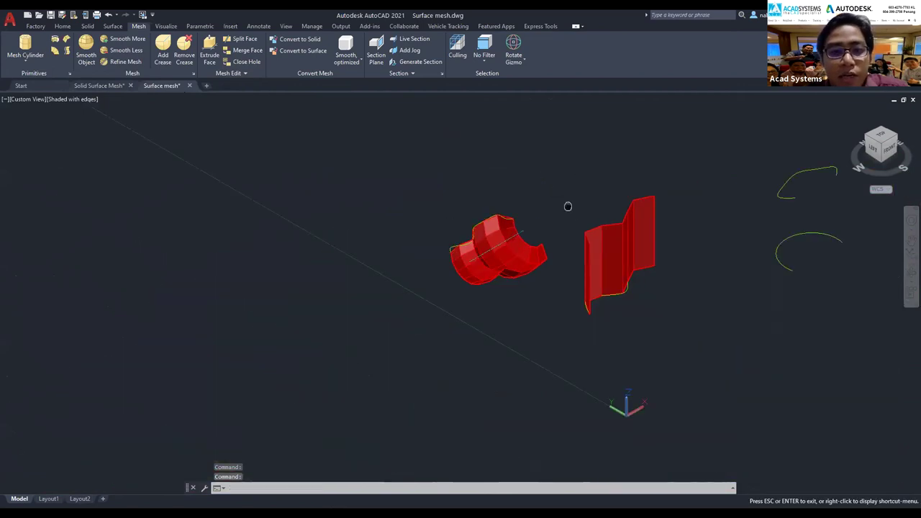
{"action": "middle_click_drag", "start_coordinate": [567, 206], "coordinate": [395, 206]}
{"action": "scroll", "coordinate": [466, 202], "scroll_direction": "up", "scroll_amount": 2}
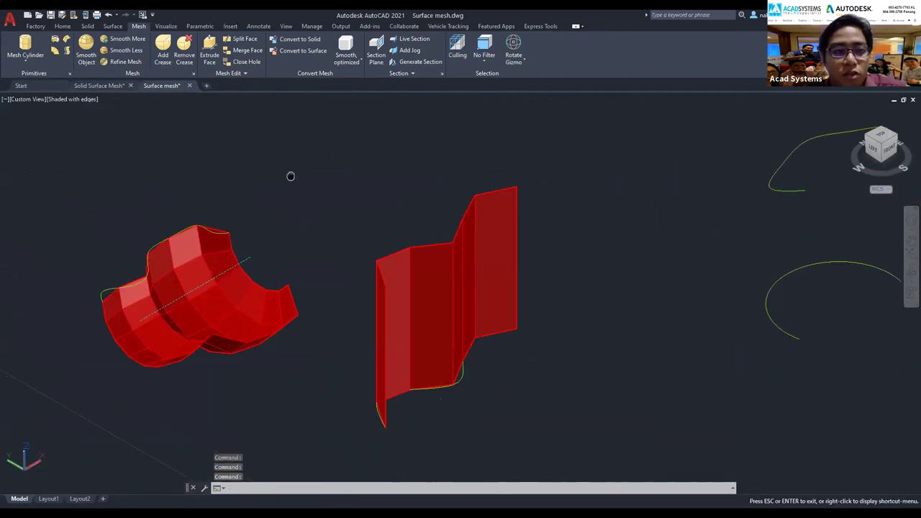
Step: Raise the revolved mesh's smoothness one level with Smooth More
{"action": "scroll", "coordinate": [387, 185], "scroll_direction": "up", "scroll_amount": 2}
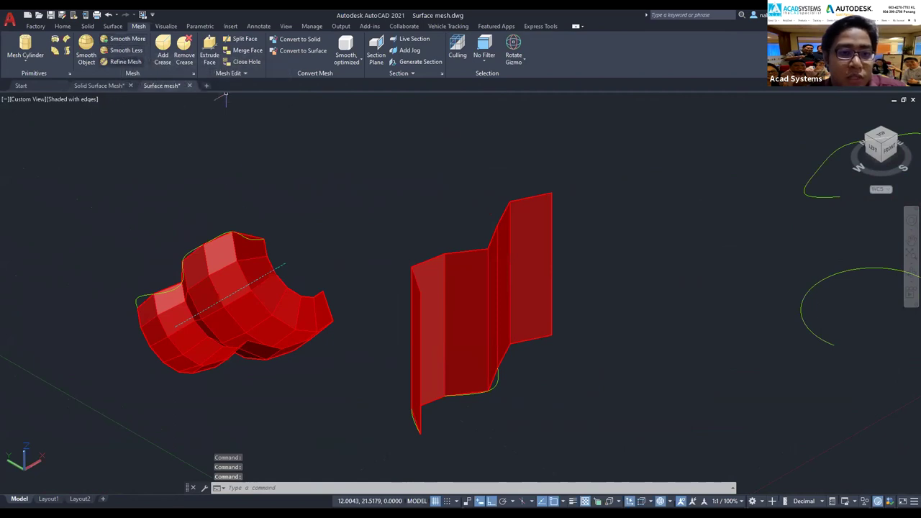
{"action": "left_click", "coordinate": [220, 262]}
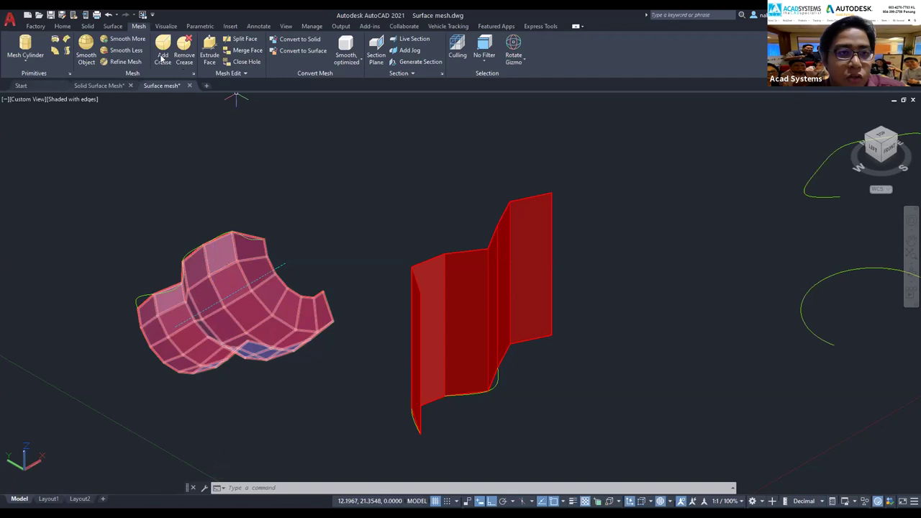
{"action": "left_click", "coordinate": [135, 42]}
{"action": "left_click", "coordinate": [226, 261]}
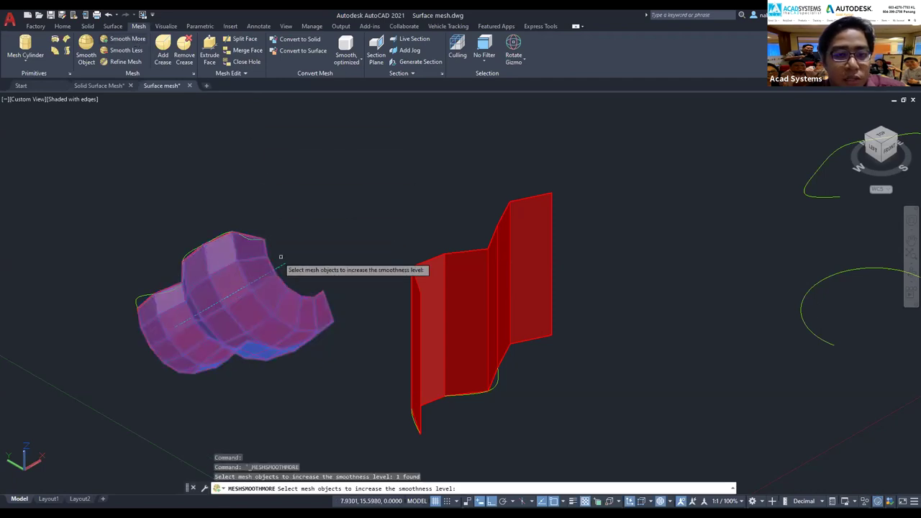
{"action": "key", "text": "Return"}
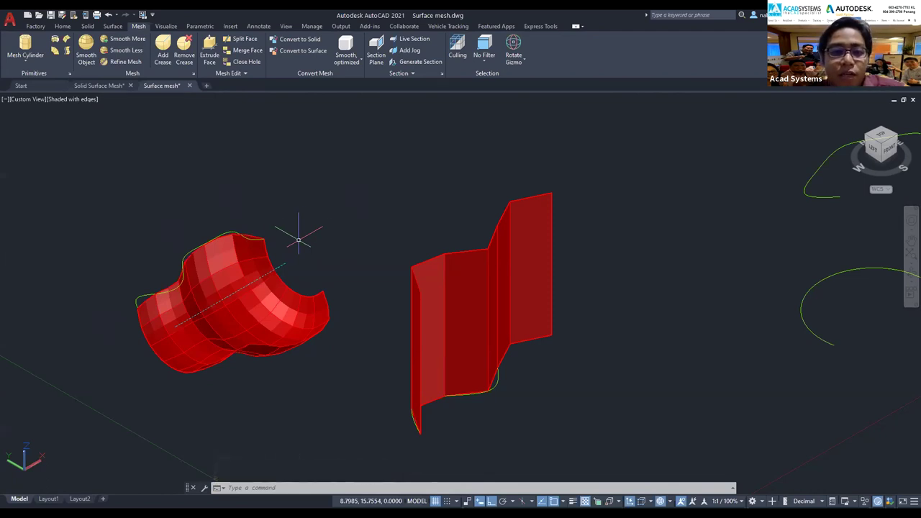
Step: Apply Smooth More to the revolved mesh once more and reselect it
{"action": "left_click", "coordinate": [122, 39]}
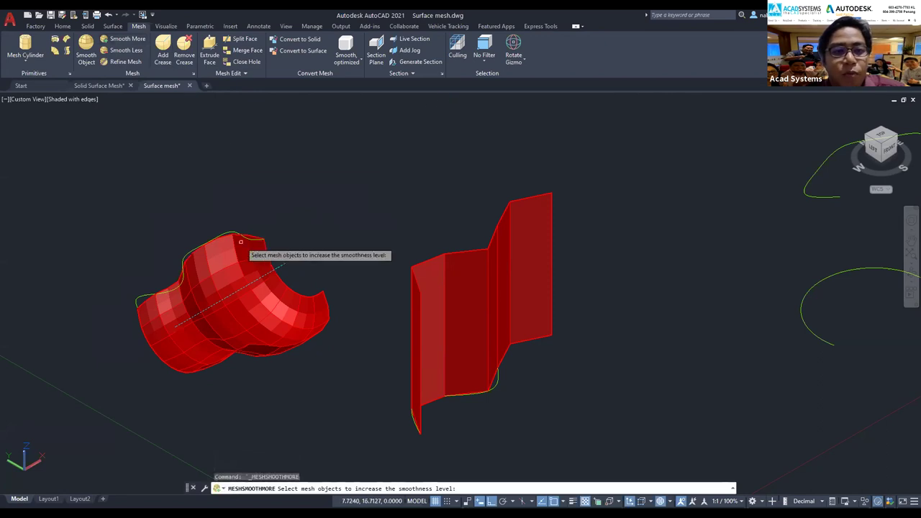
{"action": "left_click", "coordinate": [225, 276]}
{"action": "key", "text": "Return"}
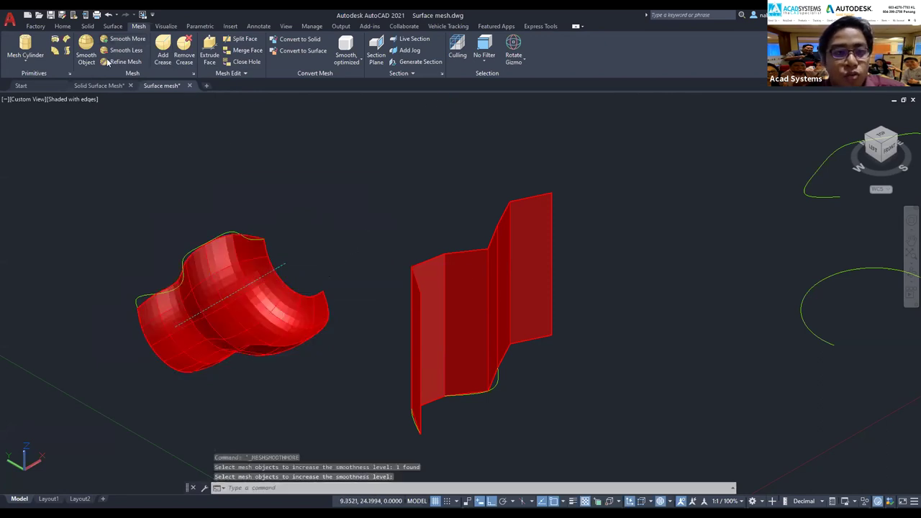
{"action": "left_click", "coordinate": [122, 39]}
{"action": "left_click", "coordinate": [192, 250]}
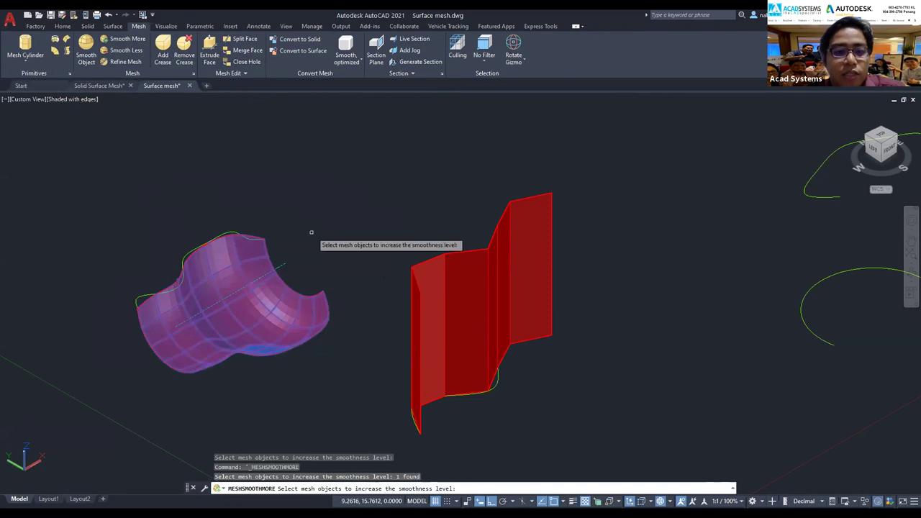
{"action": "key", "text": "Escape"}
{"action": "key", "text": "Escape"}
{"action": "left_click", "coordinate": [238, 267]}
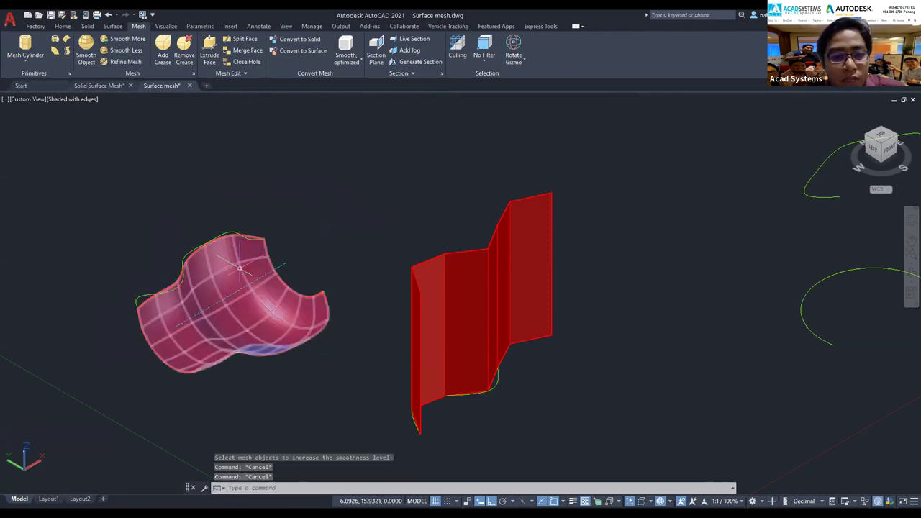
{"action": "right_click", "coordinate": [371, 226]}
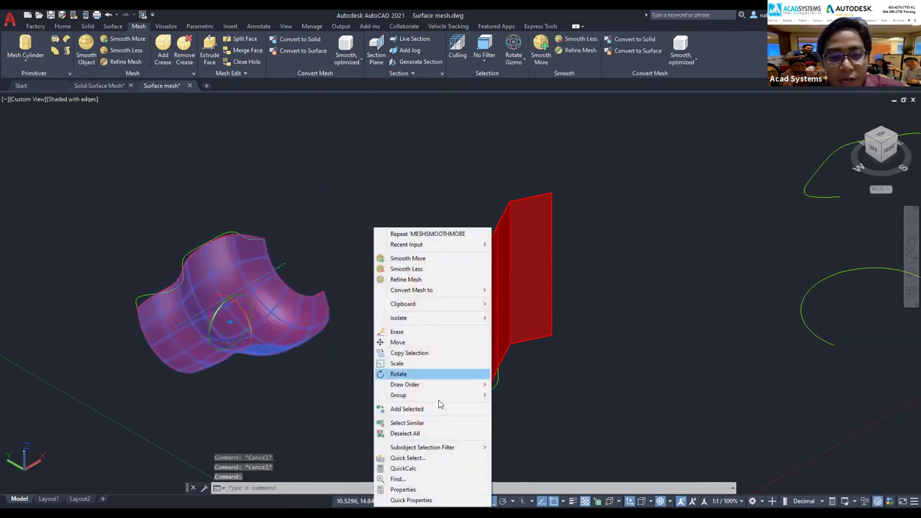
Step: Set the revolved mesh's Smoothness property to Level 4 in Properties
{"action": "left_click", "coordinate": [427, 489]}
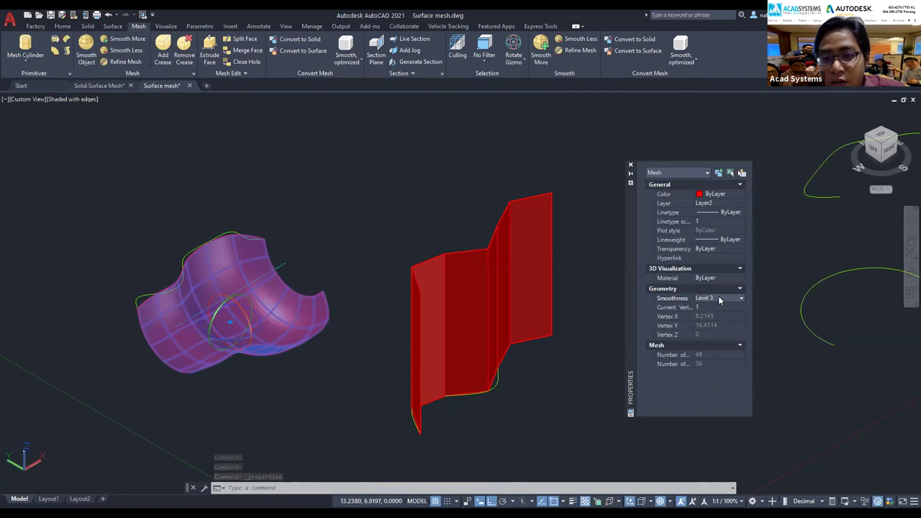
{"action": "left_click", "coordinate": [717, 298]}
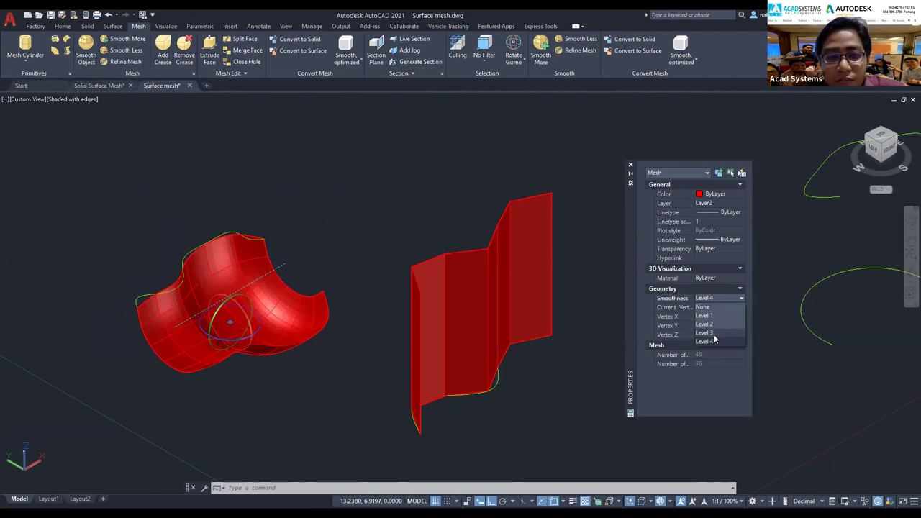
{"action": "key", "text": "Escape"}
{"action": "key", "text": "Escape"}
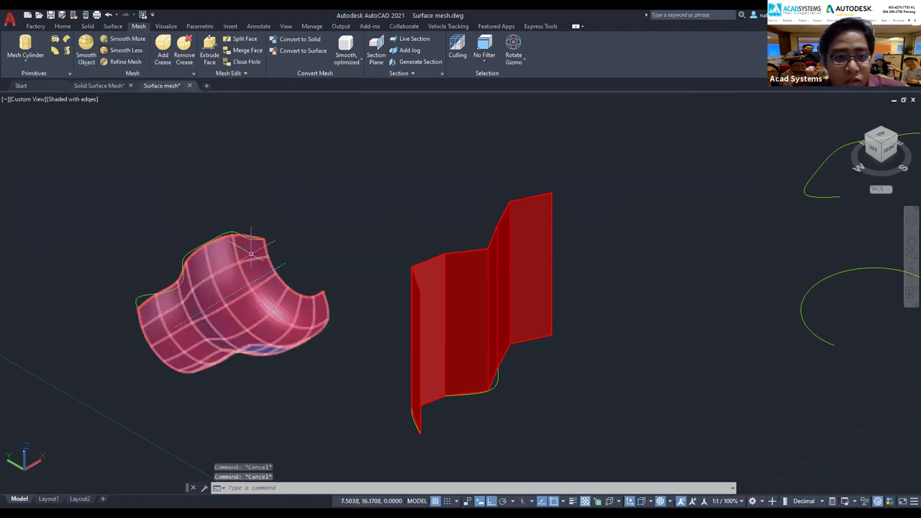
{"action": "scroll", "coordinate": [285, 265], "scroll_direction": "up", "scroll_amount": 3}
{"action": "scroll", "coordinate": [288, 255], "scroll_direction": "down", "scroll_amount": 3}
{"action": "scroll", "coordinate": [288, 254], "scroll_direction": "up", "scroll_amount": 1}
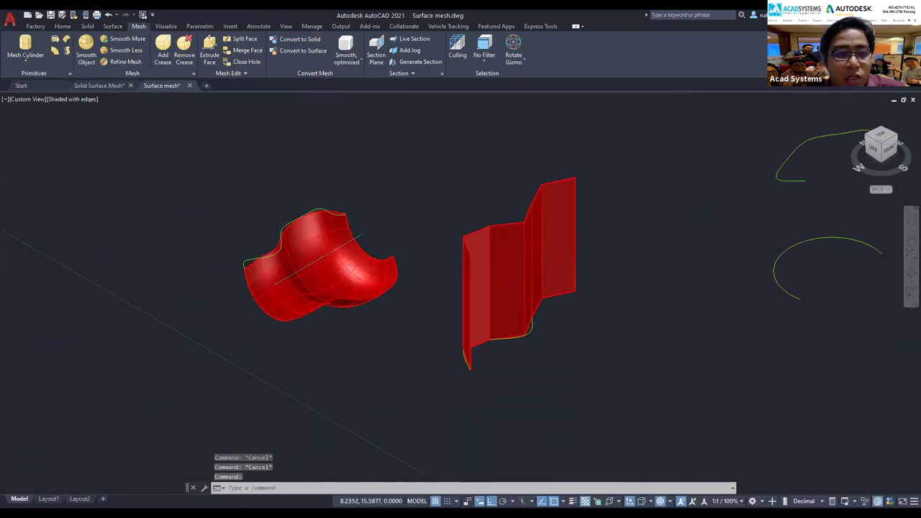
{"action": "scroll", "coordinate": [302, 255], "scroll_direction": "up", "scroll_amount": 2}
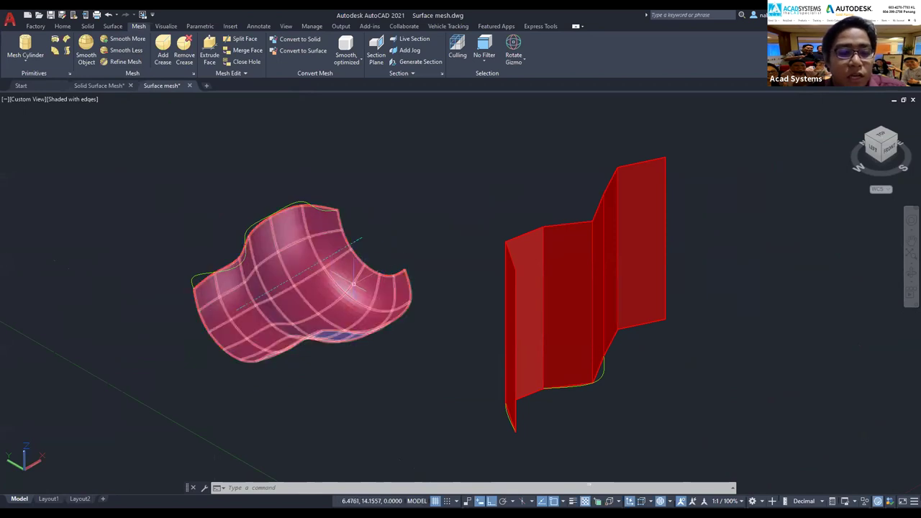
{"action": "scroll", "coordinate": [411, 253], "scroll_direction": "up", "scroll_amount": 1}
{"action": "scroll", "coordinate": [319, 263], "scroll_direction": "up", "scroll_amount": 2}
{"action": "scroll", "coordinate": [256, 333], "scroll_direction": "up", "scroll_amount": 1}
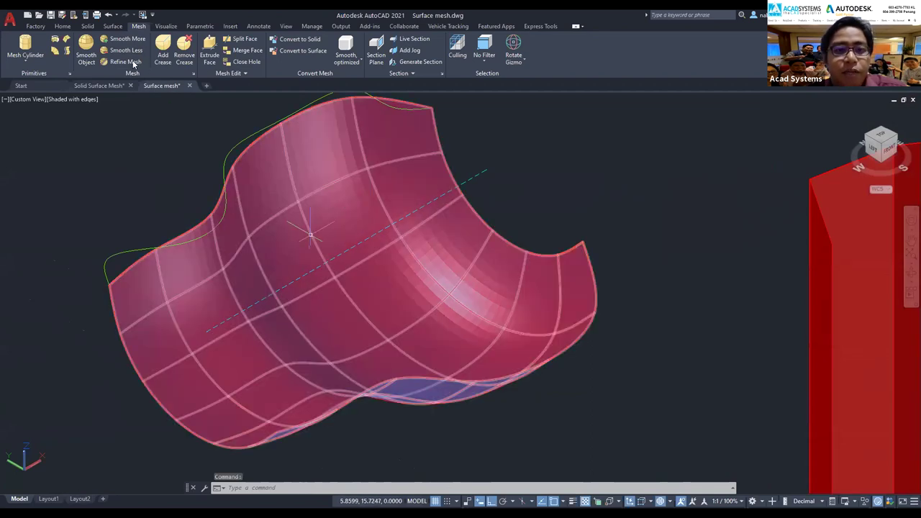
{"action": "scroll", "coordinate": [552, 129], "scroll_direction": "down", "scroll_amount": 2}
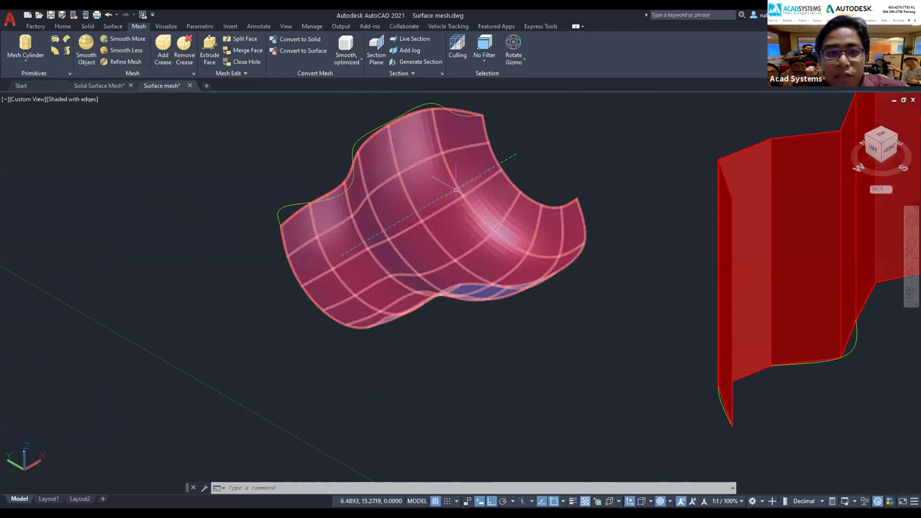
Step: Refine the revolved mesh, zoom in, then undo the zooms and the refinement
{"action": "left_click", "coordinate": [118, 62]}
{"action": "left_click", "coordinate": [427, 166]}
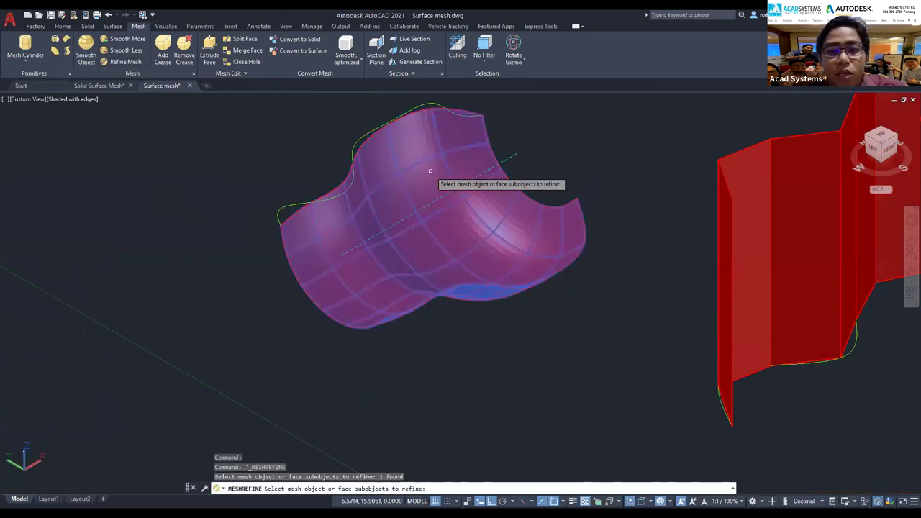
{"action": "key", "text": "Return"}
{"action": "scroll", "coordinate": [435, 189], "scroll_direction": "up", "scroll_amount": 2}
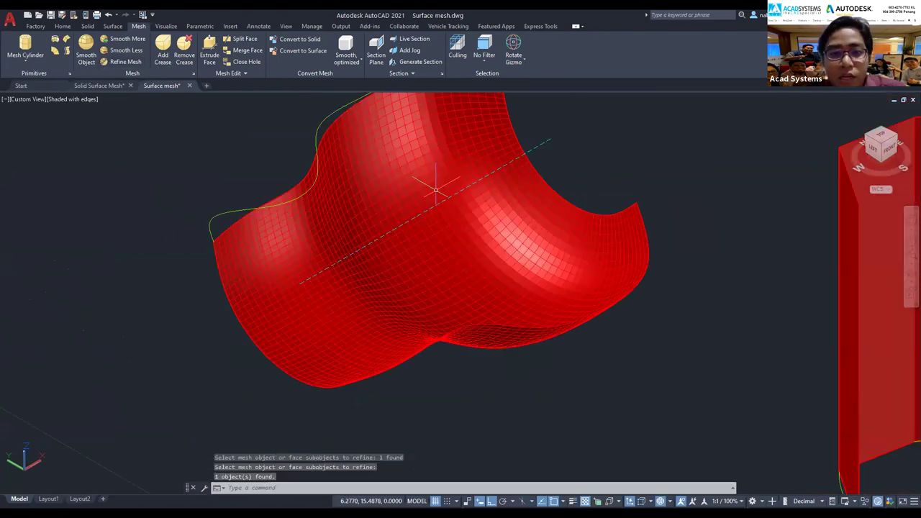
{"action": "scroll", "coordinate": [424, 187], "scroll_direction": "up", "scroll_amount": 1}
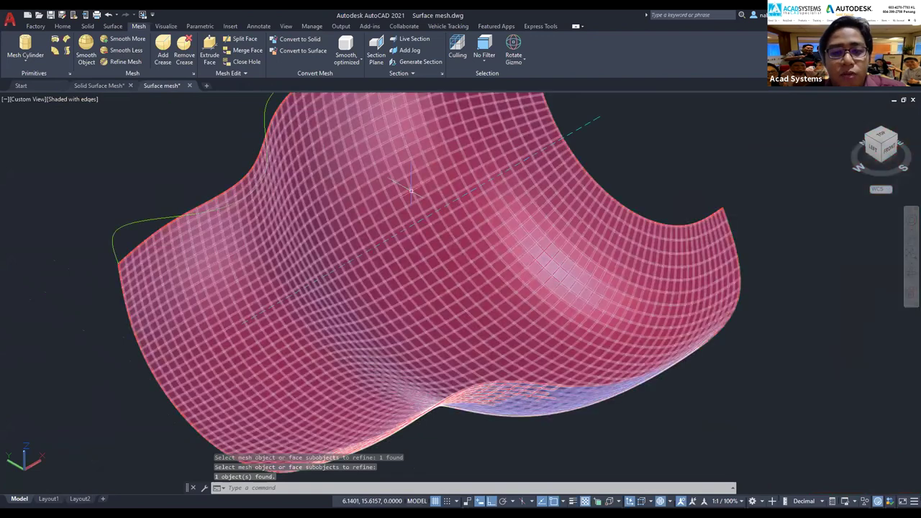
{"action": "scroll", "coordinate": [411, 191], "scroll_direction": "down", "scroll_amount": 2}
{"action": "scroll", "coordinate": [355, 197], "scroll_direction": "up", "scroll_amount": 2}
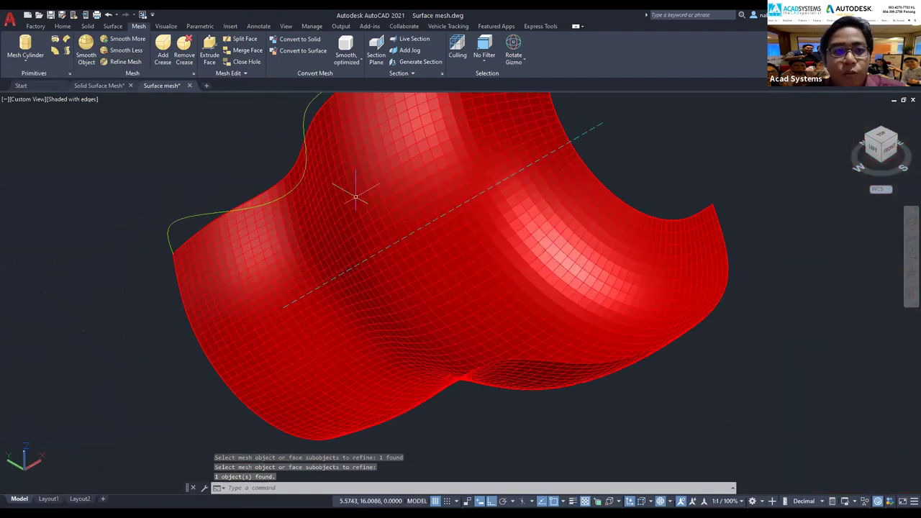
{"action": "scroll", "coordinate": [355, 196], "scroll_direction": "up", "scroll_amount": 1}
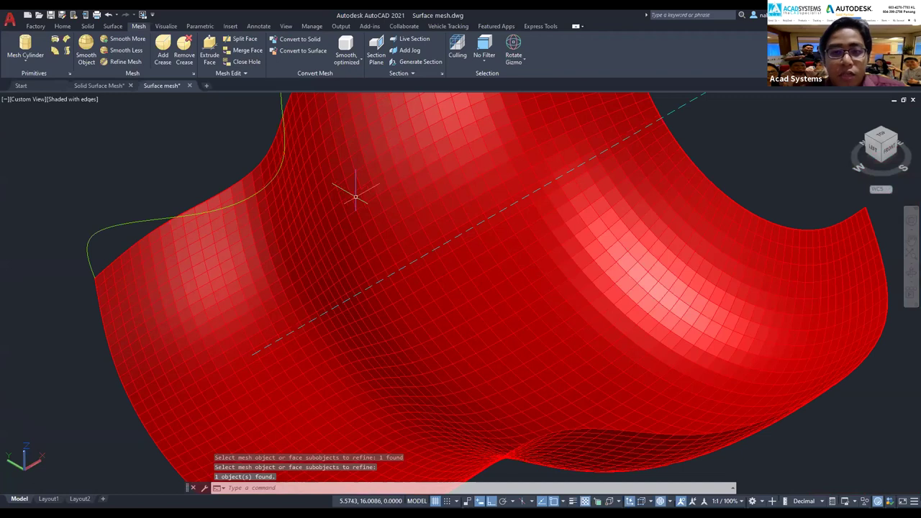
{"action": "key", "text": "ctrl+z"}
{"action": "key", "text": "ctrl+z"}
{"action": "key", "text": "ctrl+z"}
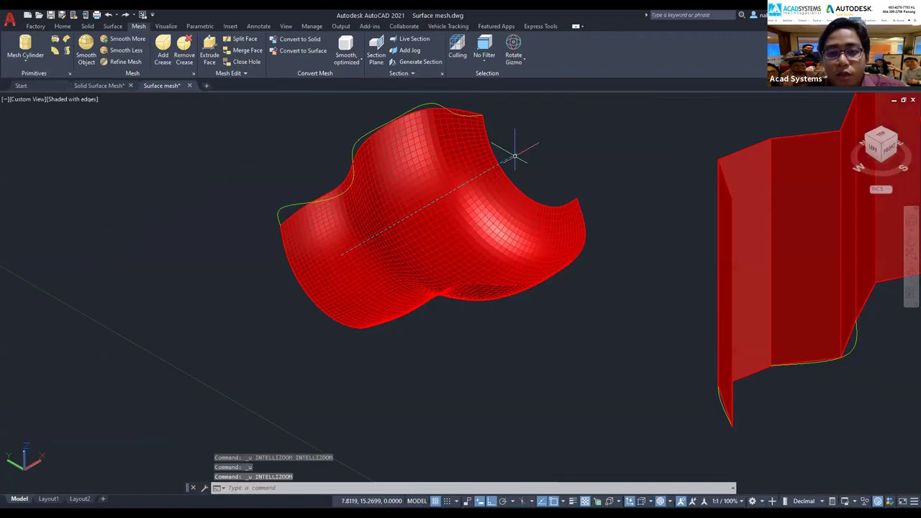
Step: Show the mesh's Properties with the Smoothness level list expanded
{"action": "left_click", "coordinate": [579, 213]}
{"action": "right_click", "coordinate": [543, 156]}
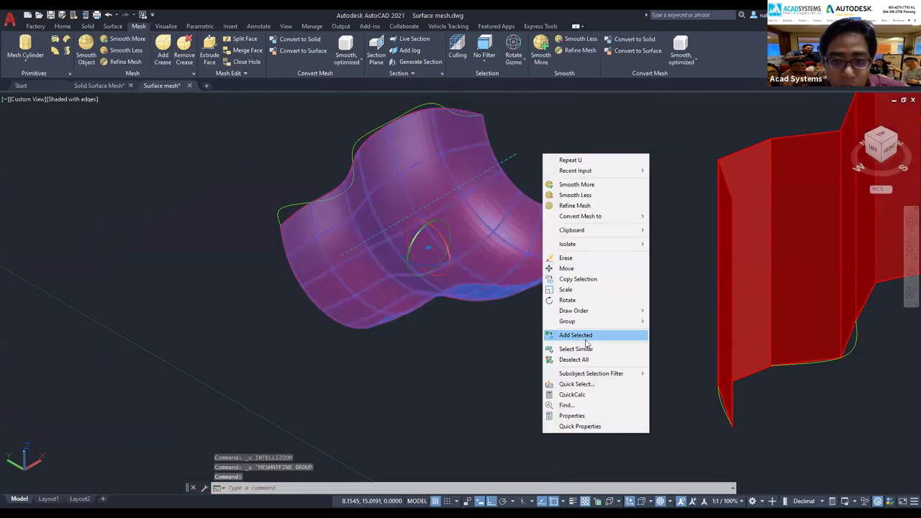
{"action": "key", "text": "ctrl+1"}
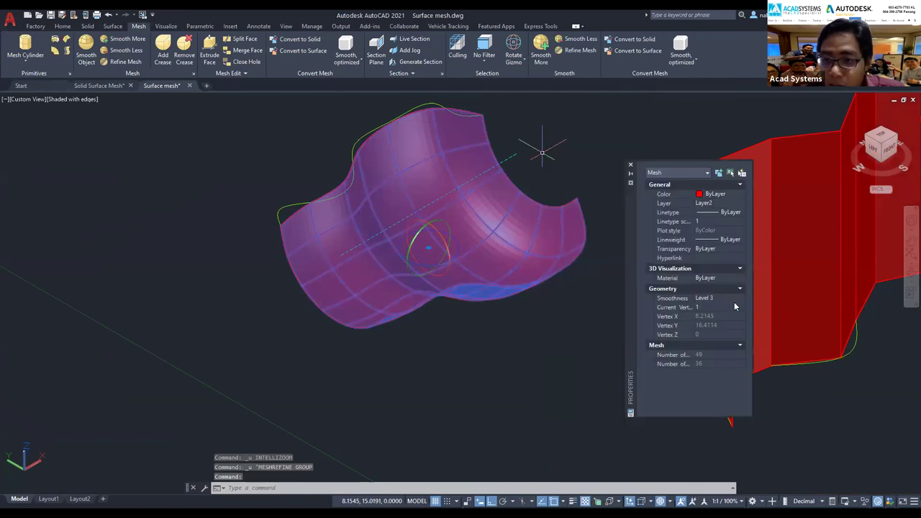
{"action": "left_click", "coordinate": [718, 298]}
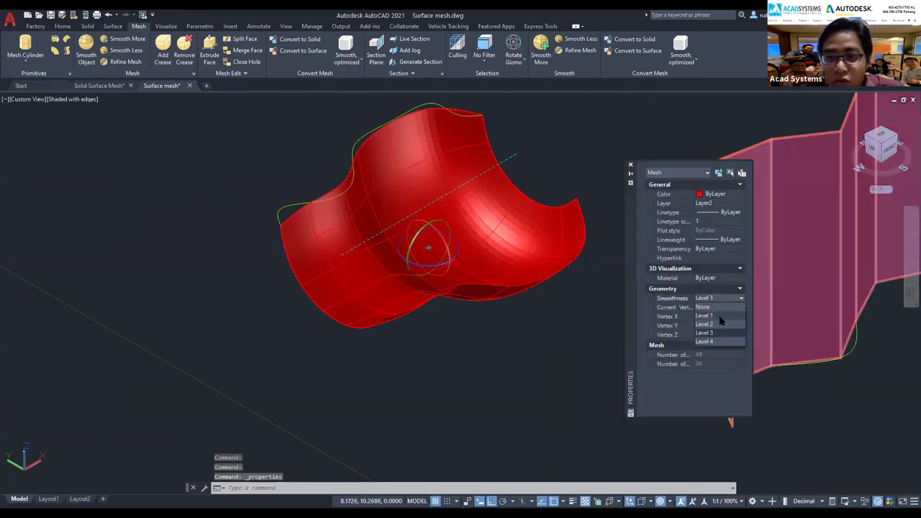
Step: Set the mesh's smoothness to None and refine it into smaller faces
{"action": "left_click", "coordinate": [630, 164]}
{"action": "key", "text": "Escape"}
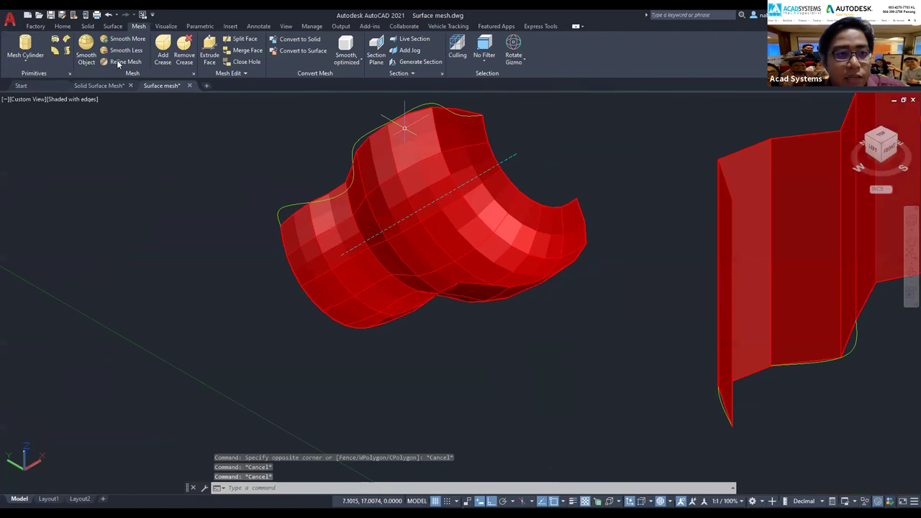
{"action": "left_click", "coordinate": [121, 61]}
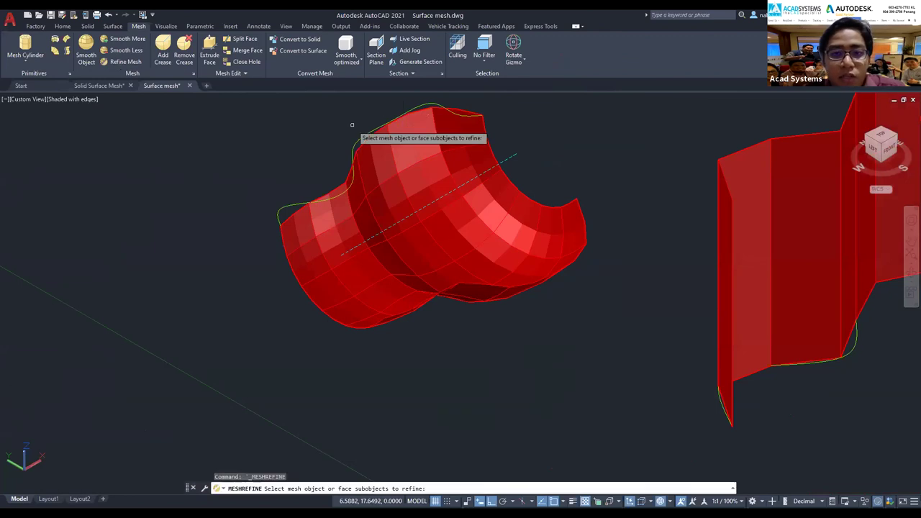
{"action": "left_click", "coordinate": [403, 165]}
{"action": "key", "text": "Return"}
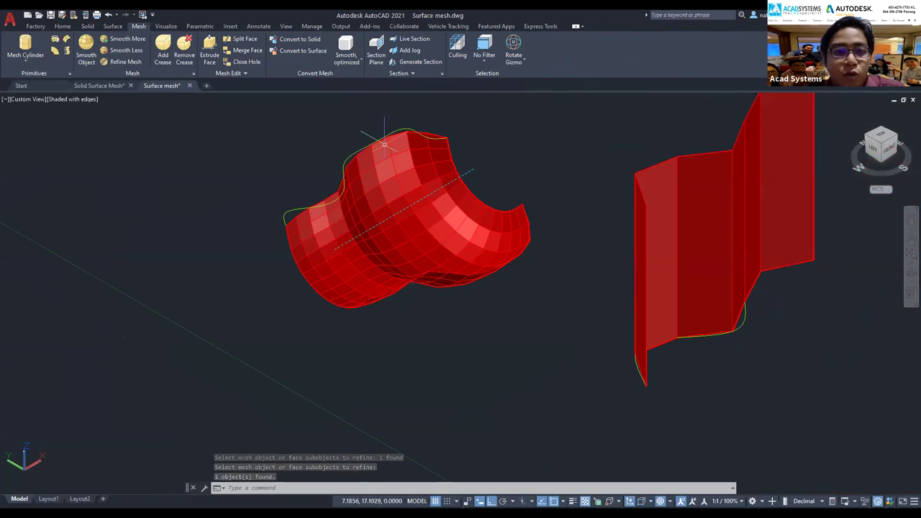
Step: Pan the models left and select the mesh object
{"action": "middle_click_drag", "start_coordinate": [498, 184], "coordinate": [469, 182]}
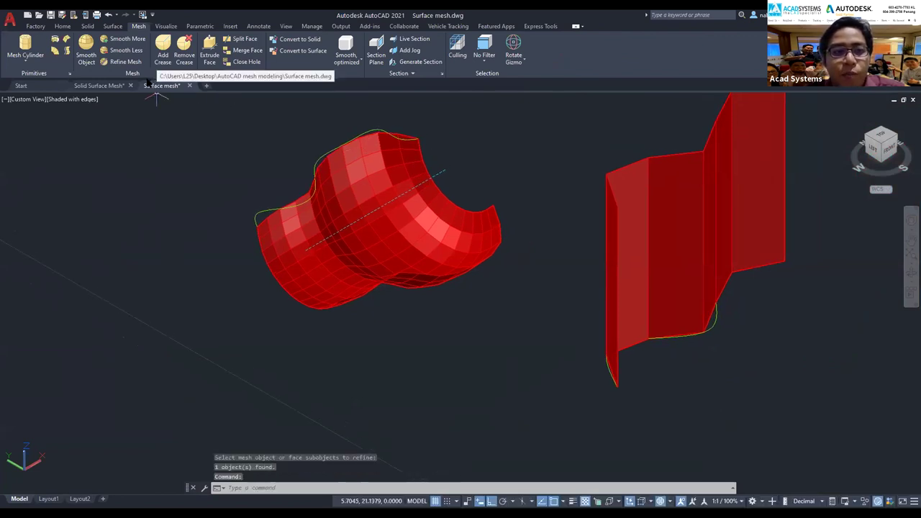
{"action": "left_click", "coordinate": [384, 132]}
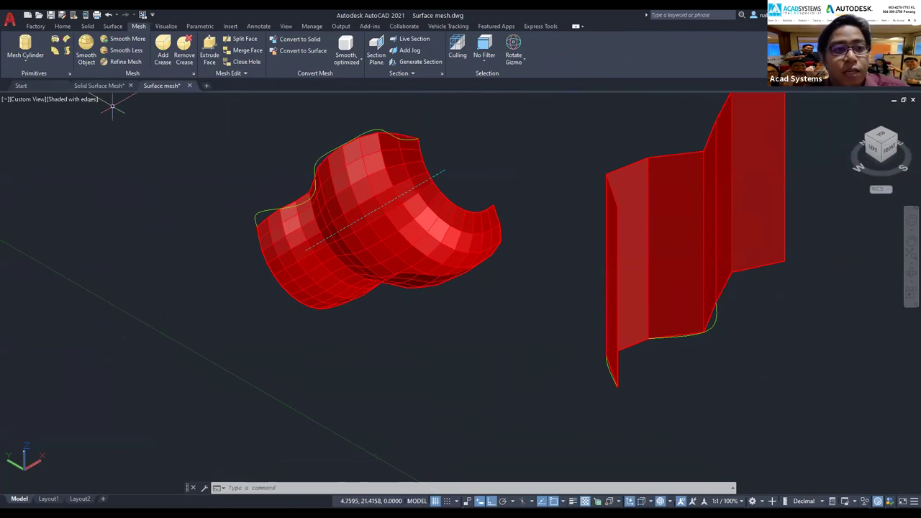
{"action": "left_click", "coordinate": [22, 66]}
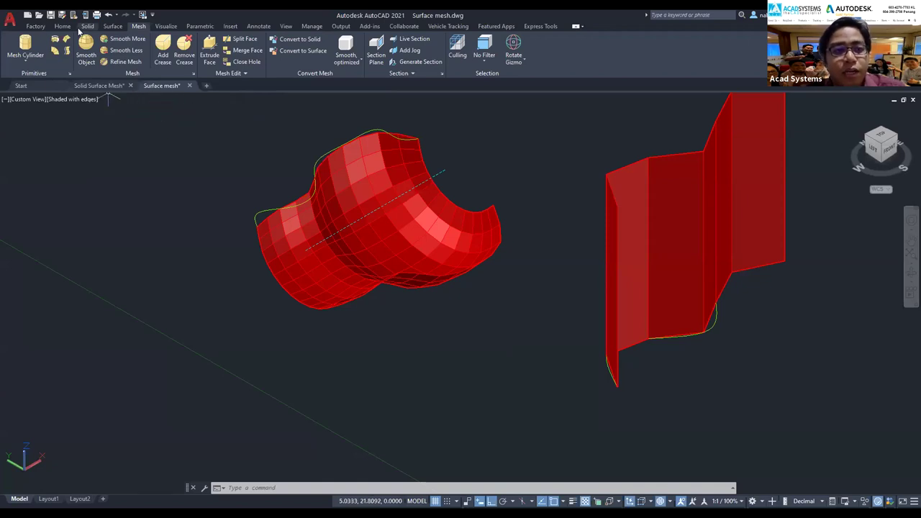
Step: Draw a box solid in empty space using the Solid tab's Box tool
{"action": "left_click", "coordinate": [87, 26]}
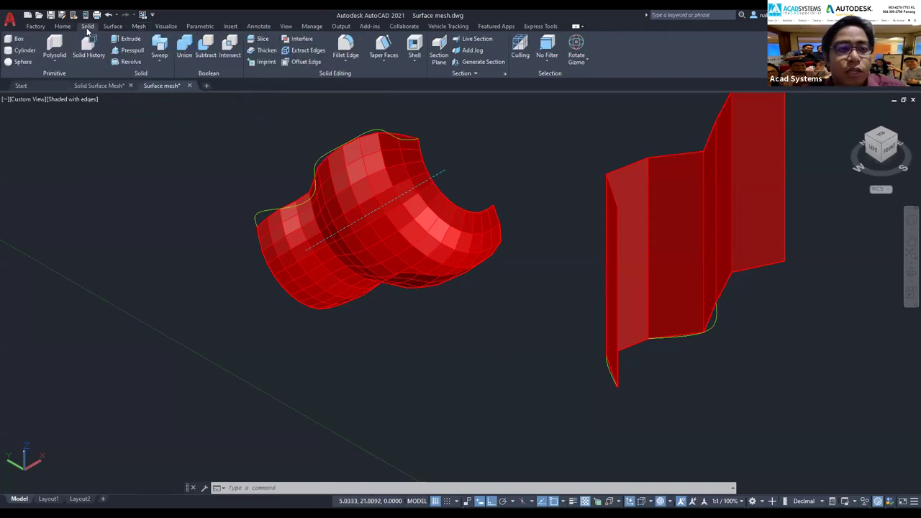
{"action": "left_click", "coordinate": [137, 27]}
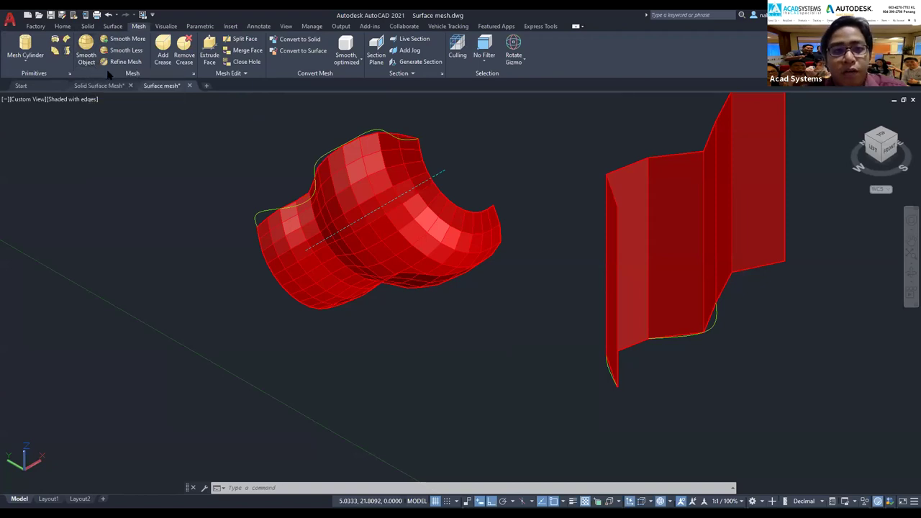
{"action": "left_click", "coordinate": [88, 27]}
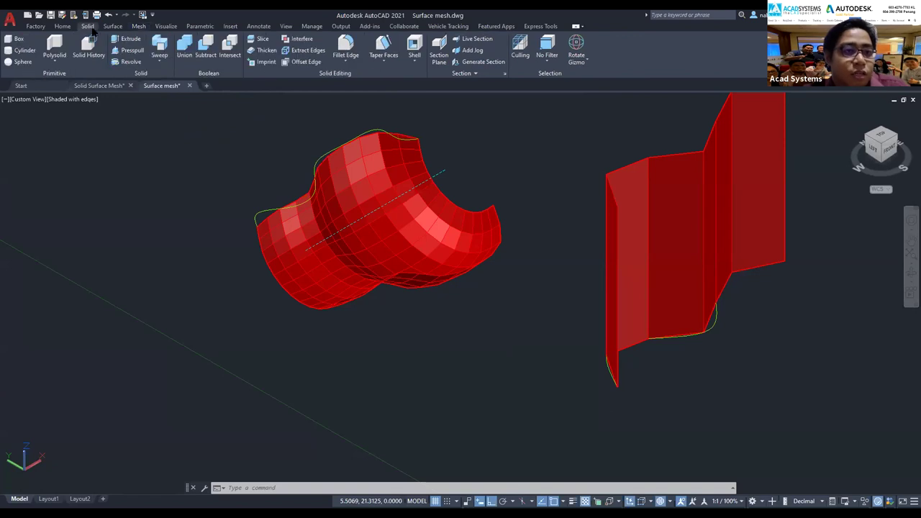
{"action": "mouse_move", "coordinate": [122, 116]}
{"action": "middle_mouse_down"}
{"action": "mouse_move", "coordinate": [193, 234]}
{"action": "mouse_move", "coordinate": [333, 347]}
{"action": "mouse_move", "coordinate": [317, 305]}
{"action": "middle_mouse_up"}
{"action": "left_click", "coordinate": [19, 38]}
{"action": "left_click", "coordinate": [267, 219]}
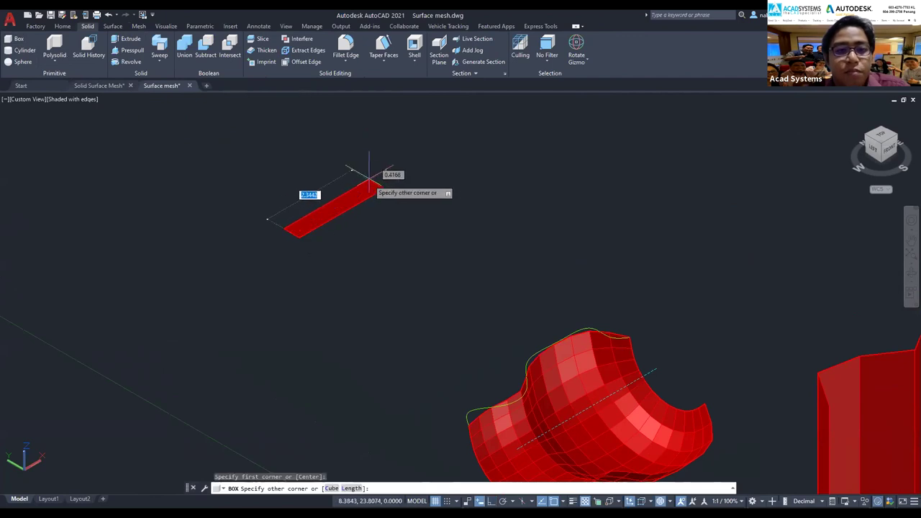
{"action": "left_click", "coordinate": [278, 118]}
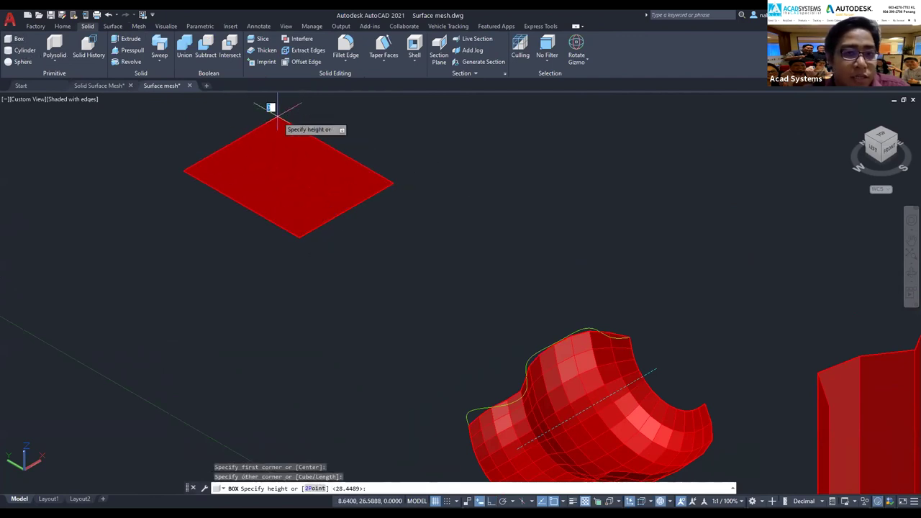
{"action": "left_click", "coordinate": [271, 107]}
Step: Draw a cylinder centred on the box's edge
{"action": "left_click", "coordinate": [24, 50]}
{"action": "left_click", "coordinate": [394, 193]}
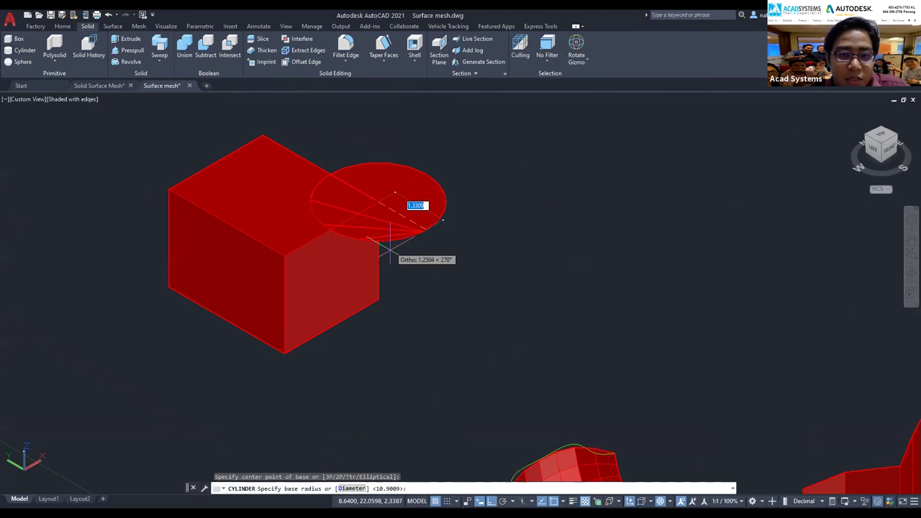
{"action": "left_click", "coordinate": [392, 232]}
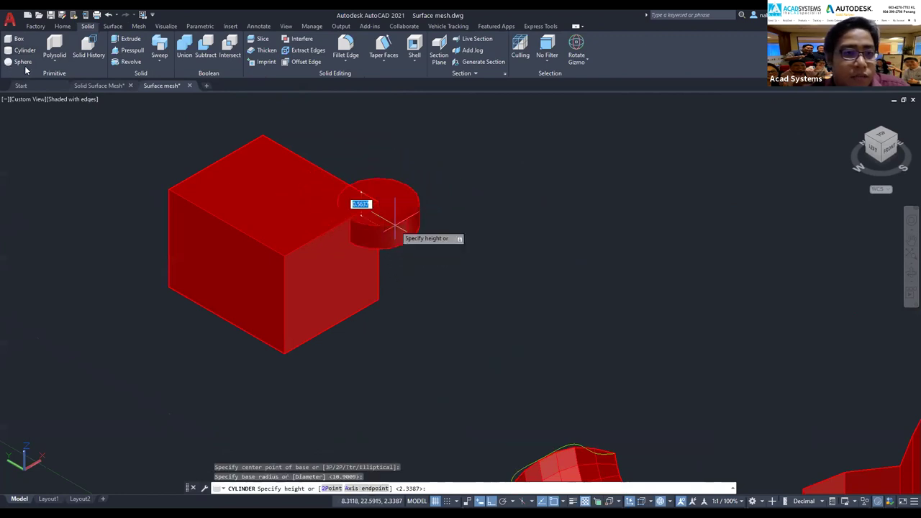
{"action": "left_click", "coordinate": [396, 281]}
Step: Draw a sphere centred near the box's left corner
{"action": "left_click", "coordinate": [23, 61]}
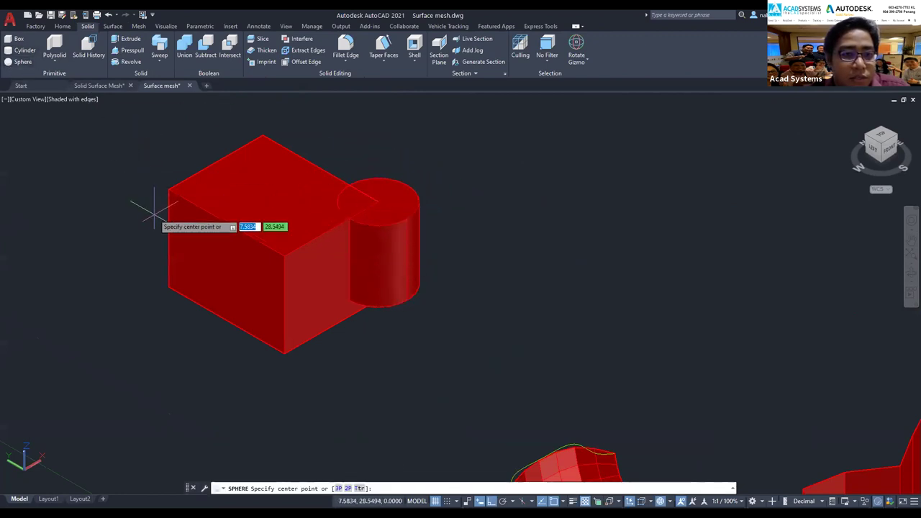
{"action": "left_click", "coordinate": [168, 188]}
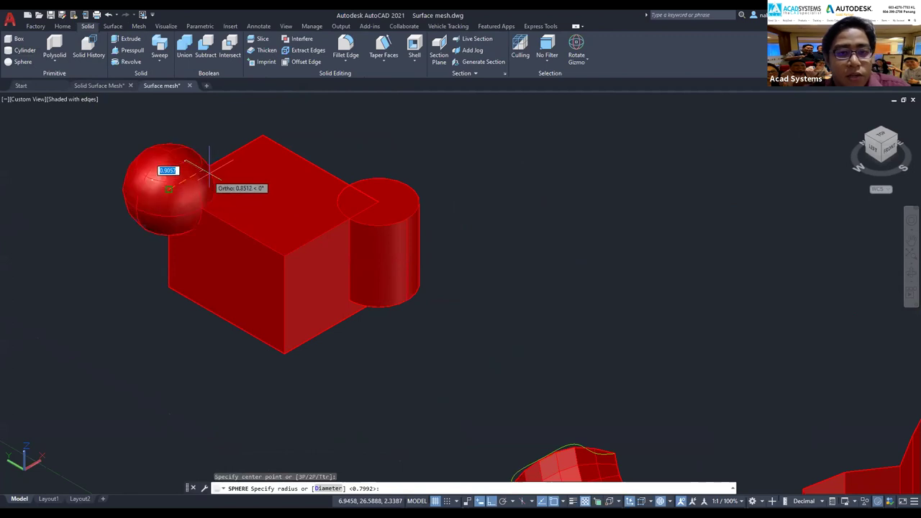
{"action": "left_click", "coordinate": [207, 170]}
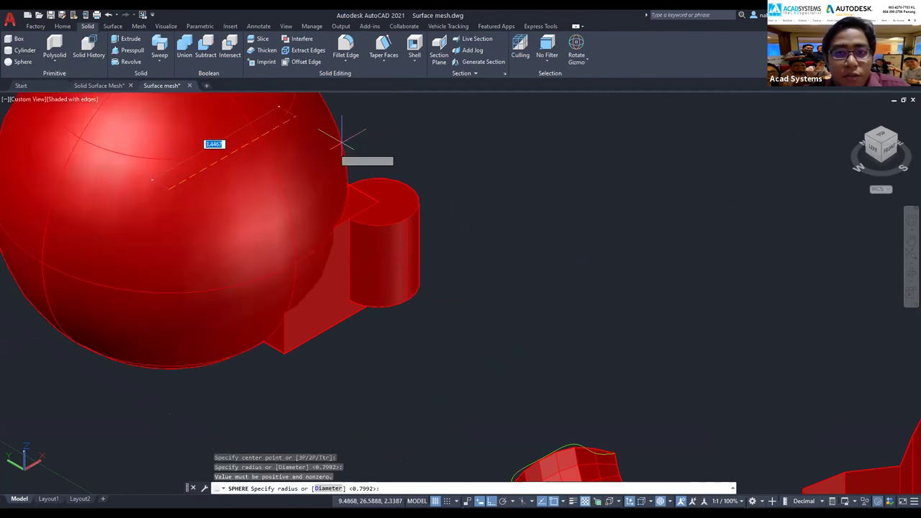
{"action": "left_click", "coordinate": [365, 129]}
{"action": "scroll", "coordinate": [365, 129], "scroll_direction": "down", "scroll_amount": 3}
{"action": "scroll", "coordinate": [323, 140], "scroll_direction": "down", "scroll_amount": 1}
{"action": "scroll", "coordinate": [319, 154], "scroll_direction": "down", "scroll_amount": 1}
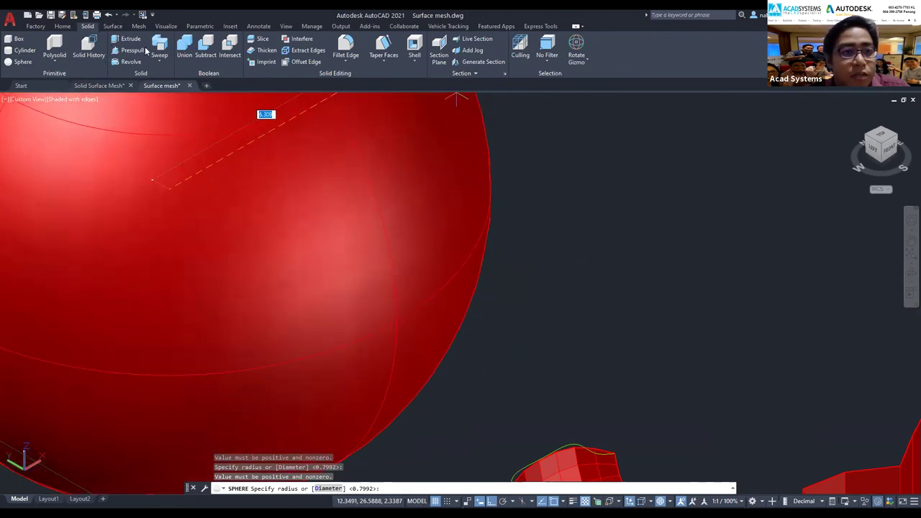
{"action": "key", "text": "Escape"}
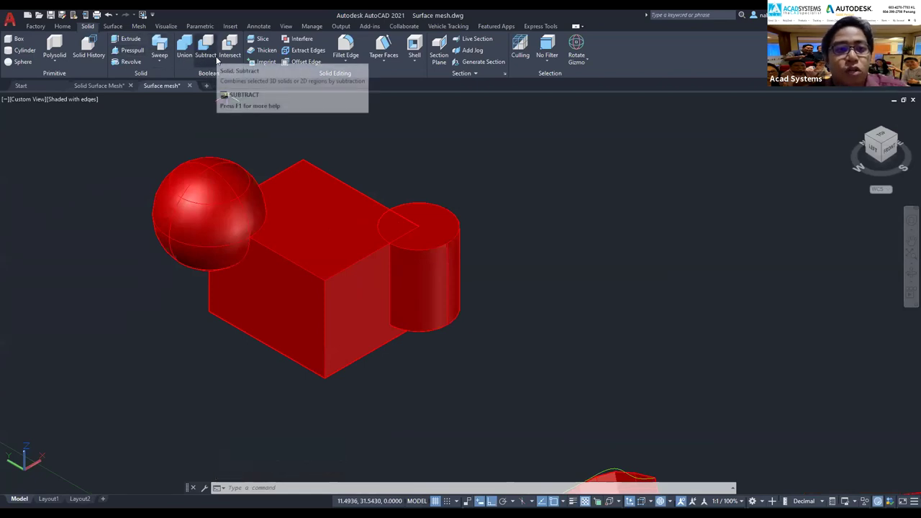
Step: Subtract the cylinder from the box
{"action": "left_click", "coordinate": [212, 58]}
{"action": "left_click", "coordinate": [346, 216]}
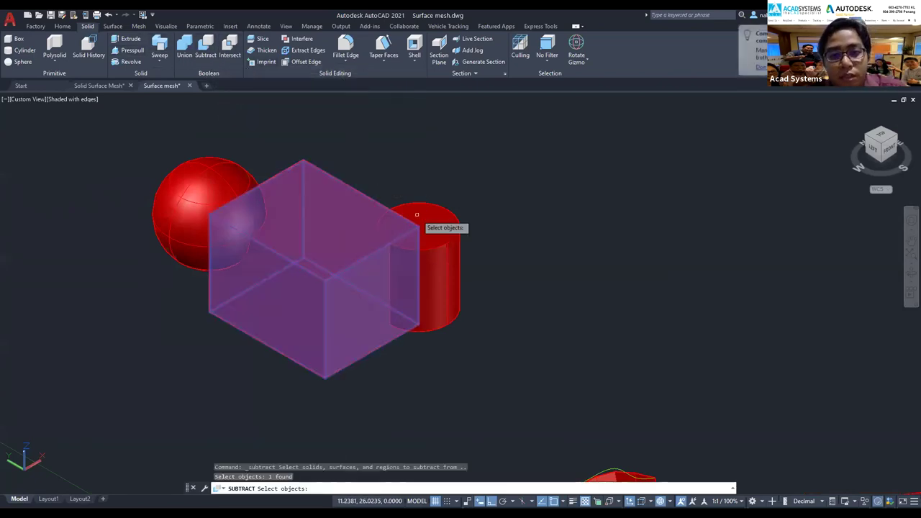
{"action": "key", "text": "Return"}
{"action": "left_click", "coordinate": [453, 223]}
{"action": "key", "text": "Return"}
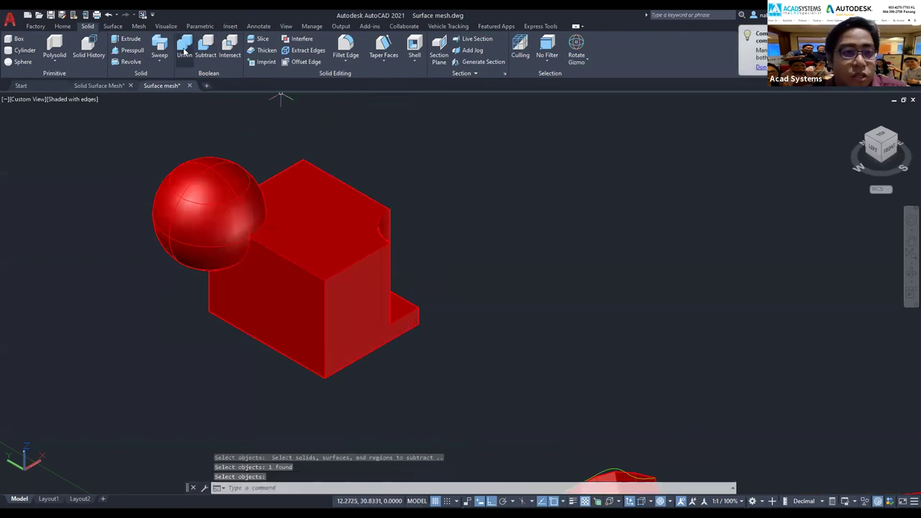
Step: Union the sphere and box into one solid
{"action": "left_click", "coordinate": [184, 54]}
{"action": "left_click", "coordinate": [226, 191]}
{"action": "left_click", "coordinate": [328, 197]}
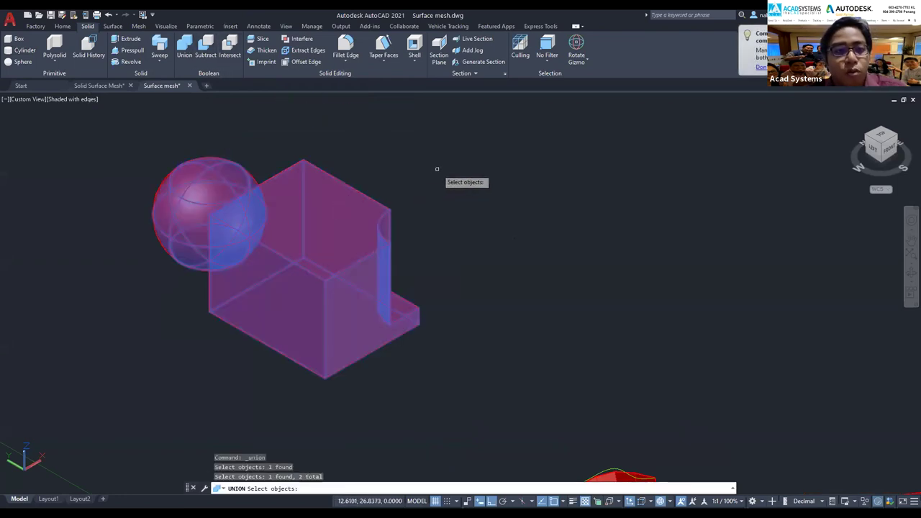
{"action": "key", "text": "Return"}
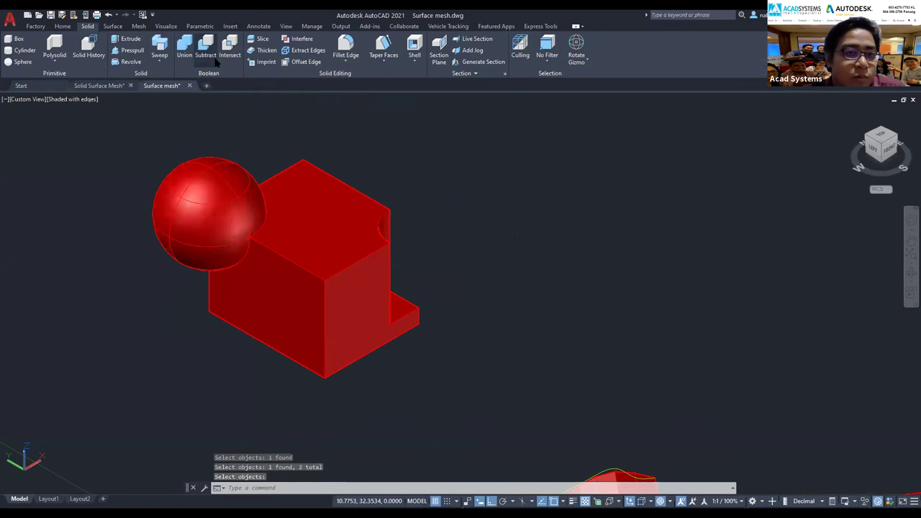
Step: Convert the sphere-and-box solid to a smooth mesh with Smooth Object, choosing Create mesh
{"action": "left_click", "coordinate": [121, 28]}
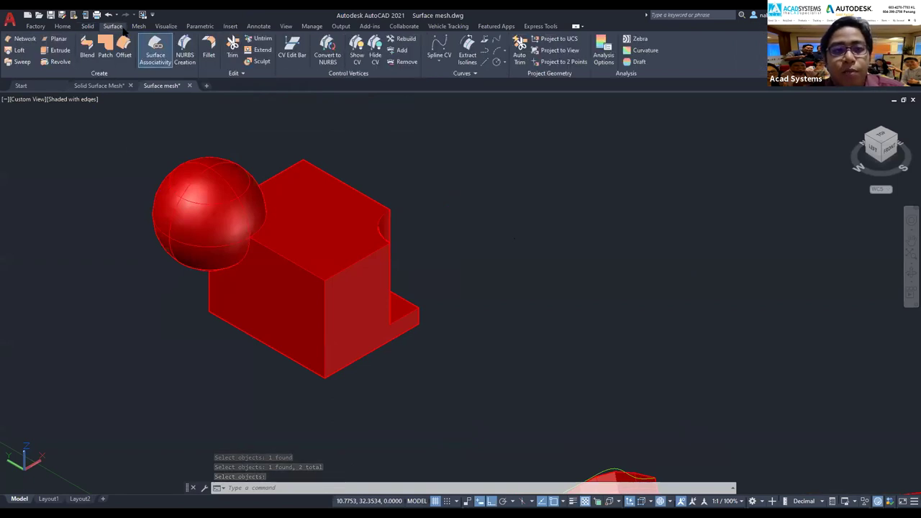
{"action": "left_click", "coordinate": [138, 26]}
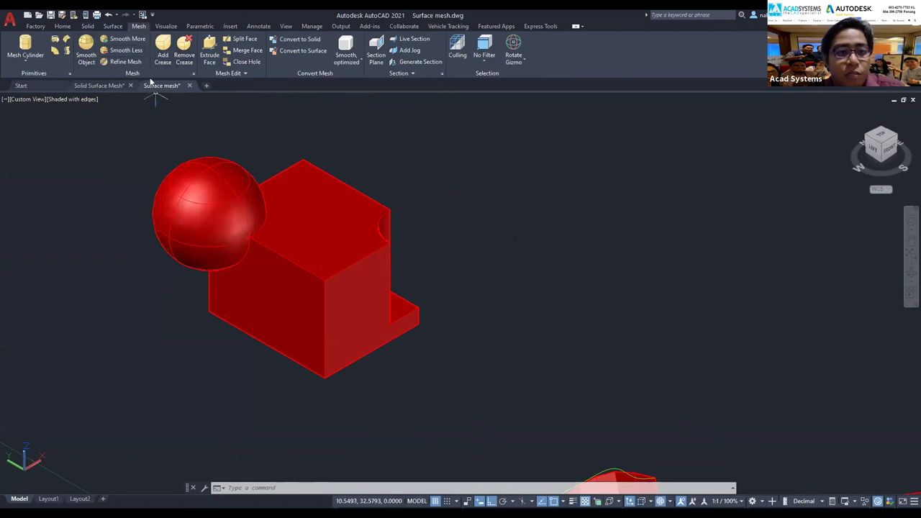
{"action": "left_click", "coordinate": [86, 49]}
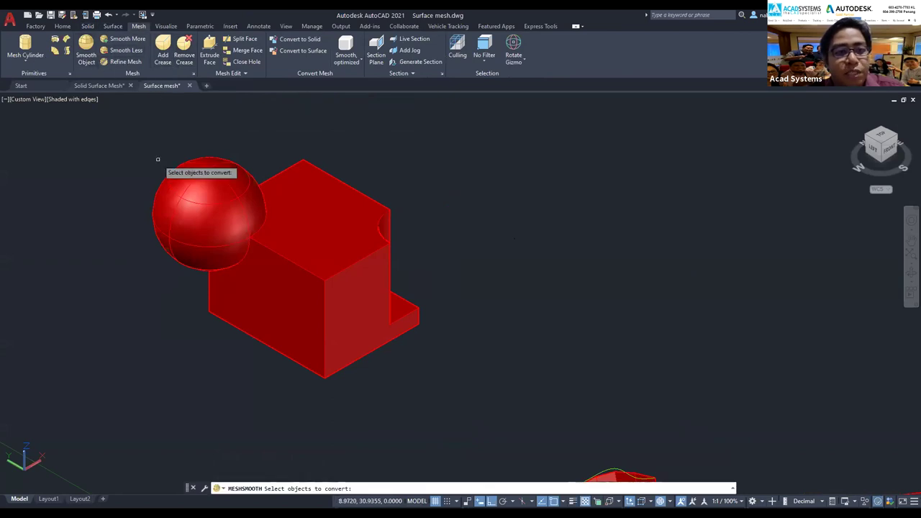
{"action": "left_click", "coordinate": [332, 210]}
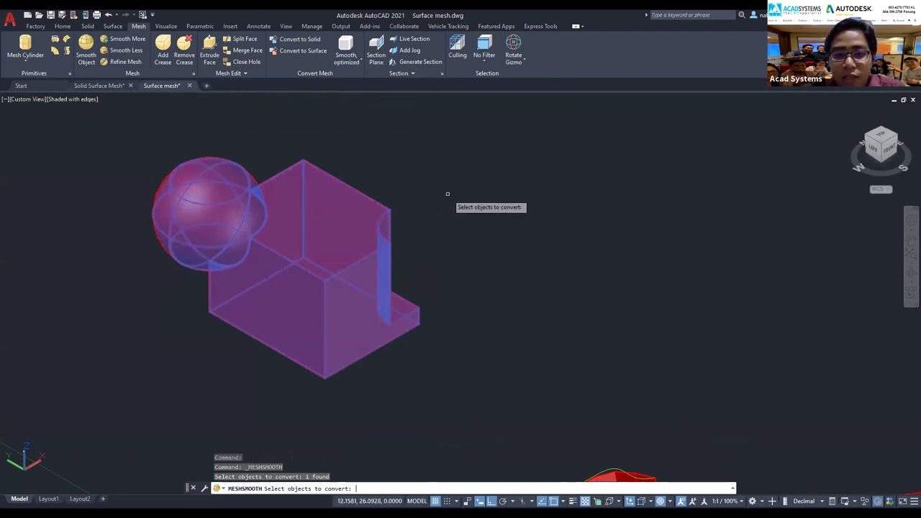
{"action": "key", "text": "Return"}
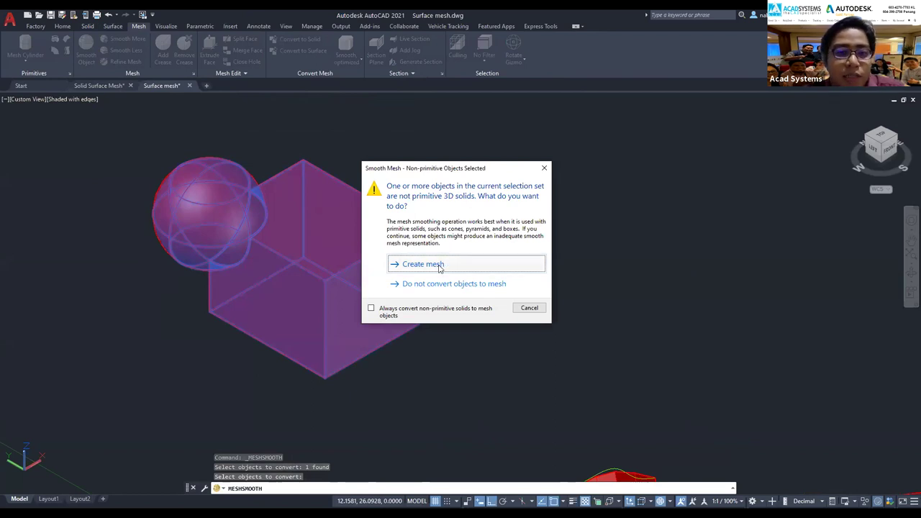
{"action": "left_click", "coordinate": [394, 264]}
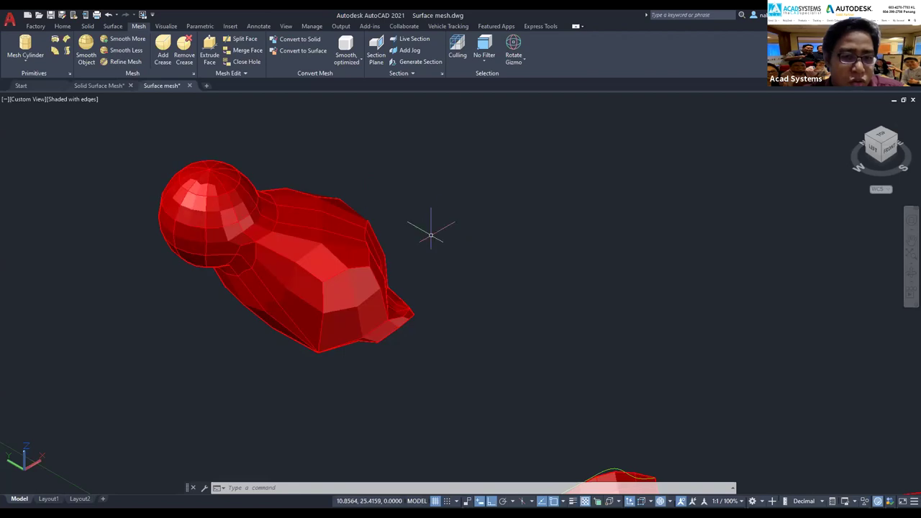
{"action": "left_click", "coordinate": [333, 246]}
{"action": "key", "text": "Return"}
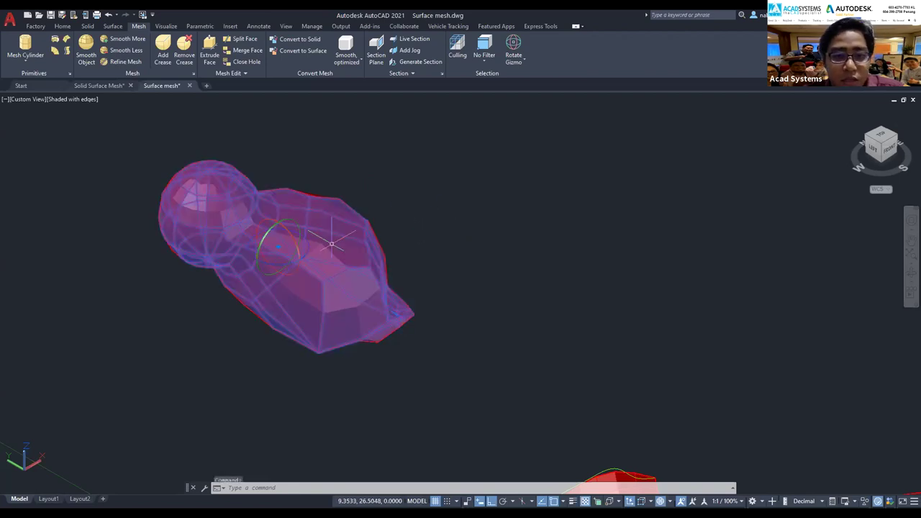
Step: Set the sphere-and-box mesh's Smoothness to None in Properties
{"action": "right_click", "coordinate": [405, 464]}
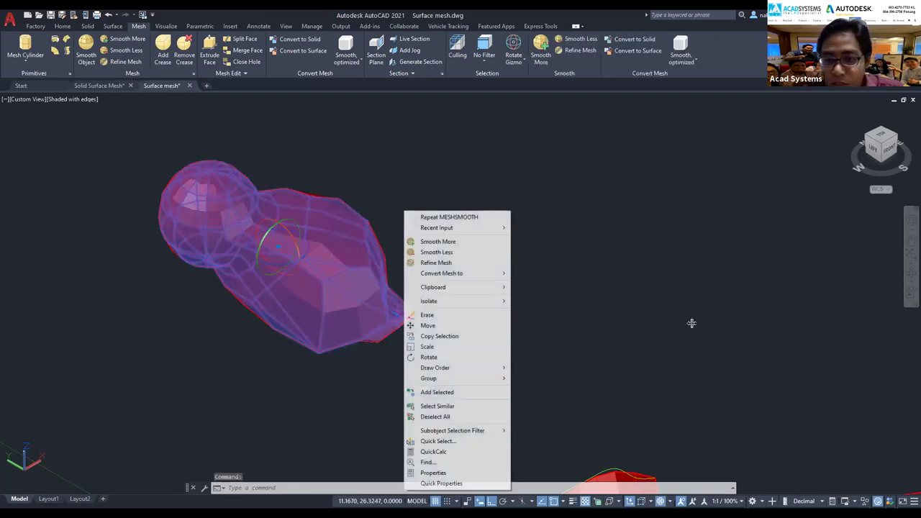
{"action": "key", "text": "ctrl+1"}
{"action": "left_click", "coordinate": [716, 298]}
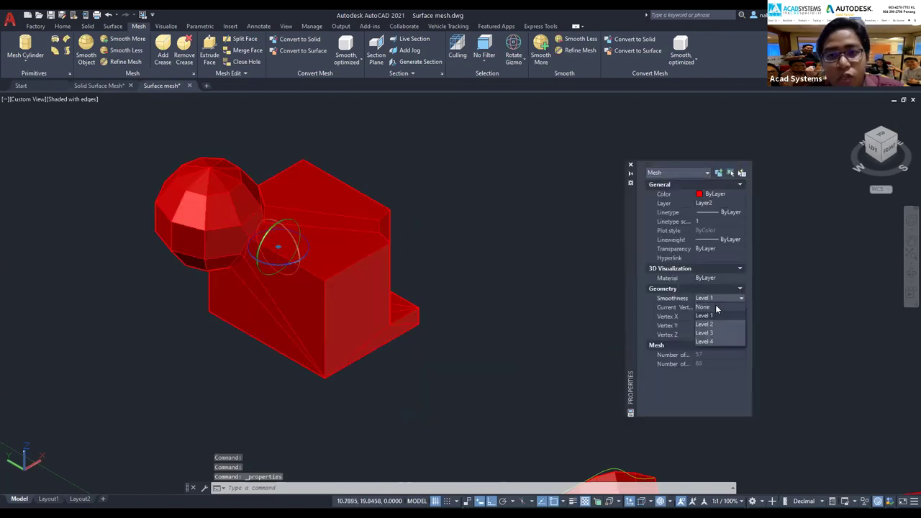
{"action": "left_click", "coordinate": [631, 165]}
{"action": "key", "text": "Escape"}
{"action": "key", "text": "Escape"}
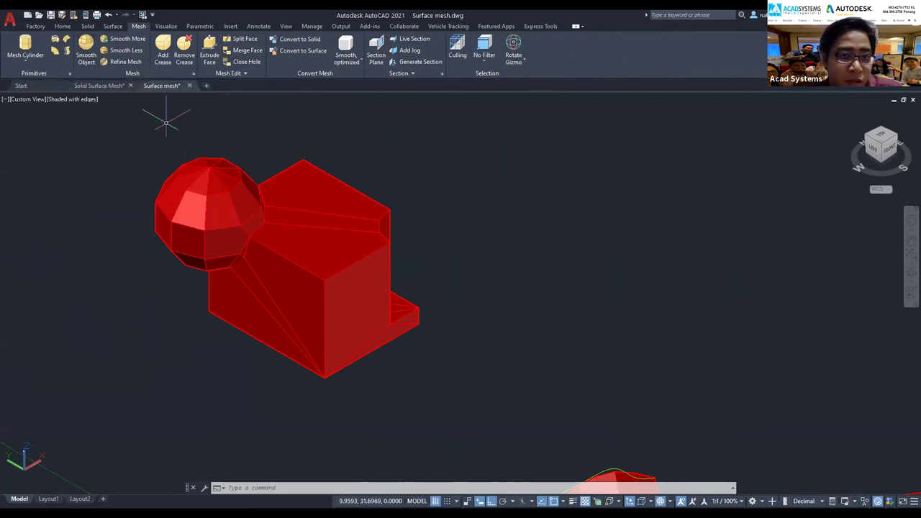
Step: Switch to the Solid Surface Mesh drawing and back to Surface mesh
{"action": "scroll", "coordinate": [247, 149], "scroll_direction": "up", "scroll_amount": 3}
{"action": "left_click", "coordinate": [113, 86]}
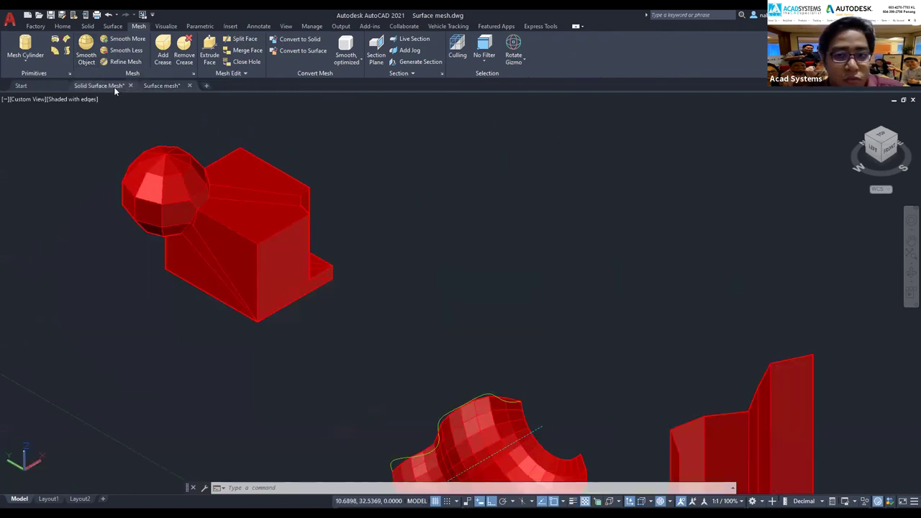
{"action": "left_click", "coordinate": [146, 86]}
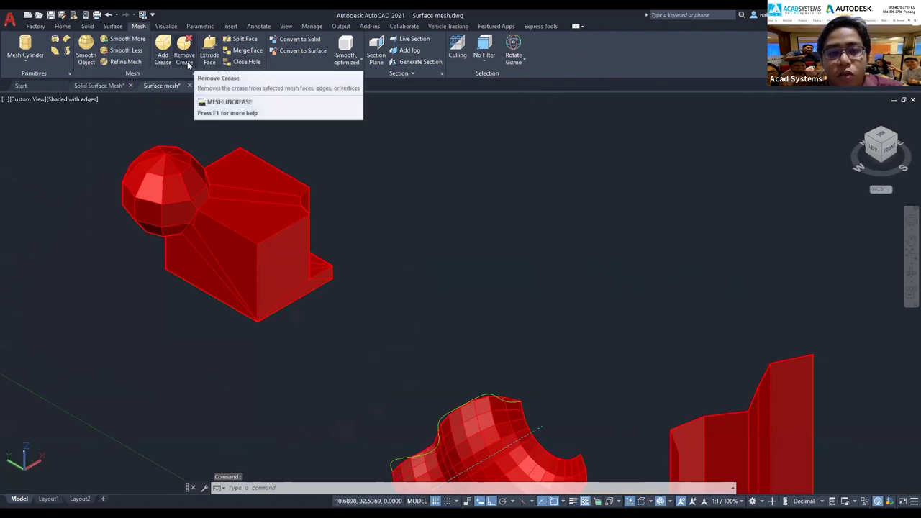
{"action": "scroll", "coordinate": [414, 248], "scroll_direction": "down", "scroll_amount": 2}
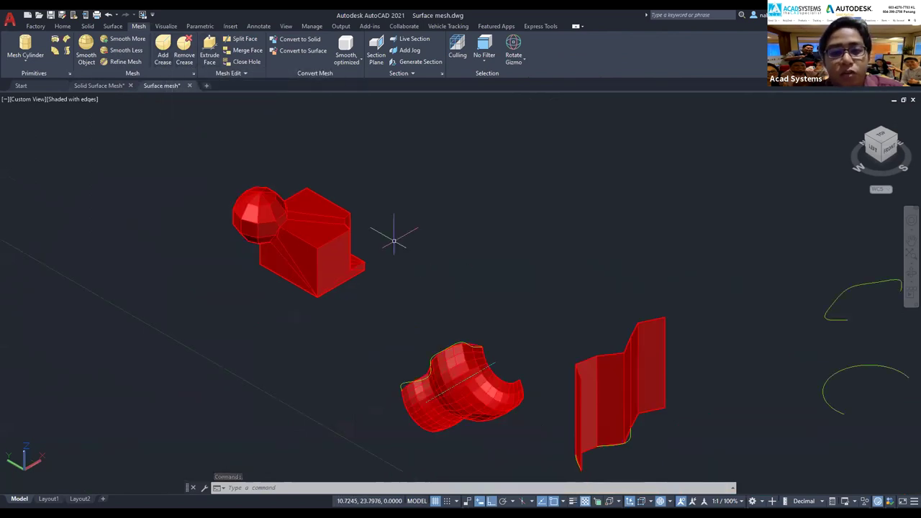
{"action": "scroll", "coordinate": [394, 234], "scroll_direction": "down", "scroll_amount": 2}
{"action": "scroll", "coordinate": [471, 291], "scroll_direction": "up", "scroll_amount": 2}
{"action": "scroll", "coordinate": [469, 286], "scroll_direction": "up", "scroll_amount": 2}
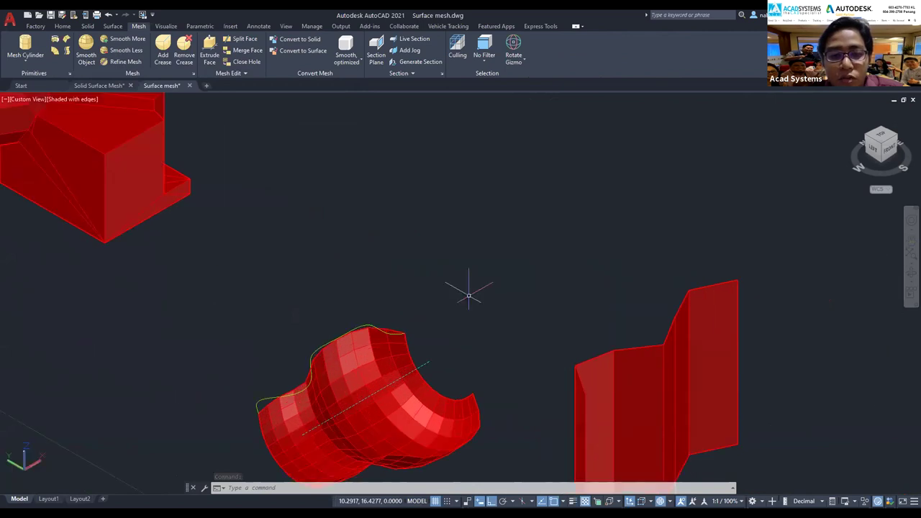
Step: Set the wavy mesh's Smoothness to Level 2 in Properties
{"action": "left_click", "coordinate": [386, 369]}
{"action": "right_click", "coordinate": [476, 279]}
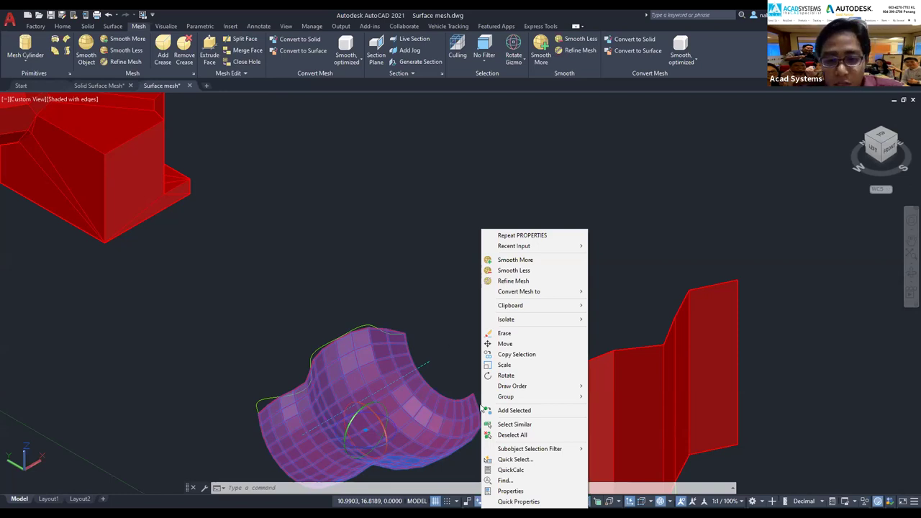
{"action": "left_click", "coordinate": [510, 491]}
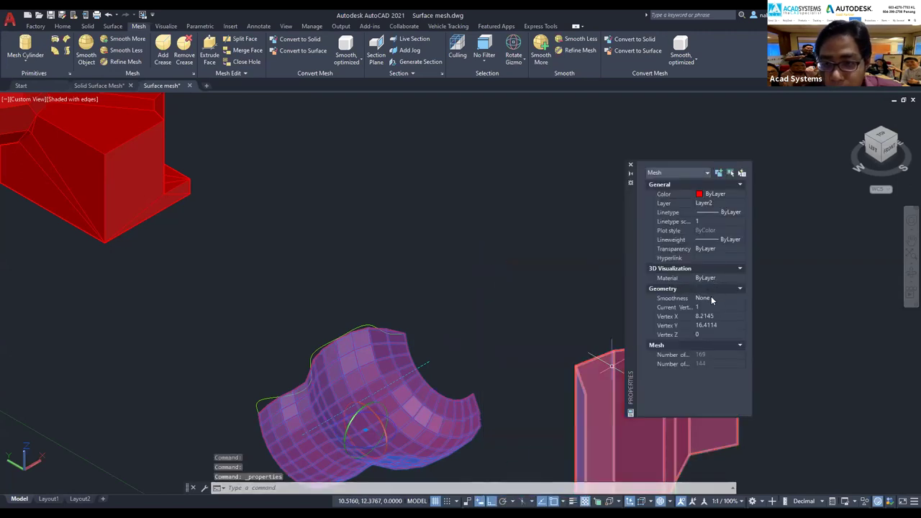
{"action": "left_click", "coordinate": [708, 297]}
{"action": "left_click", "coordinate": [740, 298]}
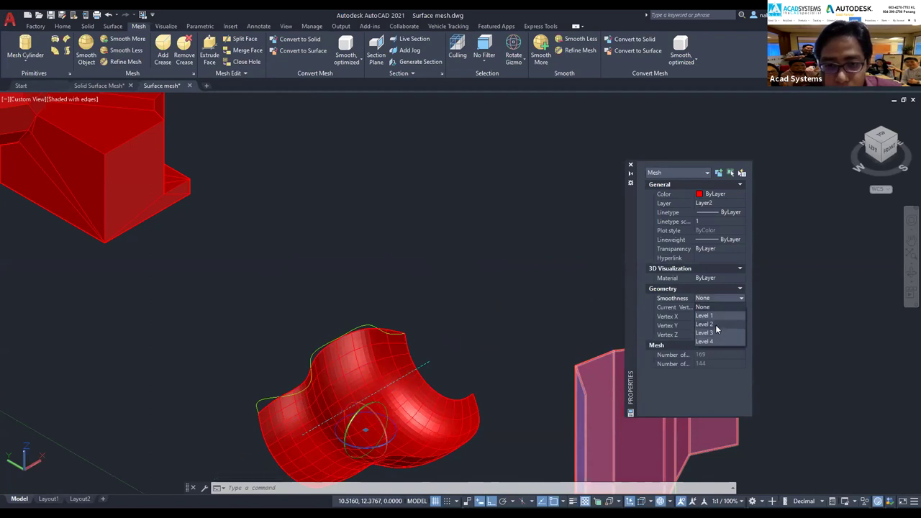
{"action": "left_click", "coordinate": [715, 324]}
{"action": "key", "text": "Escape"}
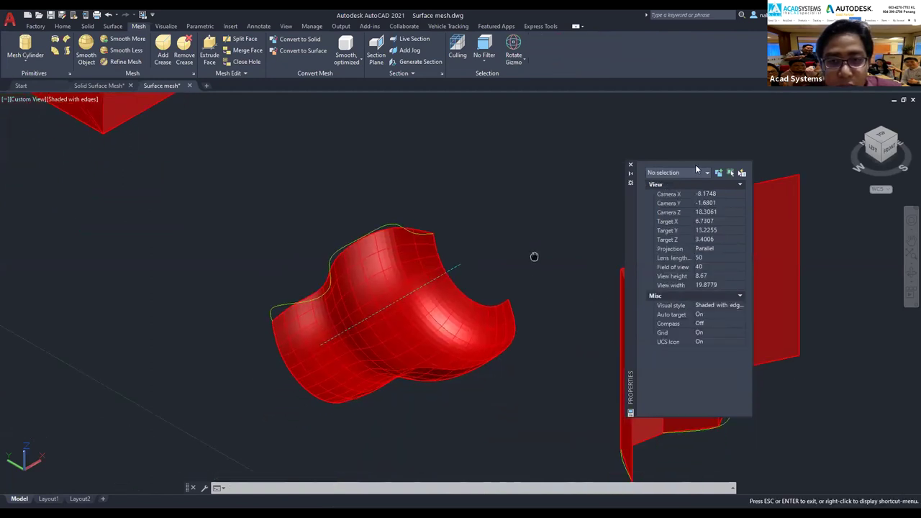
{"action": "left_click", "coordinate": [631, 167]}
Step: Set the sphere-and-box mesh's Smoothness to Level 4
{"action": "scroll", "coordinate": [446, 251], "scroll_direction": "down", "scroll_amount": 3}
{"action": "scroll", "coordinate": [288, 215], "scroll_direction": "up", "scroll_amount": 3}
{"action": "scroll", "coordinate": [339, 278], "scroll_direction": "down", "scroll_amount": 3}
{"action": "scroll", "coordinate": [432, 357], "scroll_direction": "up", "scroll_amount": 1}
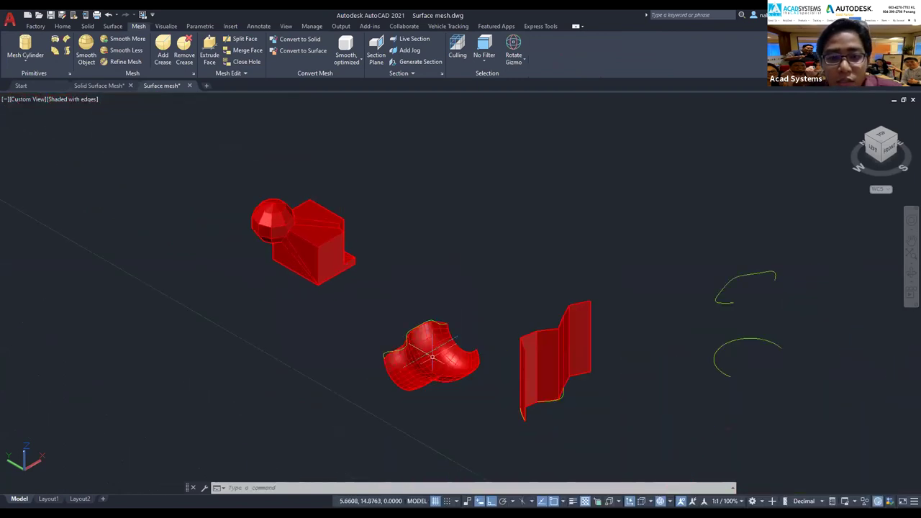
{"action": "scroll", "coordinate": [432, 357], "scroll_direction": "up", "scroll_amount": 2}
{"action": "scroll", "coordinate": [431, 356], "scroll_direction": "up", "scroll_amount": 2}
{"action": "middle_click_drag", "start_coordinate": [432, 357], "coordinate": [237, 180], "text": "shift"}
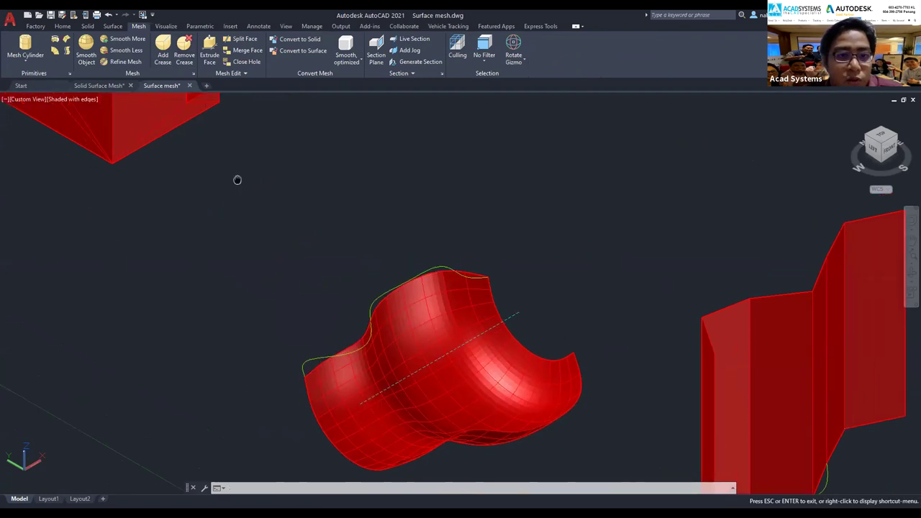
{"action": "scroll", "coordinate": [370, 329], "scroll_direction": "down", "scroll_amount": 3}
{"action": "left_click", "coordinate": [288, 259]}
{"action": "right_click", "coordinate": [368, 237]}
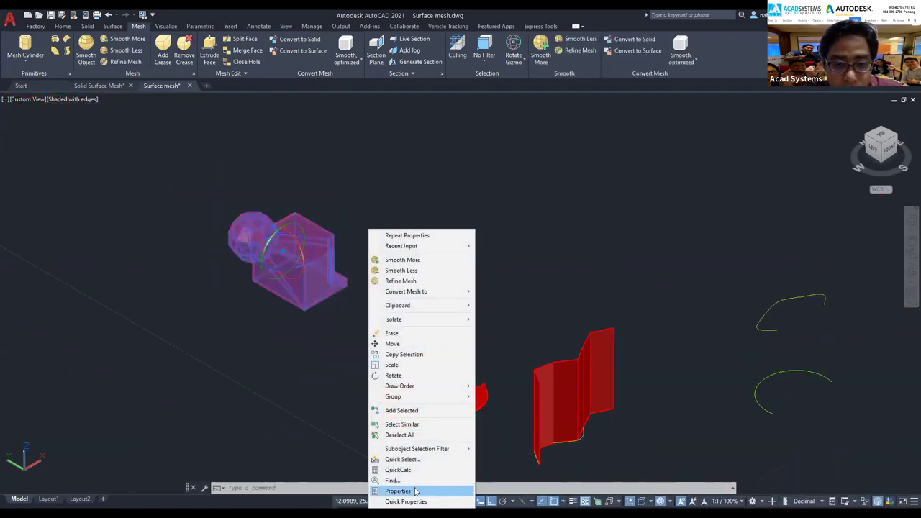
{"action": "left_click", "coordinate": [415, 491]}
{"action": "left_click", "coordinate": [711, 298]}
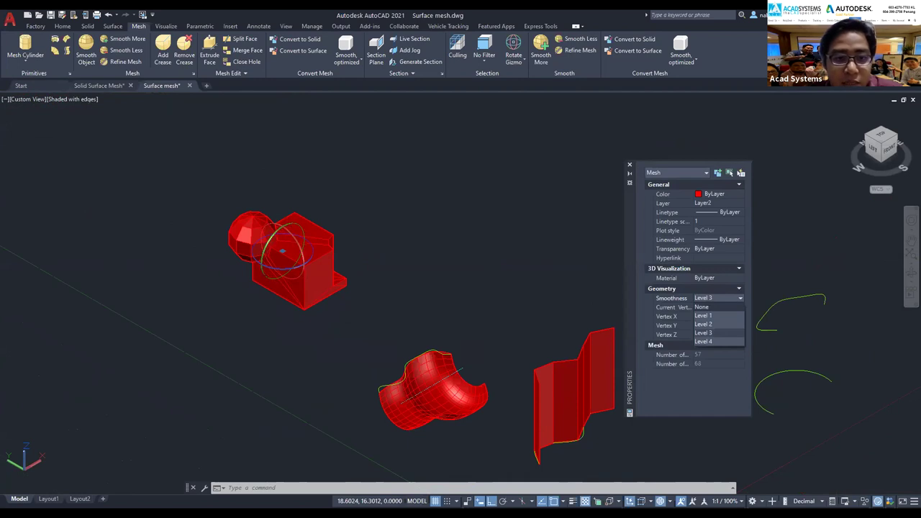
{"action": "left_click", "coordinate": [702, 341]}
{"action": "key", "text": "Escape"}
{"action": "scroll", "coordinate": [566, 212], "scroll_direction": "up", "scroll_amount": 3}
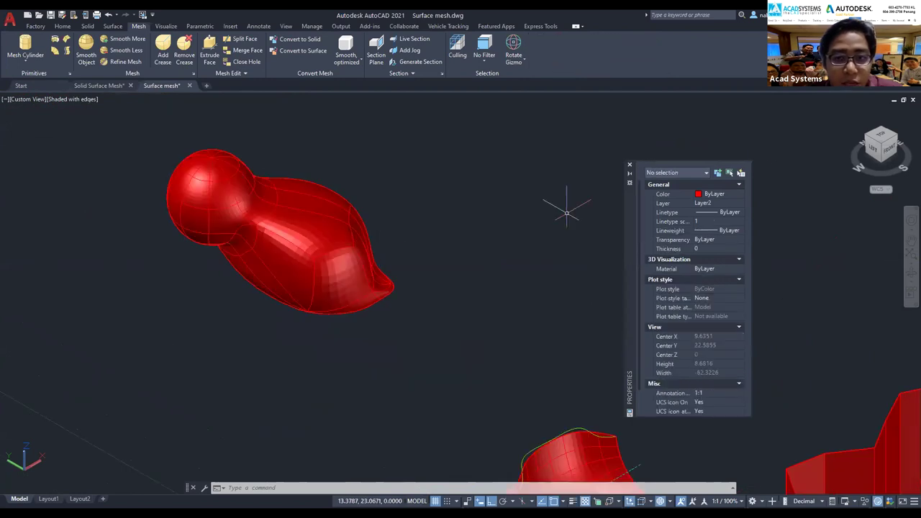
Step: Crease the red mesh's front-end face and an upper face near the front
{"action": "left_click", "coordinate": [628, 164]}
{"action": "left_click", "coordinate": [539, 103]}
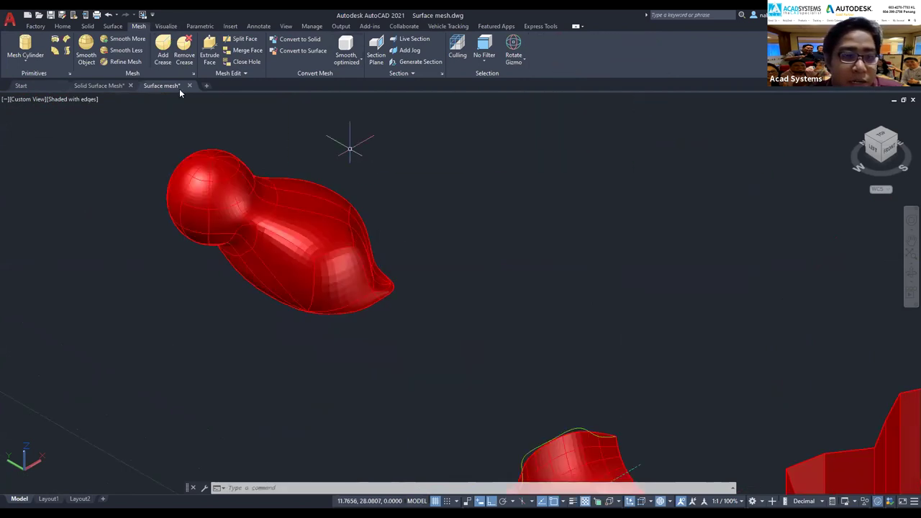
{"action": "left_click", "coordinate": [162, 47]}
{"action": "left_click", "coordinate": [372, 274]}
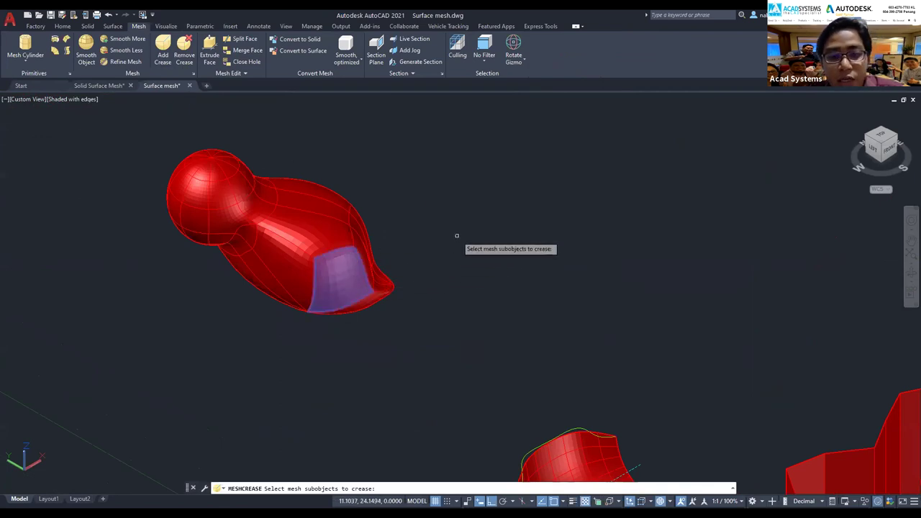
{"action": "key", "text": "Return"}
{"action": "key", "text": "Return"}
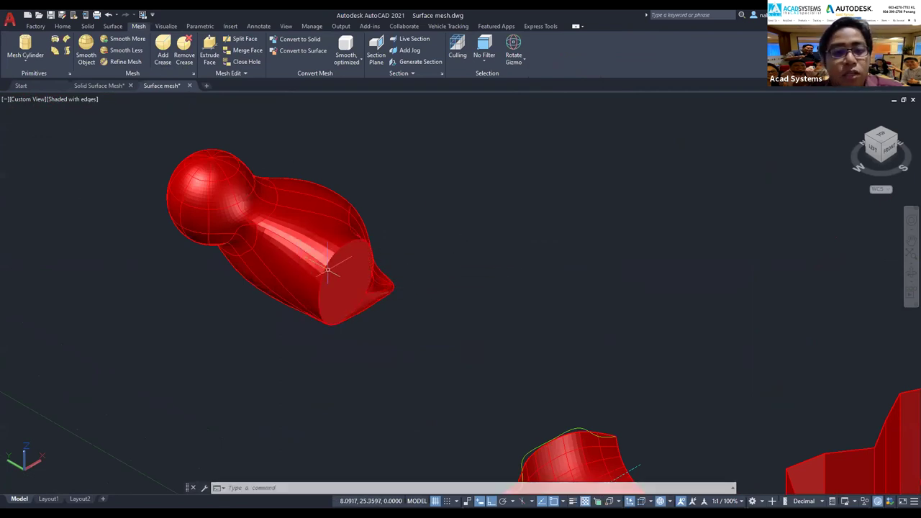
{"action": "left_click", "coordinate": [323, 238]}
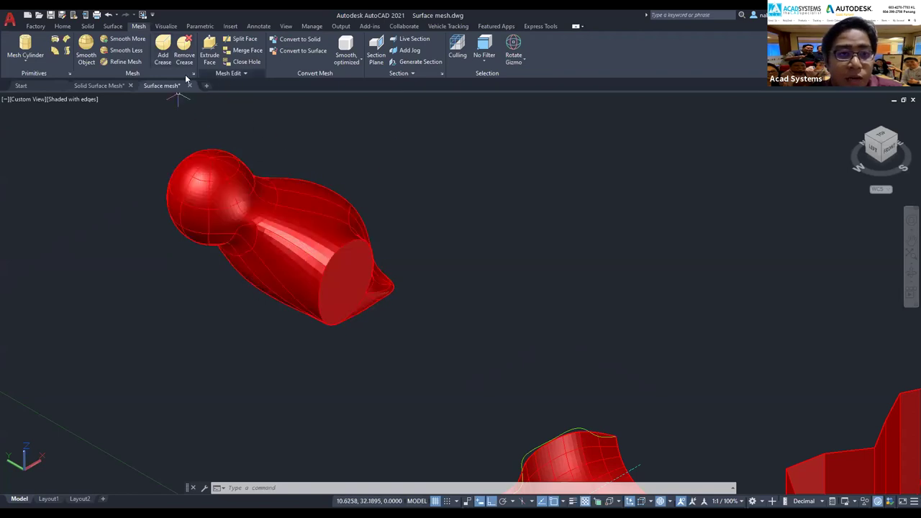
{"action": "left_click", "coordinate": [162, 49]}
{"action": "left_click", "coordinate": [328, 248]}
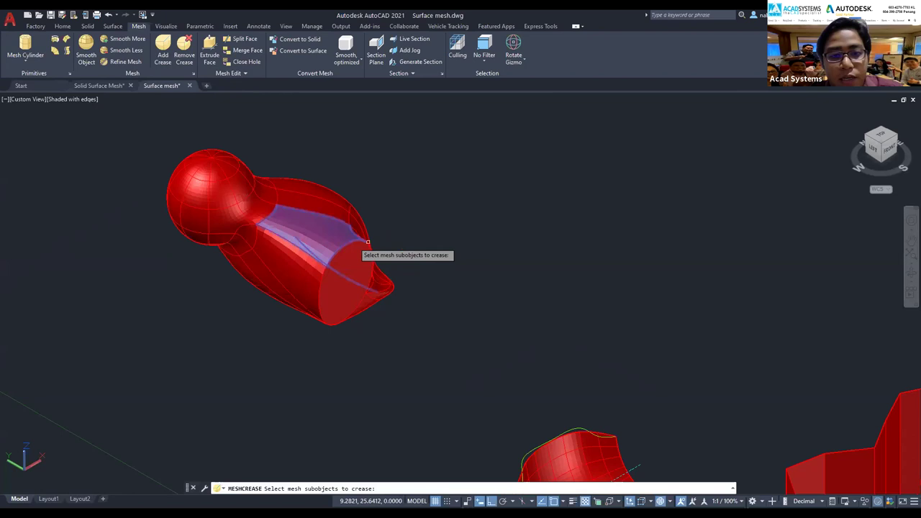
{"action": "key", "text": "Return"}
{"action": "key", "text": "Return"}
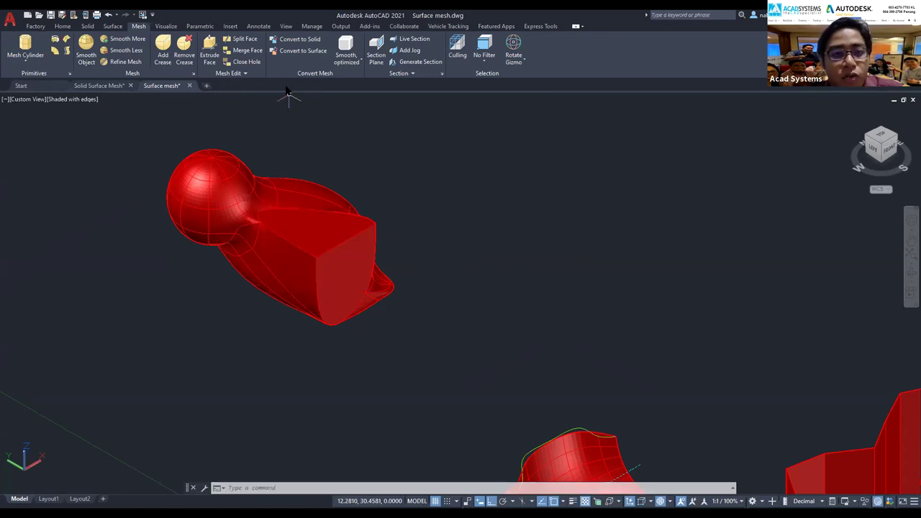
Step: Remove the crease from the nose face and recentre the red mesh
{"action": "left_click", "coordinate": [184, 50]}
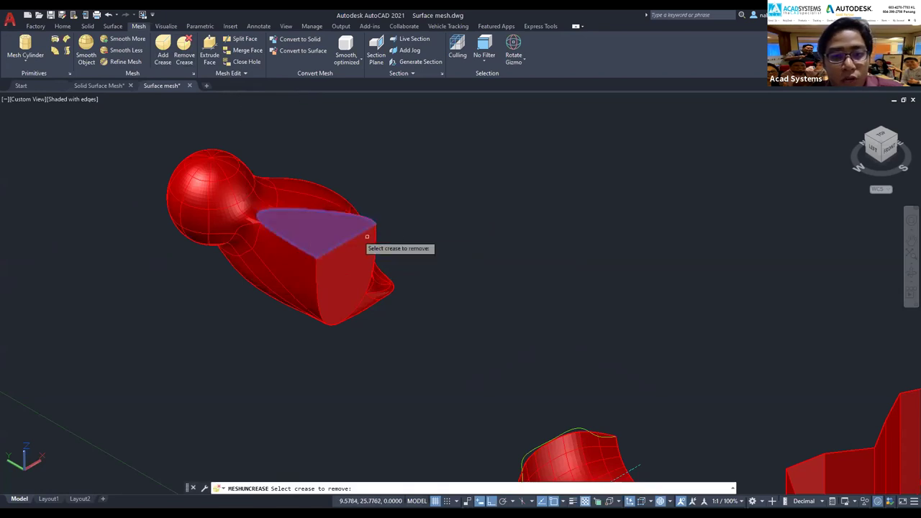
{"action": "left_click", "coordinate": [338, 219]}
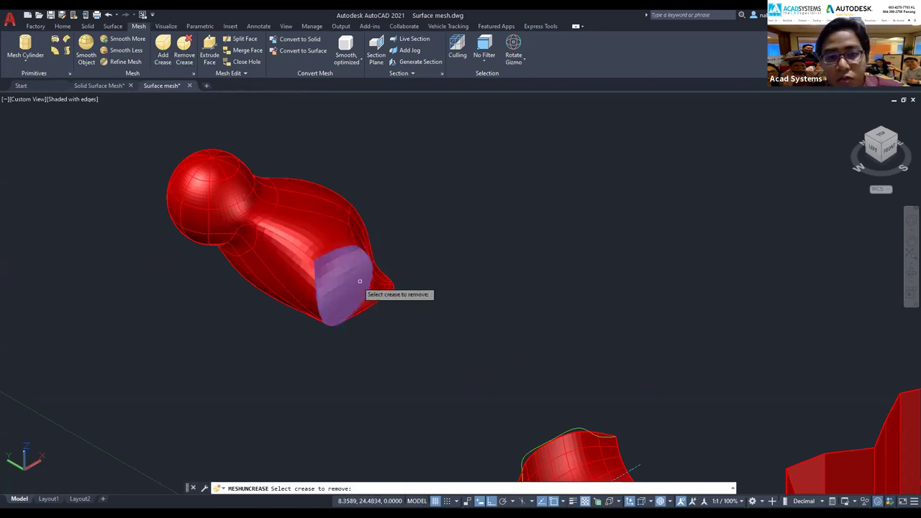
{"action": "key", "text": "Return"}
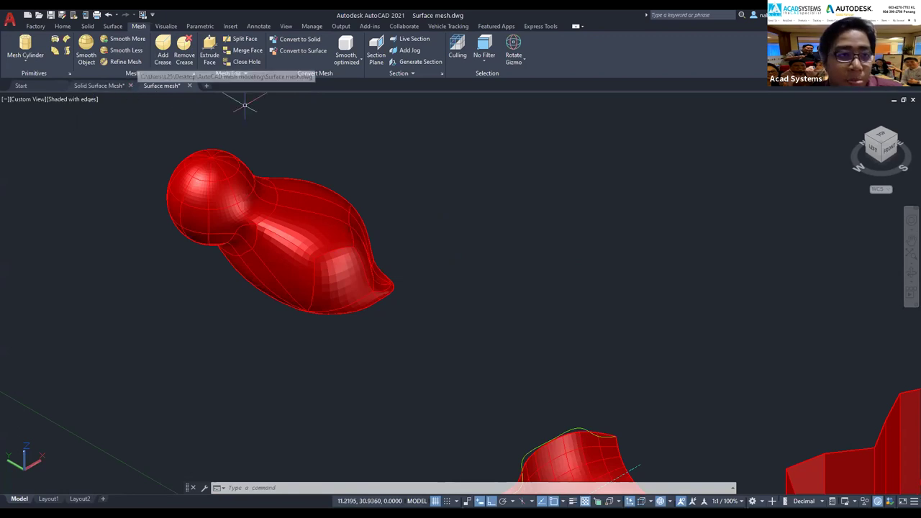
{"action": "middle_click_drag", "start_coordinate": [350, 195], "coordinate": [544, 229]}
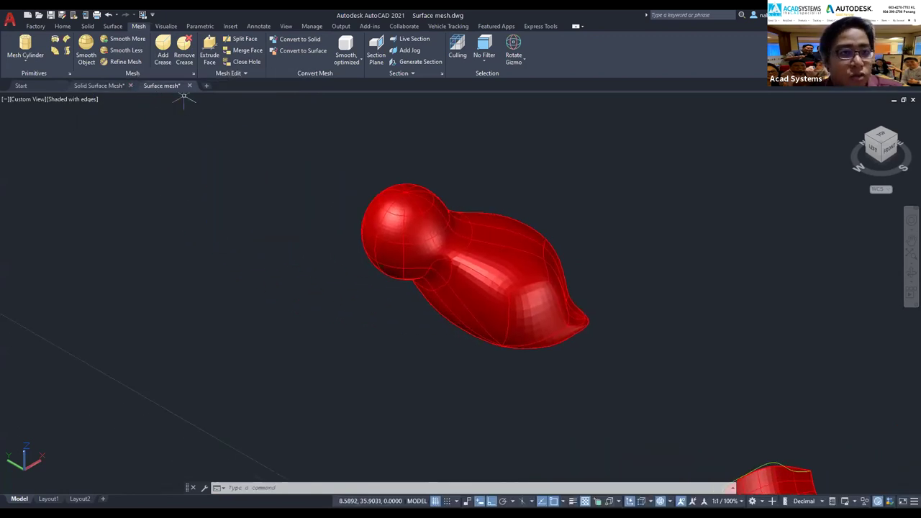
Step: Go to the Solid Surface Mesh drawing and bring the box mesh into view
{"action": "left_click", "coordinate": [103, 86]}
{"action": "scroll", "coordinate": [481, 236], "scroll_direction": "up", "scroll_amount": 4}
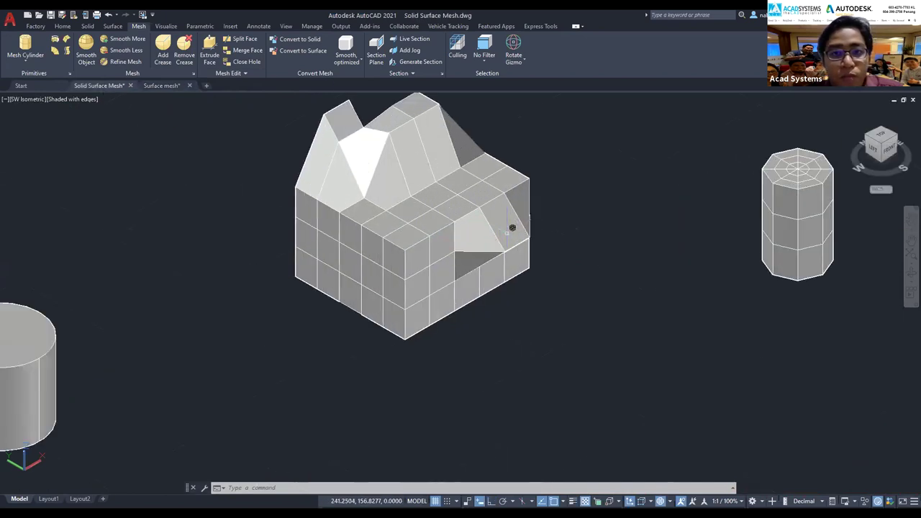
{"action": "scroll", "coordinate": [512, 228], "scroll_direction": "up", "scroll_amount": 2}
{"action": "scroll", "coordinate": [279, 140], "scroll_direction": "down", "scroll_amount": 3}
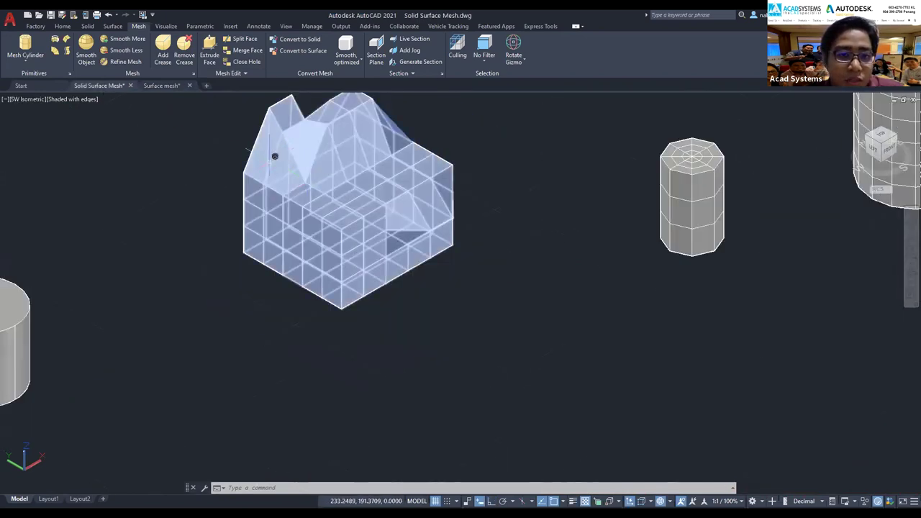
{"action": "scroll", "coordinate": [175, 232], "scroll_direction": "up", "scroll_amount": 2}
{"action": "middle_click_drag", "start_coordinate": [174, 233], "coordinate": [211, 288]}
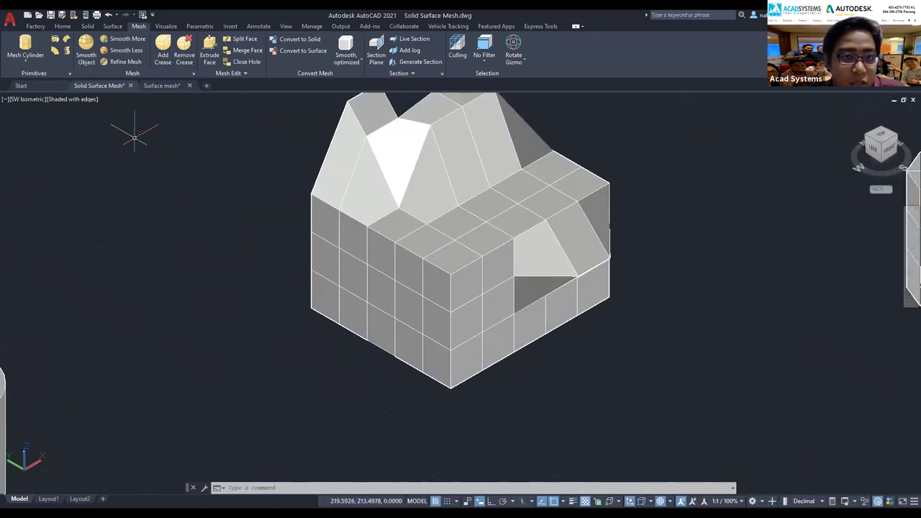
Step: Pull a left-side face of the box mesh outward along X with the Move gizmo
{"action": "left_click", "coordinate": [359, 271], "text": "ctrl"}
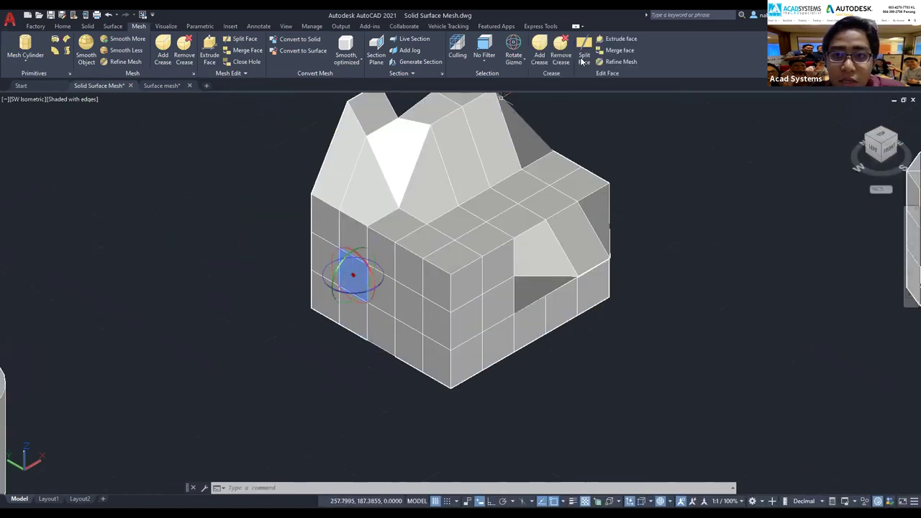
{"action": "left_click", "coordinate": [521, 63]}
{"action": "left_click", "coordinate": [528, 77]}
{"action": "left_click", "coordinate": [371, 268]}
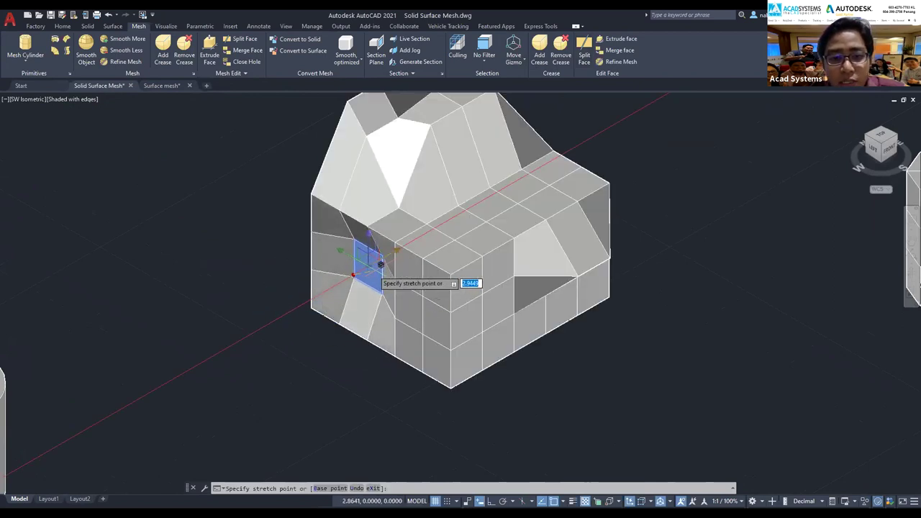
{"action": "left_click", "coordinate": [374, 275]}
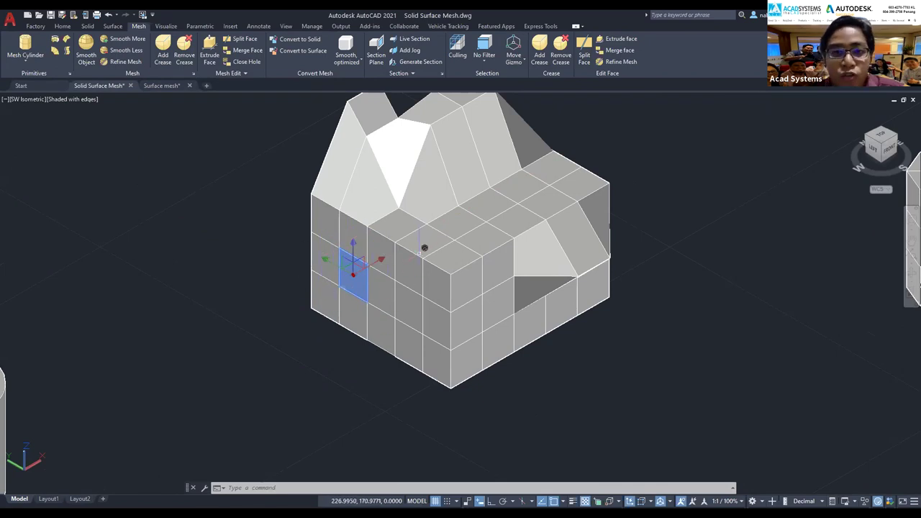
{"action": "left_click", "coordinate": [383, 263]}
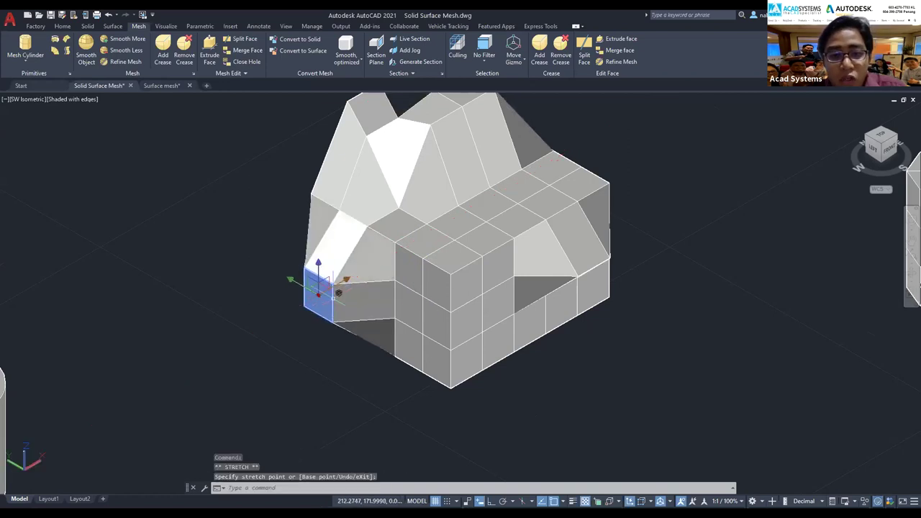
{"action": "key", "text": "Escape"}
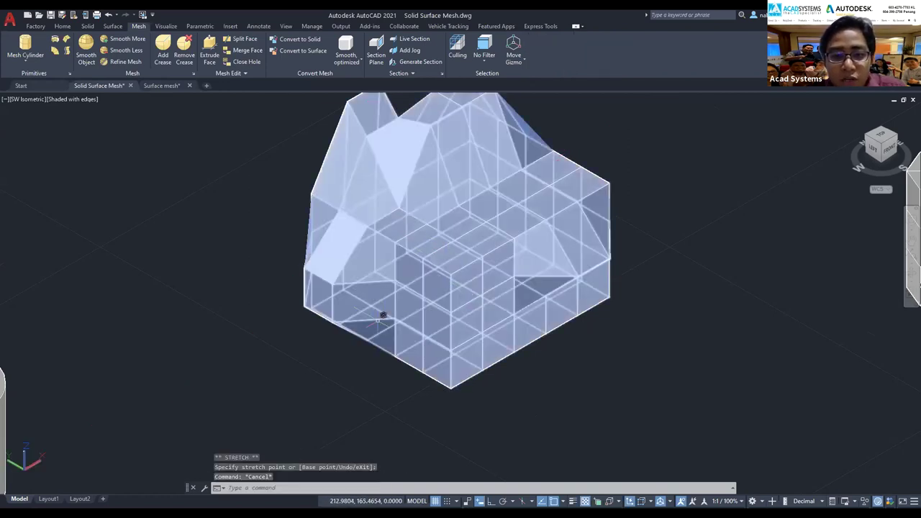
Step: Extrude the box mesh's front face into a long arm toward the lower left
{"action": "left_click", "coordinate": [210, 57]}
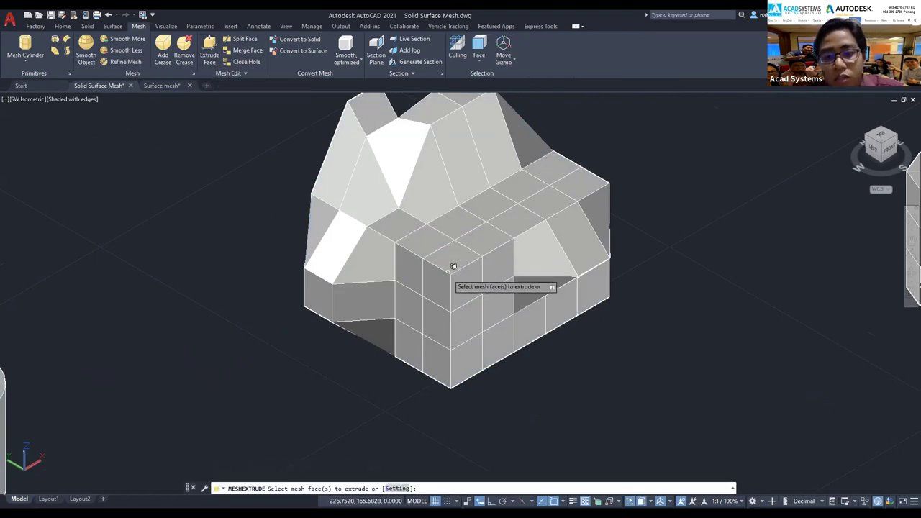
{"action": "left_click", "coordinate": [439, 313]}
{"action": "key", "text": "Return"}
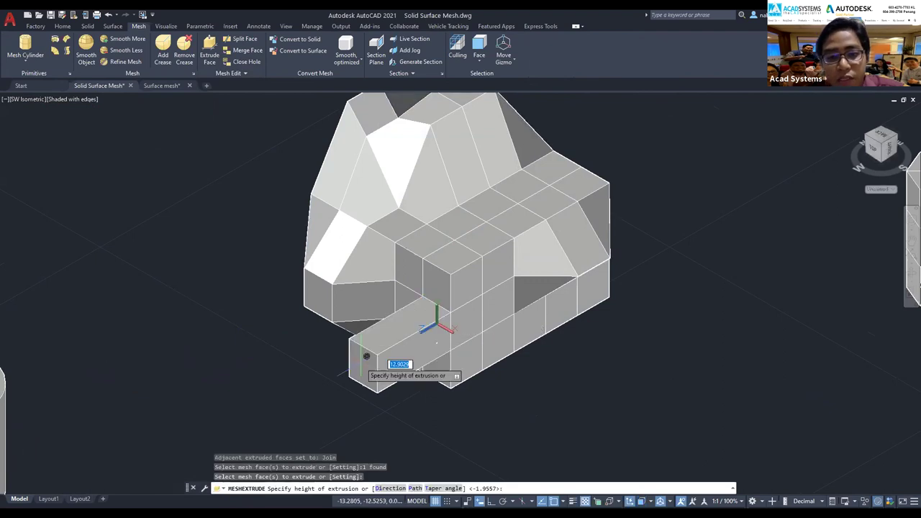
{"action": "left_click", "coordinate": [345, 363]}
Step: Extrude a top face inward to form a recess
{"action": "left_click", "coordinate": [210, 56]}
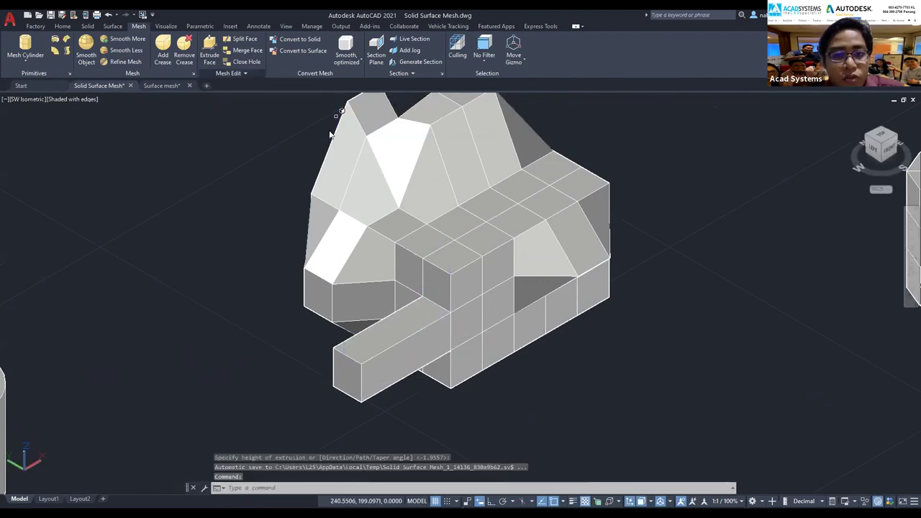
{"action": "left_click", "coordinate": [464, 221]}
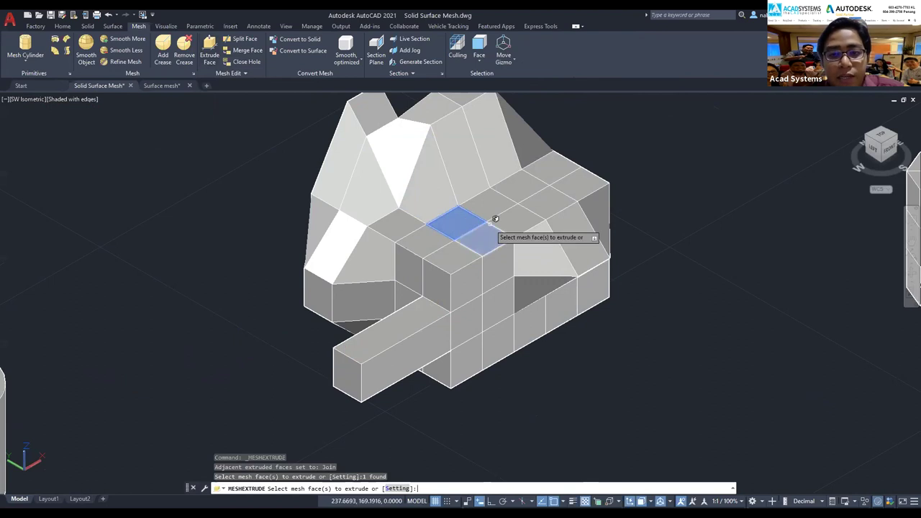
{"action": "key", "text": "Return"}
{"action": "left_click", "coordinate": [504, 246]}
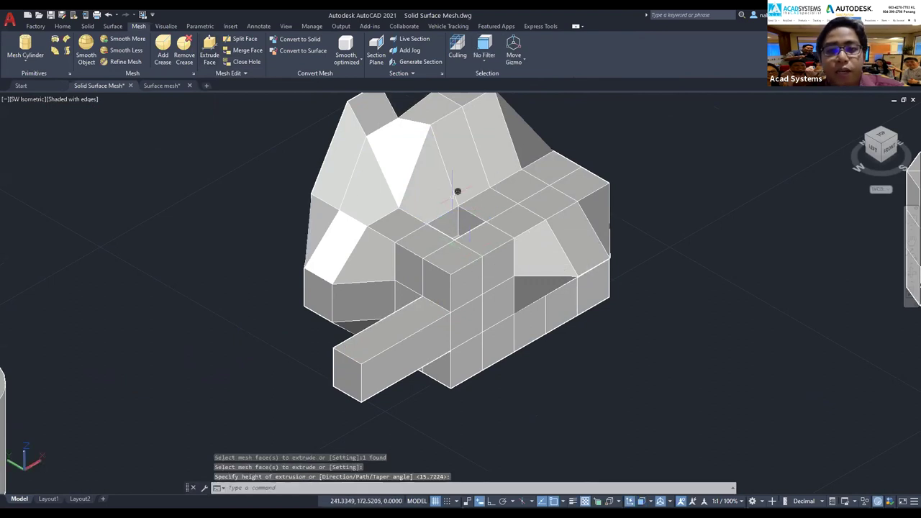
{"action": "key", "text": "Escape"}
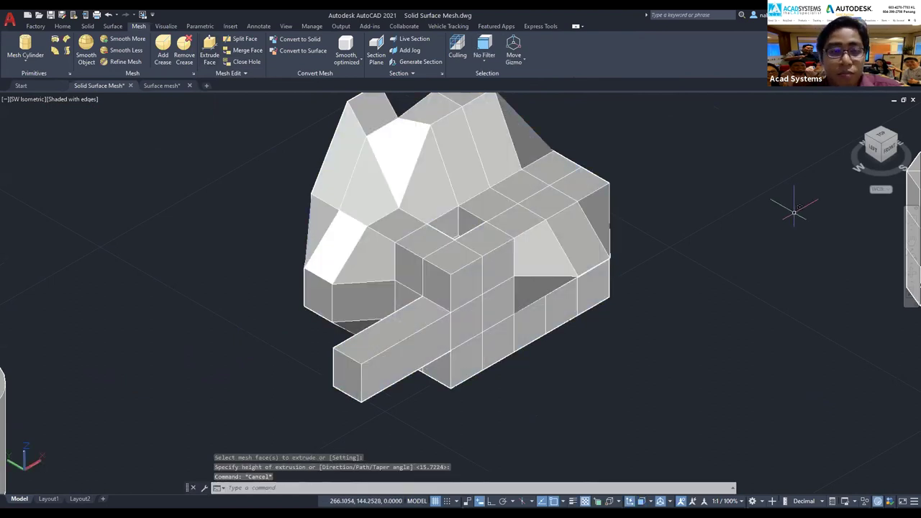
{"action": "scroll", "coordinate": [793, 213], "scroll_direction": "down", "scroll_amount": 2}
Step: Centre the edited box mesh and apply Smooth More once to round it
{"action": "middle_click_drag", "start_coordinate": [374, 214], "coordinate": [324, 260]}
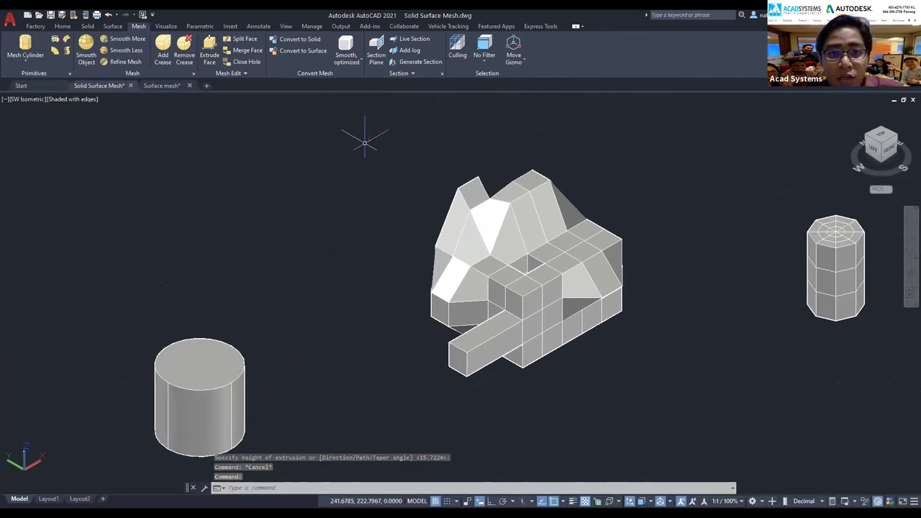
{"action": "scroll", "coordinate": [314, 142], "scroll_direction": "down", "scroll_amount": 3}
{"action": "middle_click_drag", "start_coordinate": [314, 142], "coordinate": [381, 193]}
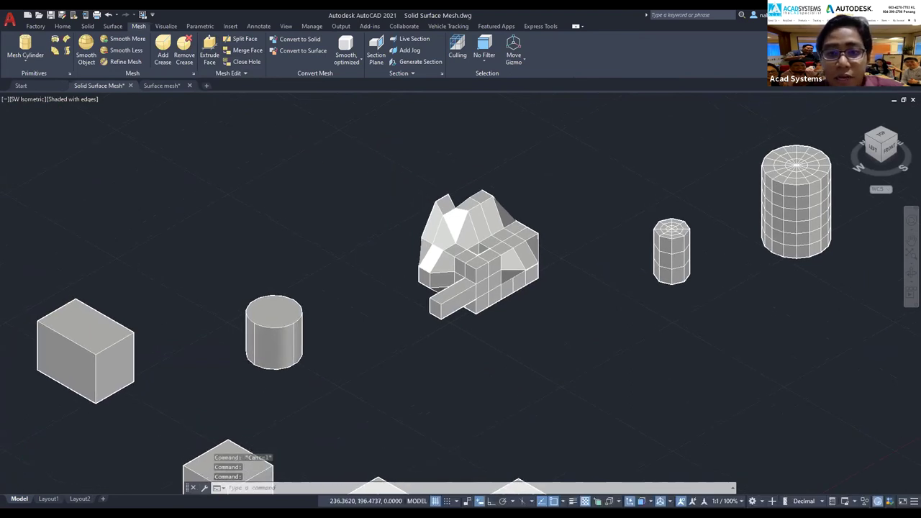
{"action": "scroll", "coordinate": [442, 209], "scroll_direction": "up", "scroll_amount": 2}
{"action": "left_click", "coordinate": [533, 240]}
{"action": "key", "text": "Escape"}
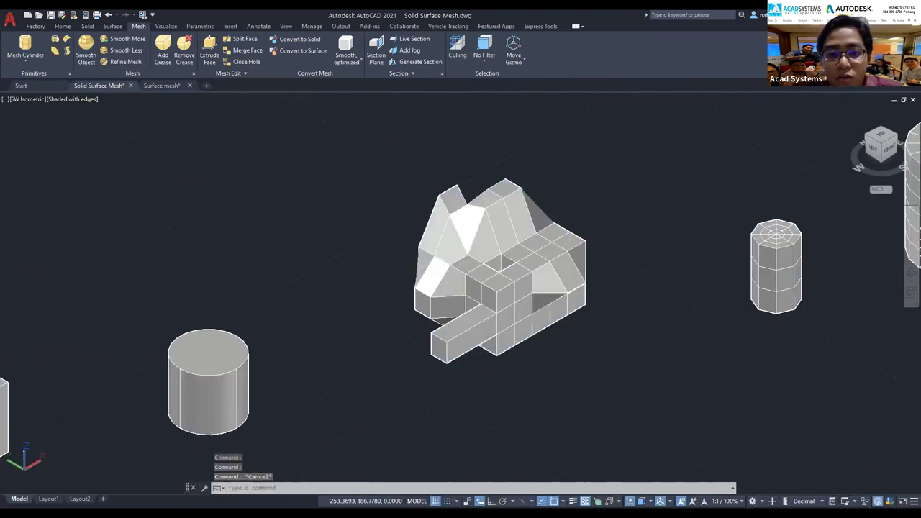
{"action": "middle_click_drag", "start_coordinate": [550, 212], "coordinate": [508, 267]}
{"action": "scroll", "coordinate": [539, 273], "scroll_direction": "up", "scroll_amount": 2}
{"action": "left_click", "coordinate": [531, 344]}
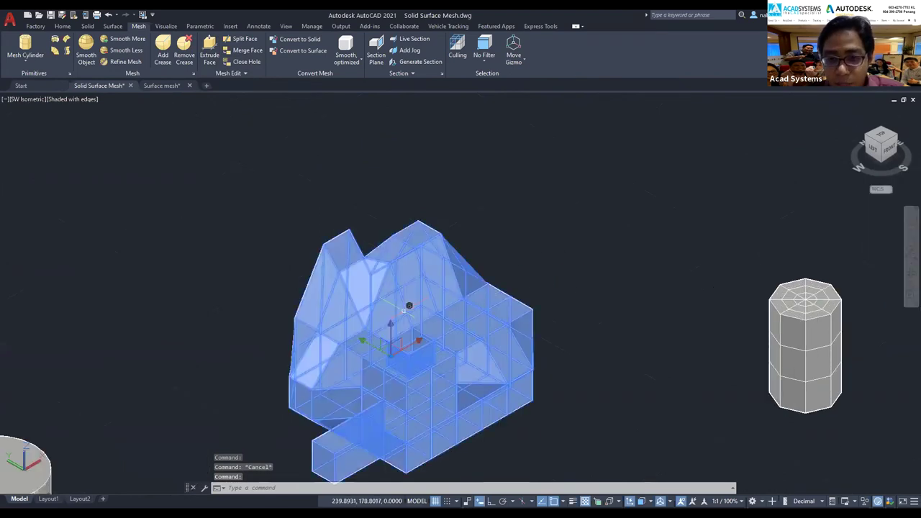
{"action": "key", "text": "Escape"}
{"action": "scroll", "coordinate": [588, 240], "scroll_direction": "down", "scroll_amount": 2}
{"action": "mouse_move", "coordinate": [587, 240]}
{"action": "middle_mouse_down"}
{"action": "mouse_move", "coordinate": [598, 273]}
{"action": "mouse_move", "coordinate": [616, 274]}
{"action": "middle_mouse_up"}
{"action": "left_click", "coordinate": [529, 284]}
{"action": "left_click", "coordinate": [127, 39]}
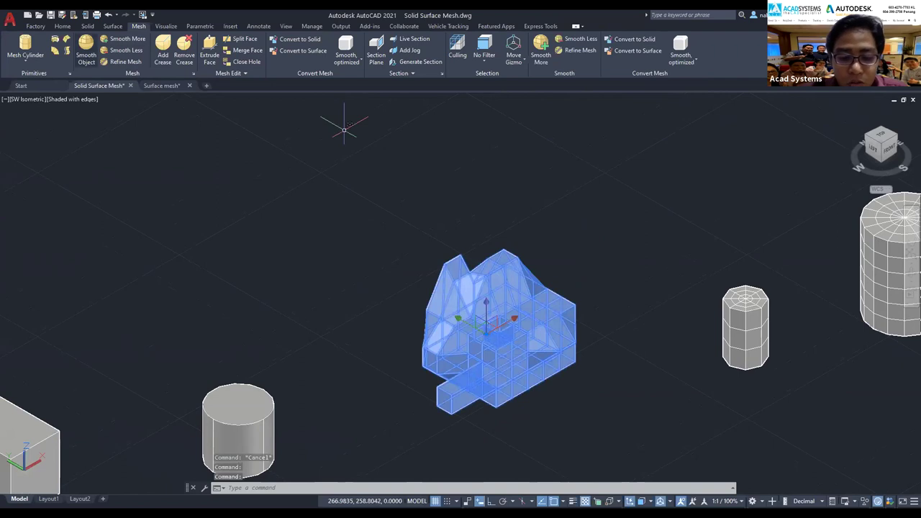
{"action": "key", "text": "Escape"}
Step: Use COPY to place three copies of the smoothed mesh in a two-by-two grid
{"action": "type", "text": "COPY"}
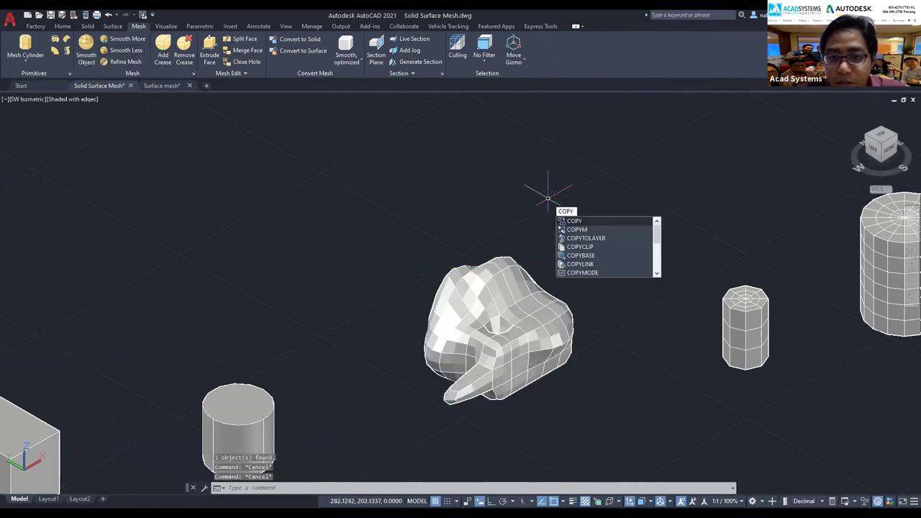
{"action": "key", "text": "Return"}
{"action": "left_click", "coordinate": [568, 285]}
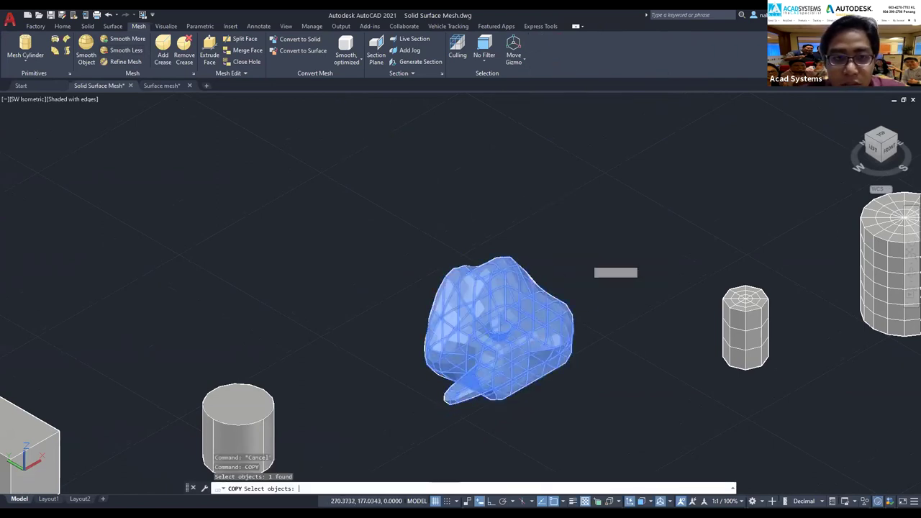
{"action": "key", "text": "Return"}
{"action": "left_click", "coordinate": [575, 259]}
{"action": "middle_click_drag", "start_coordinate": [380, 201], "coordinate": [364, 305]}
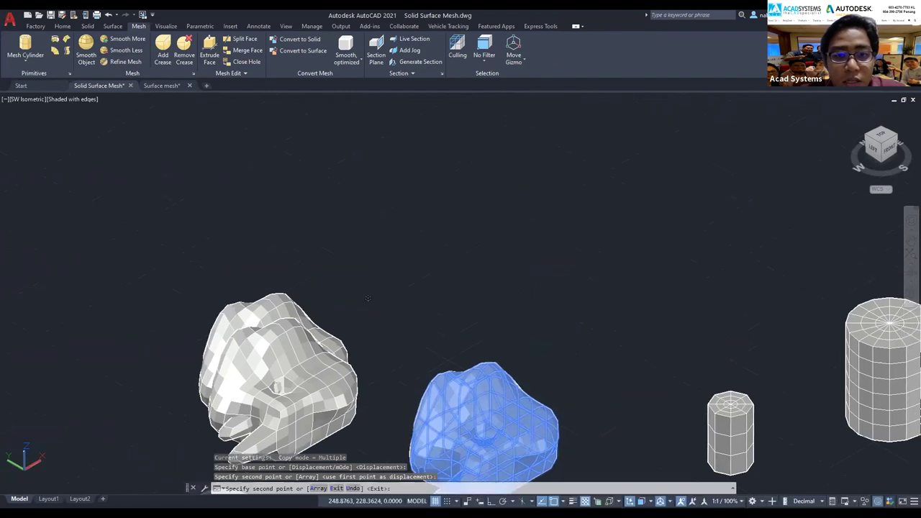
{"action": "left_click", "coordinate": [372, 327]}
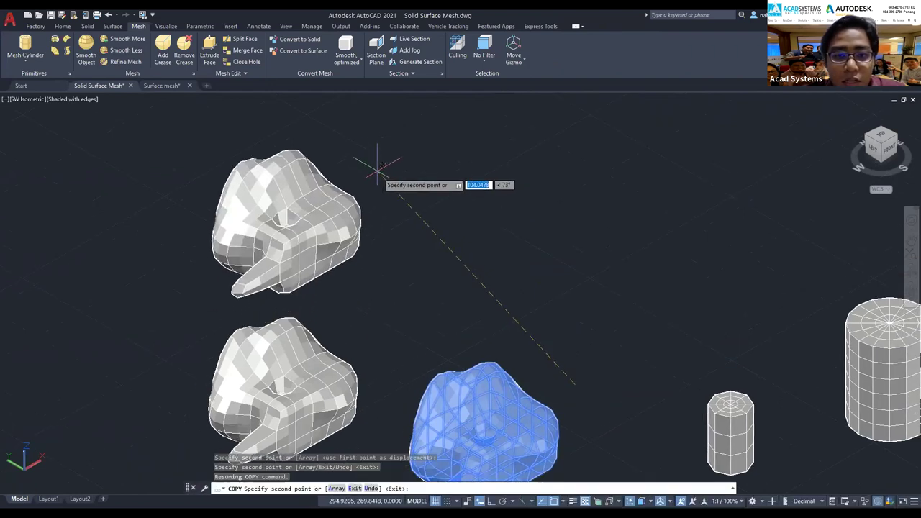
{"action": "left_click", "coordinate": [379, 135]}
{"action": "middle_click_drag", "start_coordinate": [612, 194], "coordinate": [604, 325]}
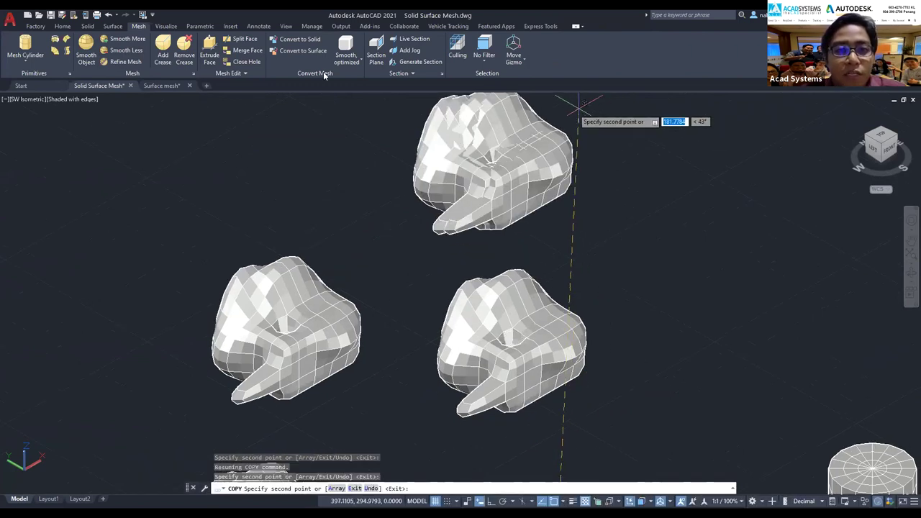
{"action": "left_click", "coordinate": [579, 106]}
{"action": "left_click", "coordinate": [382, 92]}
{"action": "key", "text": "Return"}
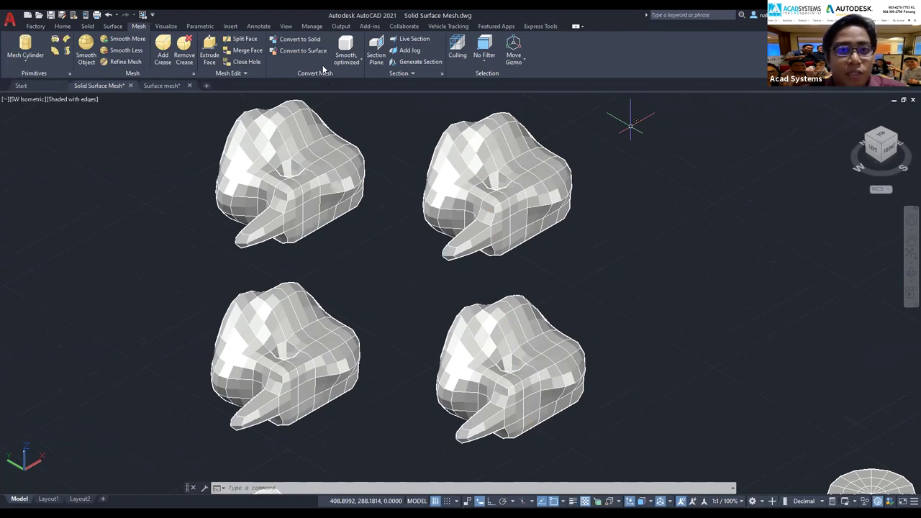
{"action": "left_click", "coordinate": [347, 63]}
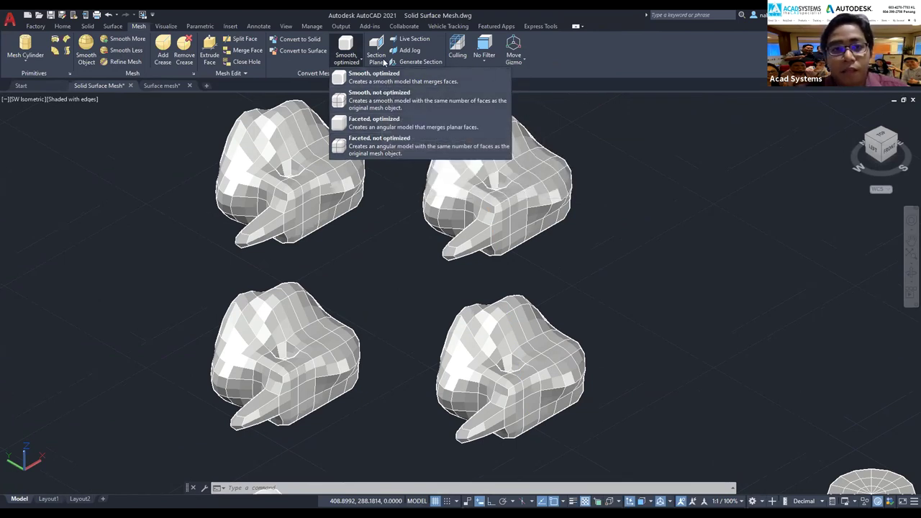
Step: Convert the right-hand mesh copy to a Smooth, optimized solid
{"action": "left_click", "coordinate": [346, 62]}
{"action": "left_click", "coordinate": [388, 81]}
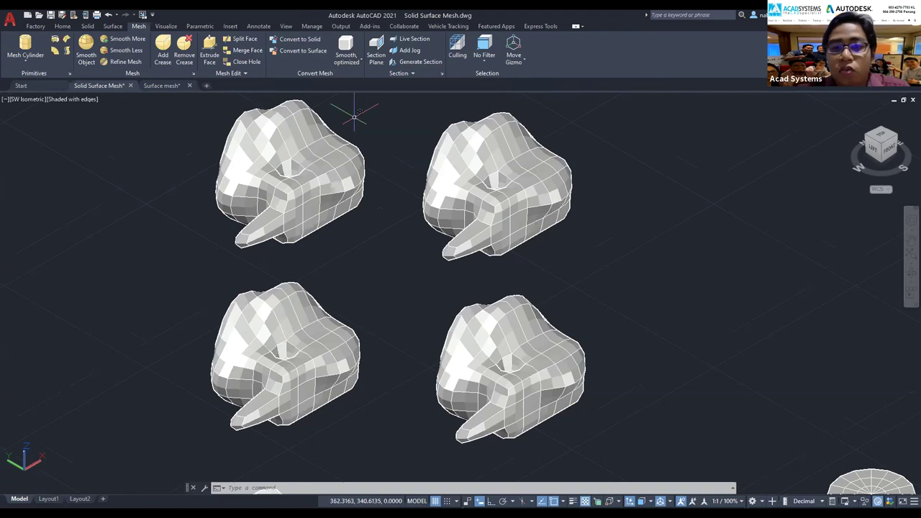
{"action": "scroll", "coordinate": [487, 164], "scroll_direction": "up", "scroll_amount": 1}
{"action": "scroll", "coordinate": [514, 177], "scroll_direction": "up", "scroll_amount": 1}
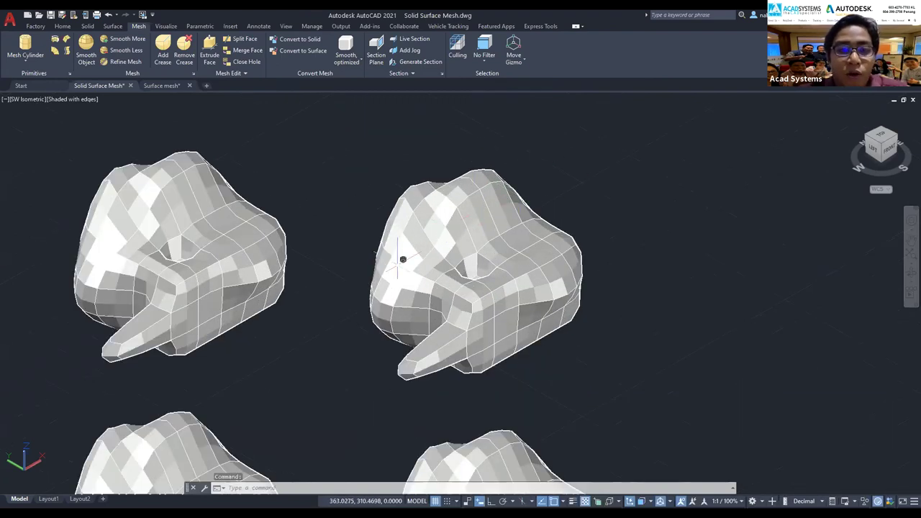
{"action": "left_click", "coordinate": [301, 40]}
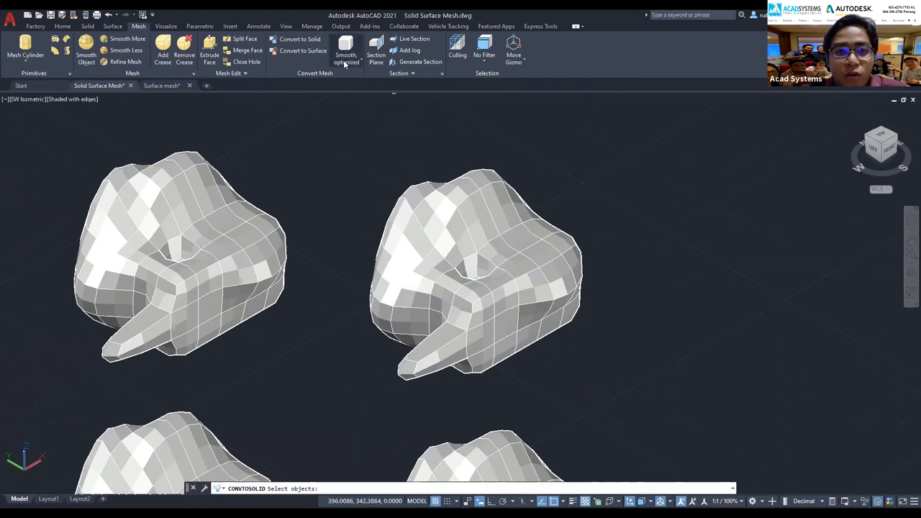
{"action": "left_click", "coordinate": [489, 216]}
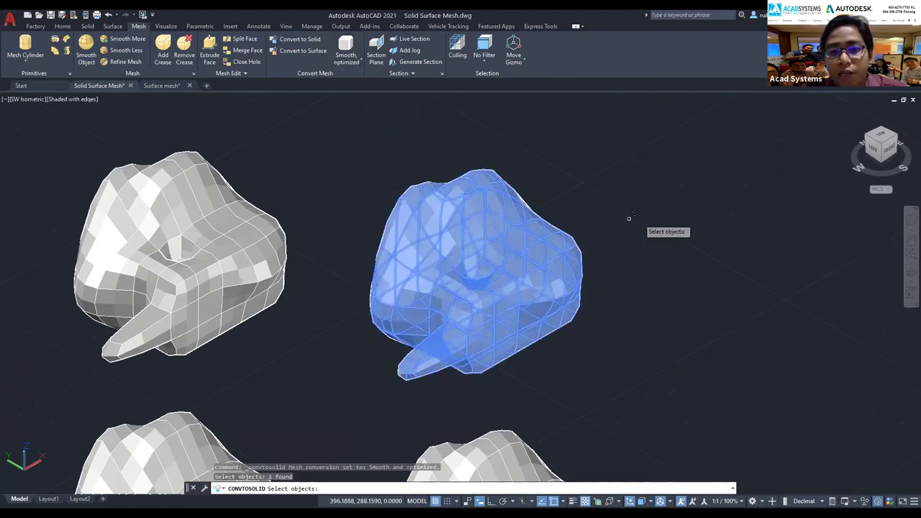
{"action": "key", "text": "Return"}
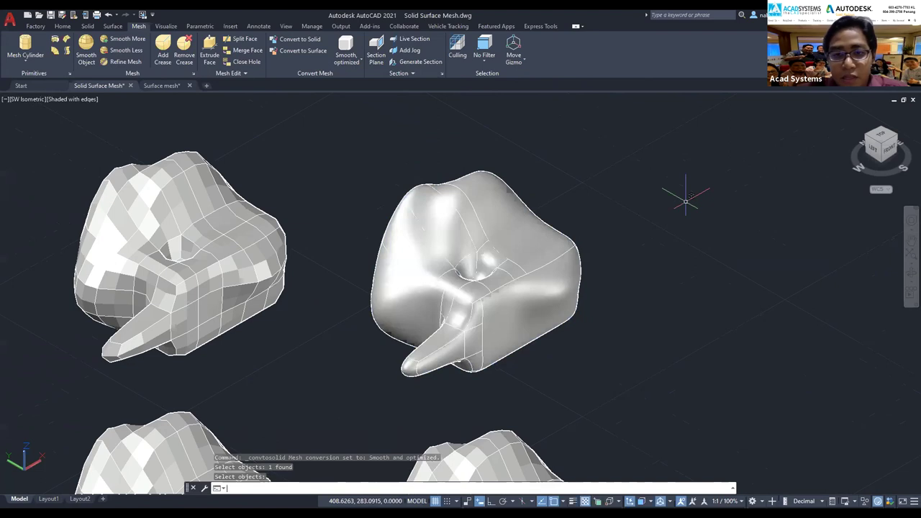
{"action": "scroll", "coordinate": [477, 227], "scroll_direction": "up", "scroll_amount": 1}
{"action": "scroll", "coordinate": [477, 227], "scroll_direction": "up", "scroll_amount": 2}
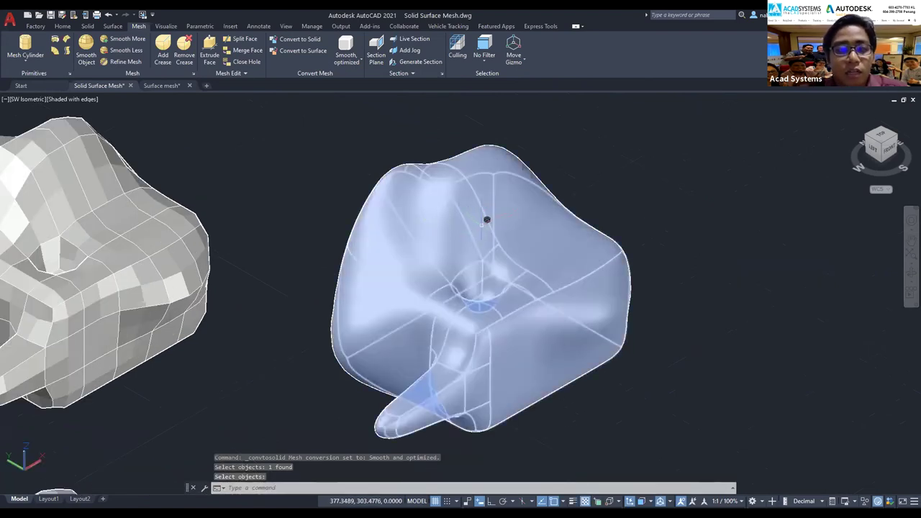
{"action": "key", "text": "Escape"}
{"action": "middle_click_drag", "start_coordinate": [362, 169], "coordinate": [460, 169]}
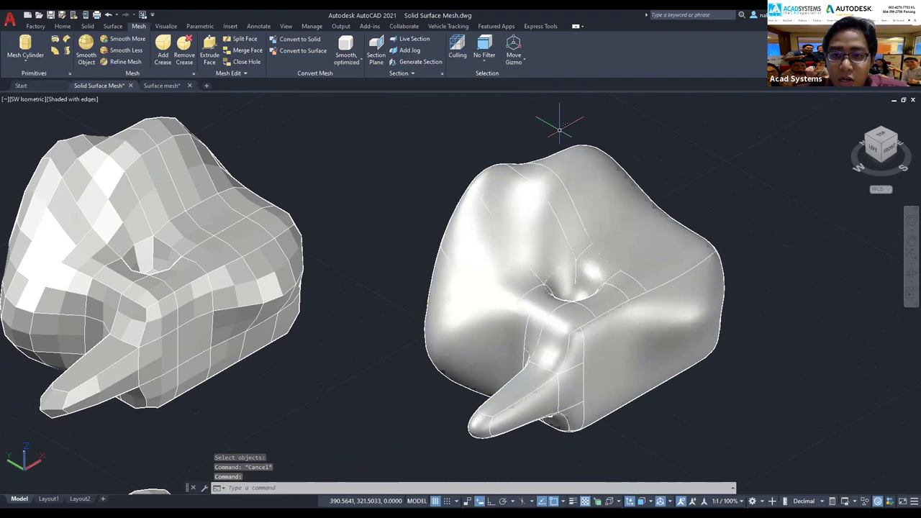
{"action": "mouse_move", "coordinate": [364, 216]}
{"action": "middle_mouse_down", "text": "shift"}
{"action": "mouse_move", "coordinate": [451, 239]}
{"action": "mouse_move", "coordinate": [503, 208]}
{"action": "mouse_move", "coordinate": [530, 177]}
{"action": "mouse_move", "coordinate": [433, 96]}
{"action": "middle_mouse_up", "text": "shift"}
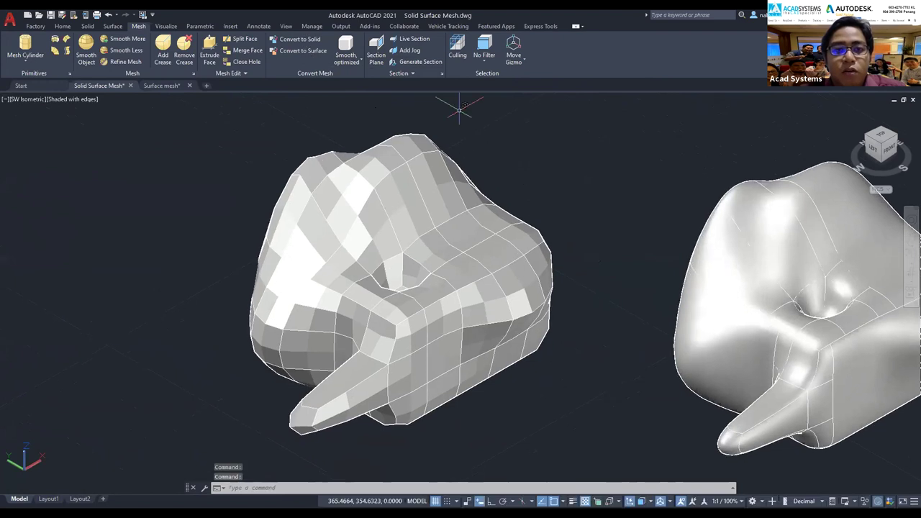
Step: Convert the left mesh copy to a Smooth, not optimized solid, then pan to the lower meshes
{"action": "left_click", "coordinate": [361, 62]}
{"action": "left_click", "coordinate": [381, 113]}
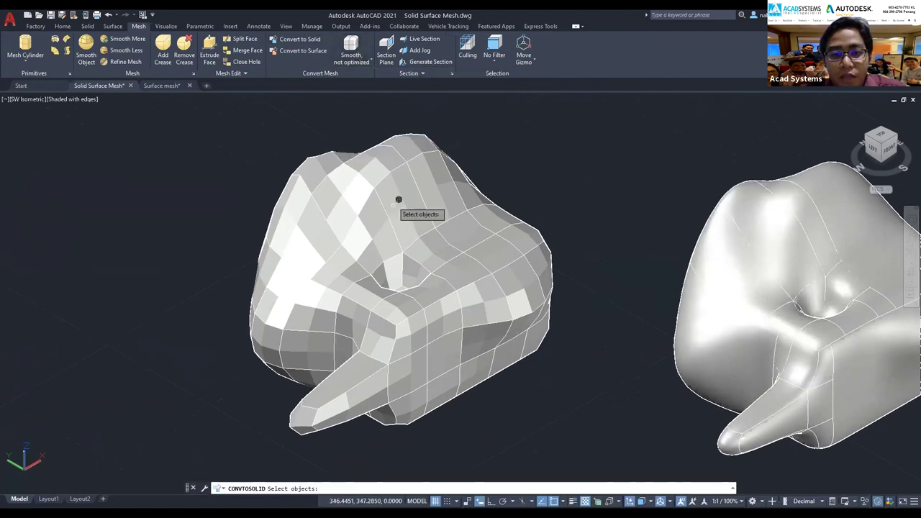
{"action": "left_click", "coordinate": [398, 208]}
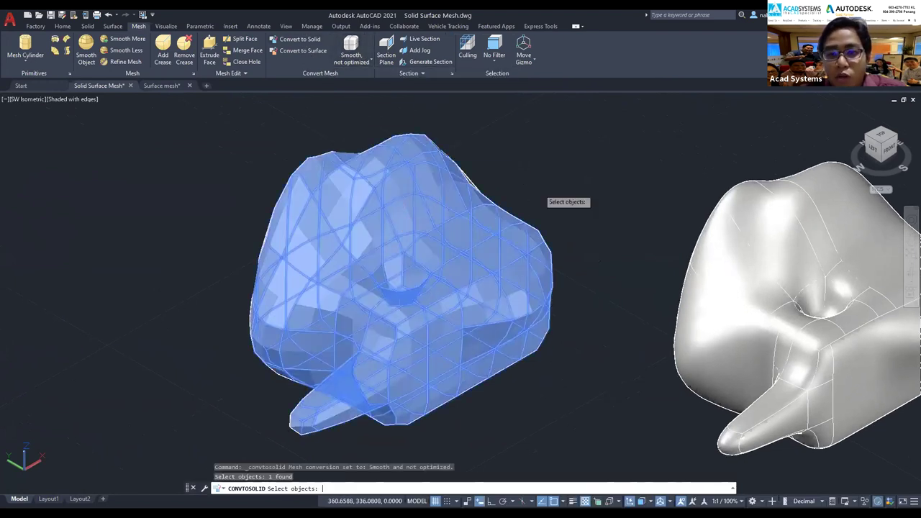
{"action": "key", "text": "Return"}
{"action": "key", "text": "Return"}
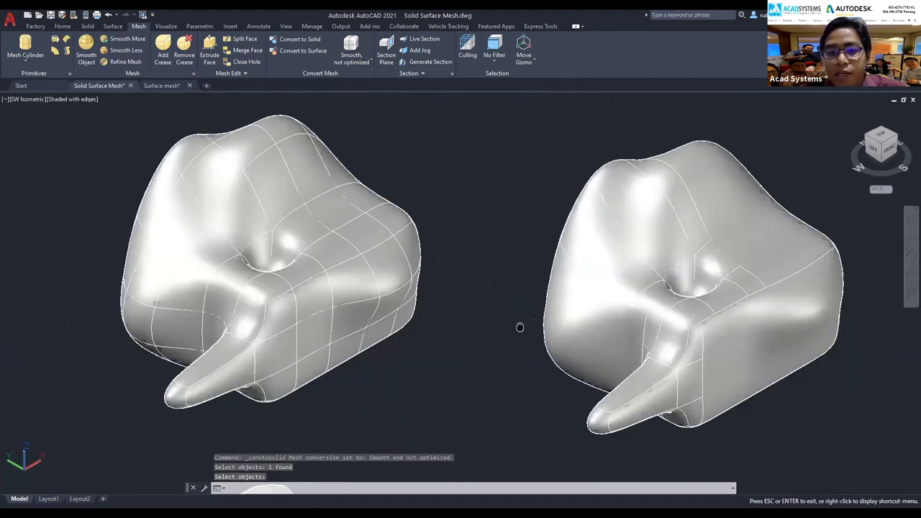
{"action": "middle_click_drag", "start_coordinate": [590, 338], "coordinate": [390, 305]}
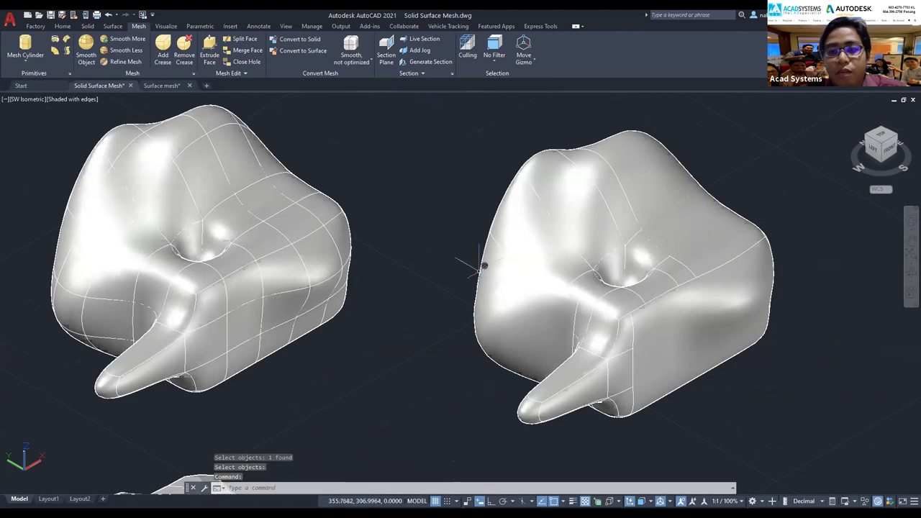
{"action": "scroll", "coordinate": [561, 257], "scroll_direction": "down", "scroll_amount": 2}
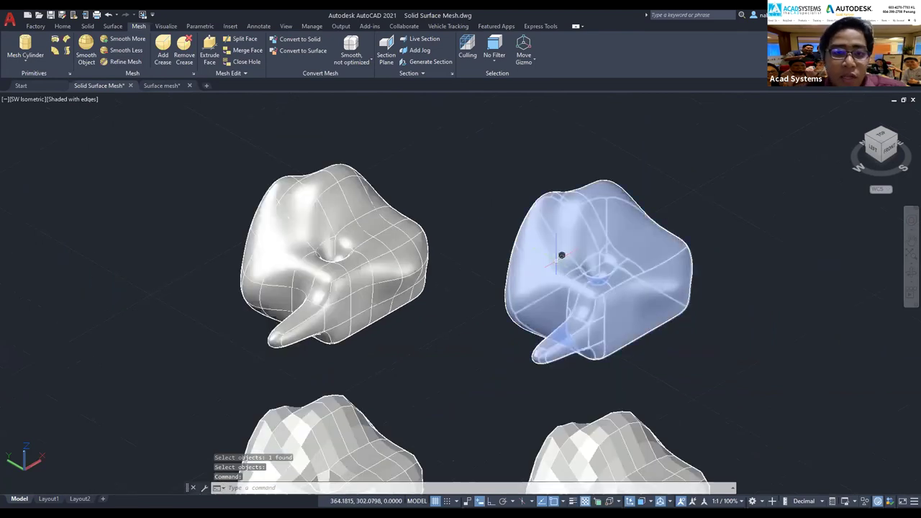
{"action": "middle_click_drag", "start_coordinate": [476, 360], "coordinate": [477, 209]}
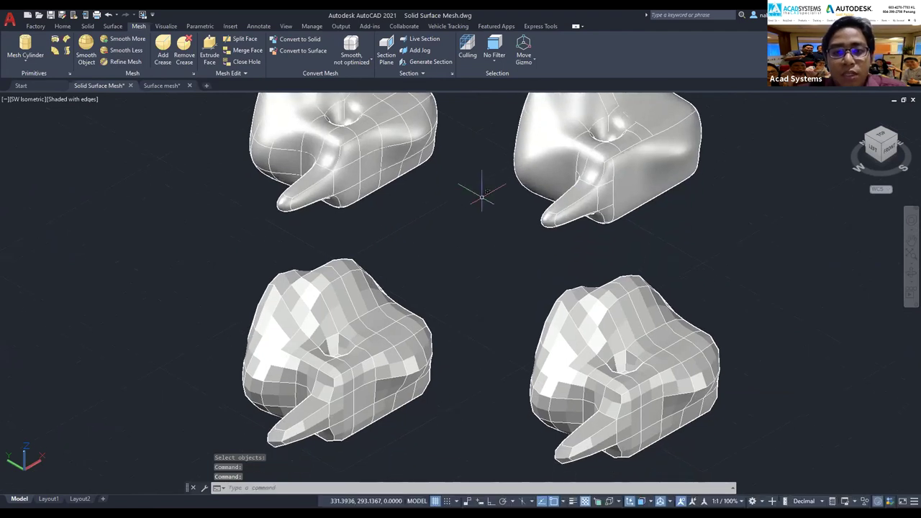
{"action": "left_click", "coordinate": [367, 62]}
Step: Convert the lower-left mesh copy to a Faceted, optimized solid
{"action": "key", "text": "Escape"}
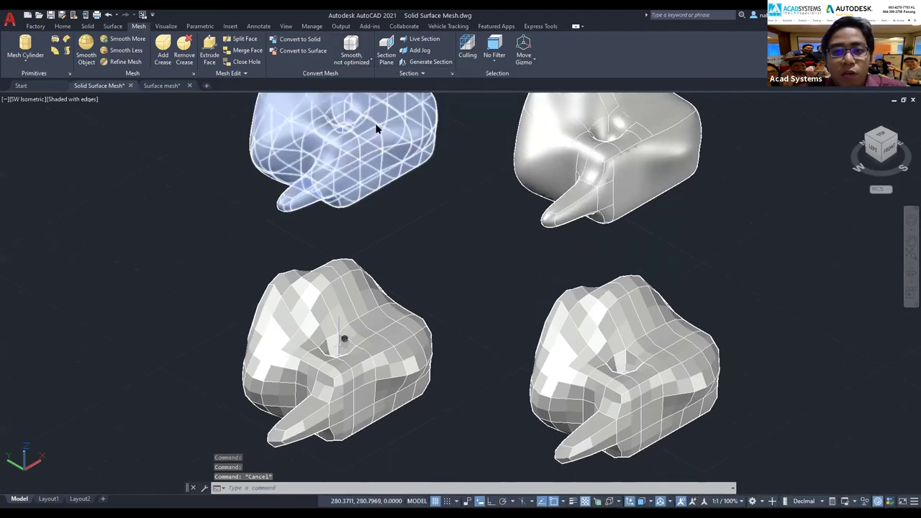
{"action": "left_click", "coordinate": [367, 62]}
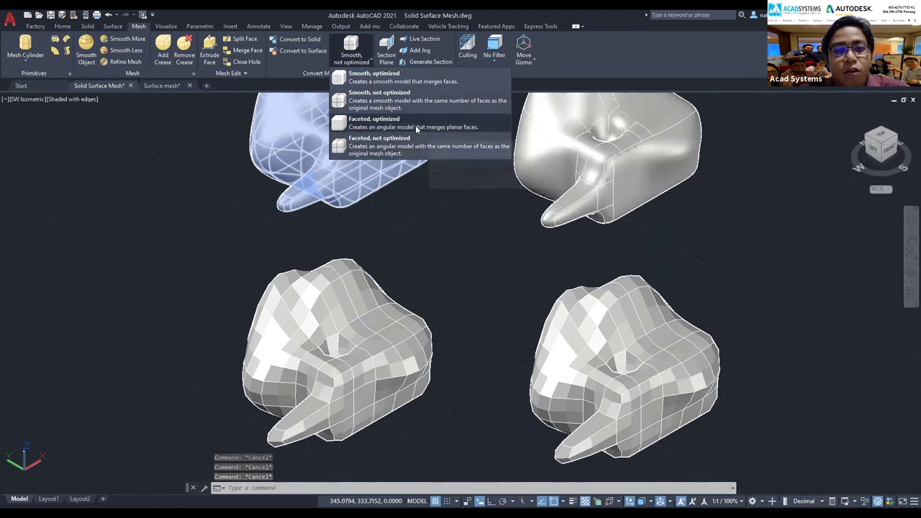
{"action": "left_click", "coordinate": [417, 126]}
{"action": "left_click", "coordinate": [299, 39]}
{"action": "left_click", "coordinate": [336, 306]}
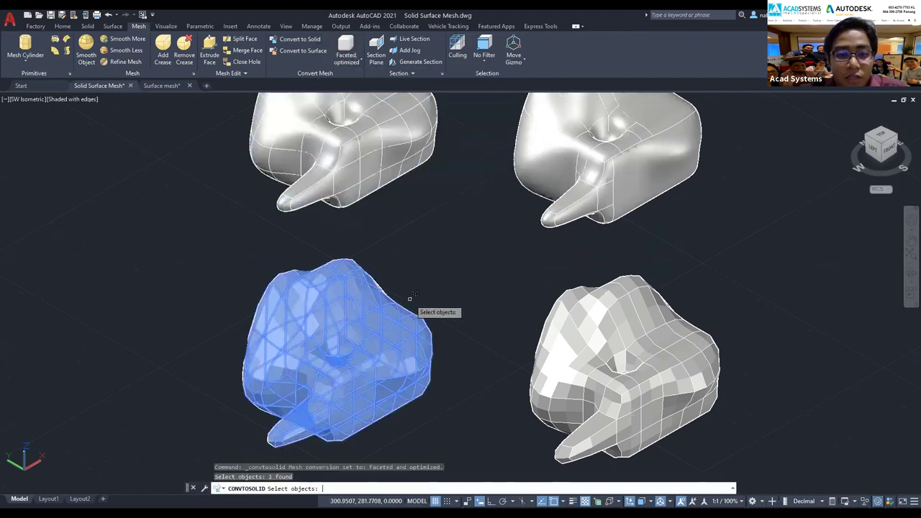
{"action": "key", "text": "Return"}
Step: Move the new faceted solid off to the left
{"action": "left_click", "coordinate": [410, 298]}
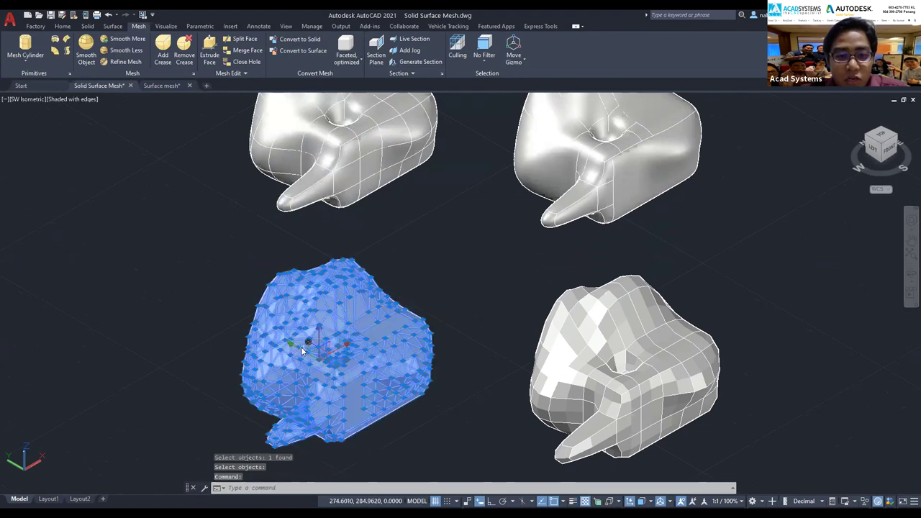
{"action": "left_click", "coordinate": [305, 344]}
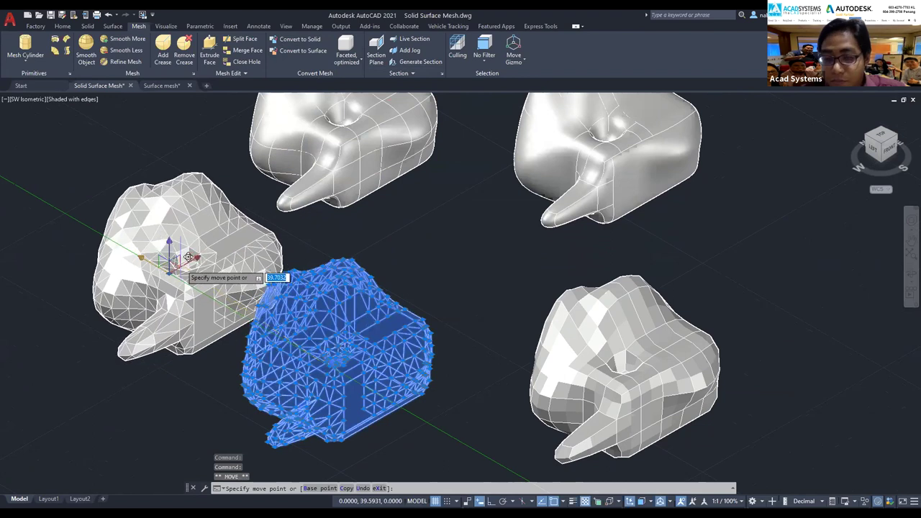
{"action": "key", "text": "Escape"}
{"action": "key", "text": "Escape"}
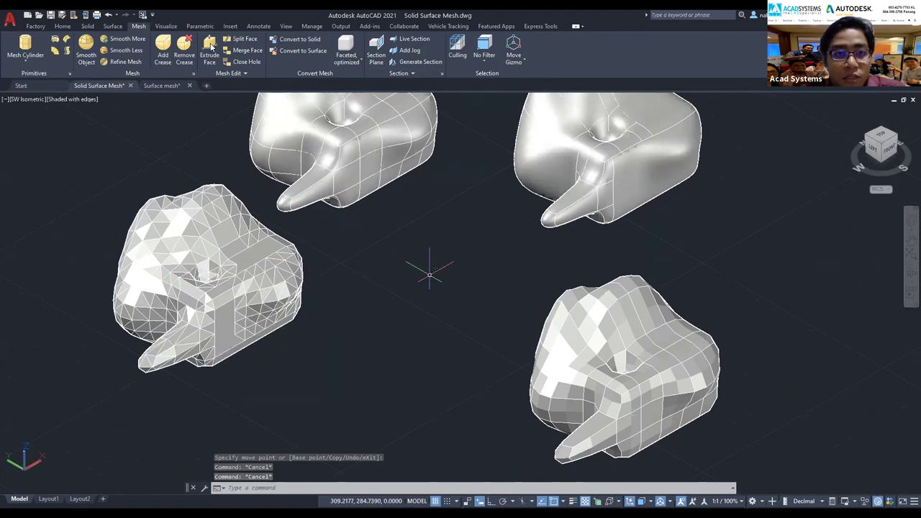
{"action": "scroll", "coordinate": [493, 266], "scroll_direction": "down", "scroll_amount": 2}
{"action": "middle_click_drag", "start_coordinate": [462, 198], "coordinate": [300, 176]}
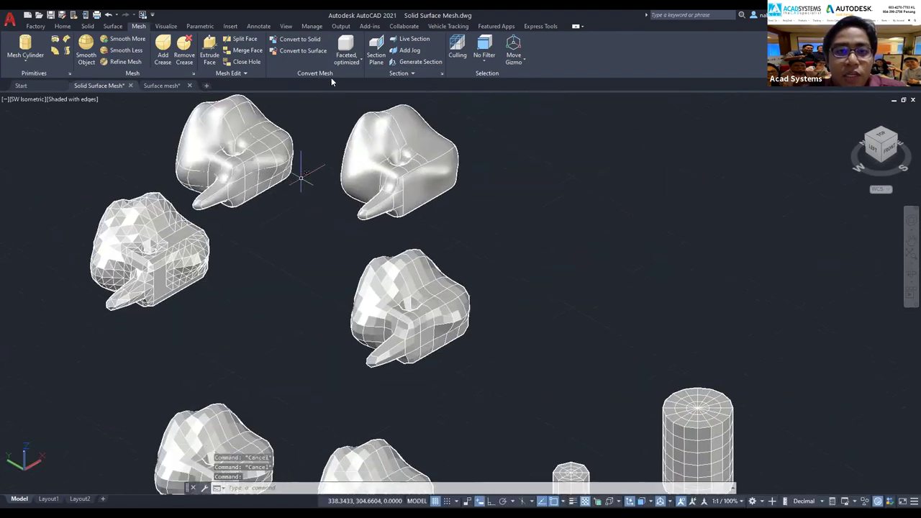
Step: Convert the middle mesh copy to a solid with the Faceted, not optimized option
{"action": "left_click", "coordinate": [351, 61]}
{"action": "left_click", "coordinate": [388, 147]}
{"action": "left_click", "coordinate": [295, 39]}
{"action": "left_click", "coordinate": [412, 256]}
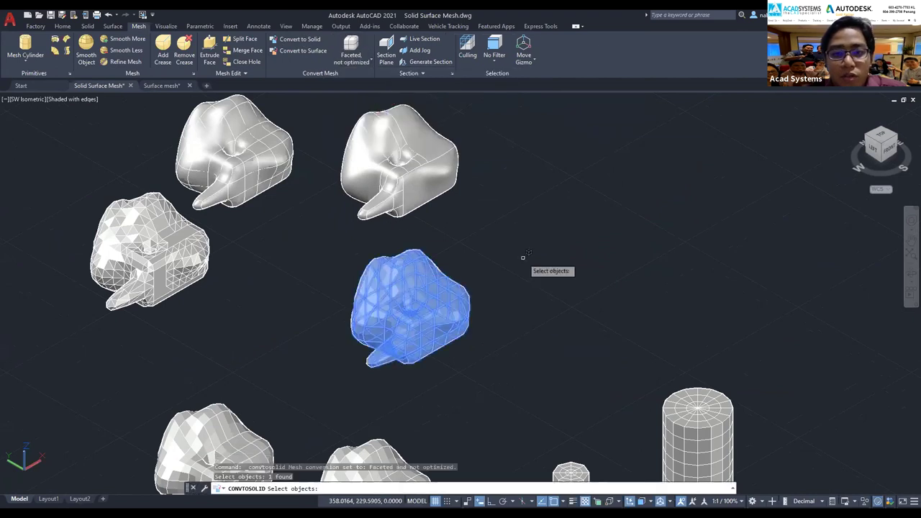
{"action": "scroll", "coordinate": [356, 327], "scroll_direction": "up", "scroll_amount": 2}
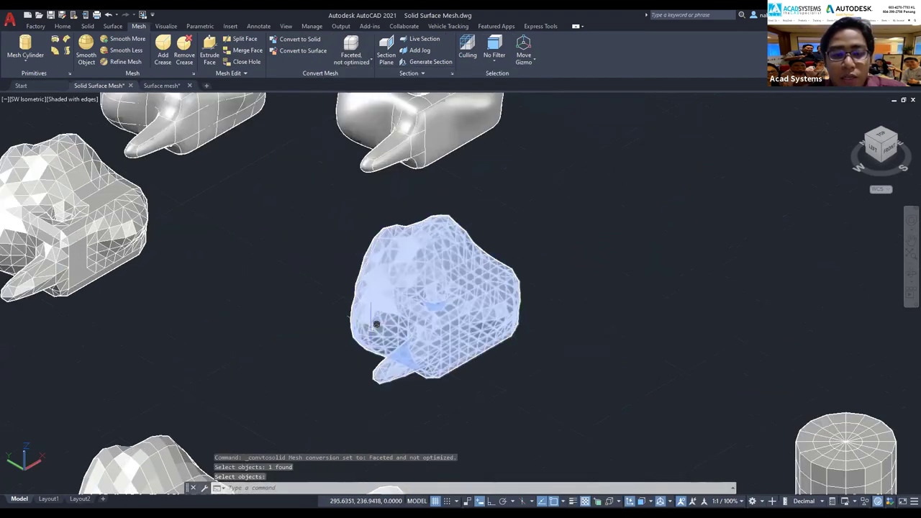
{"action": "key", "text": "Return"}
{"action": "middle_click_drag", "start_coordinate": [370, 221], "coordinate": [409, 231]}
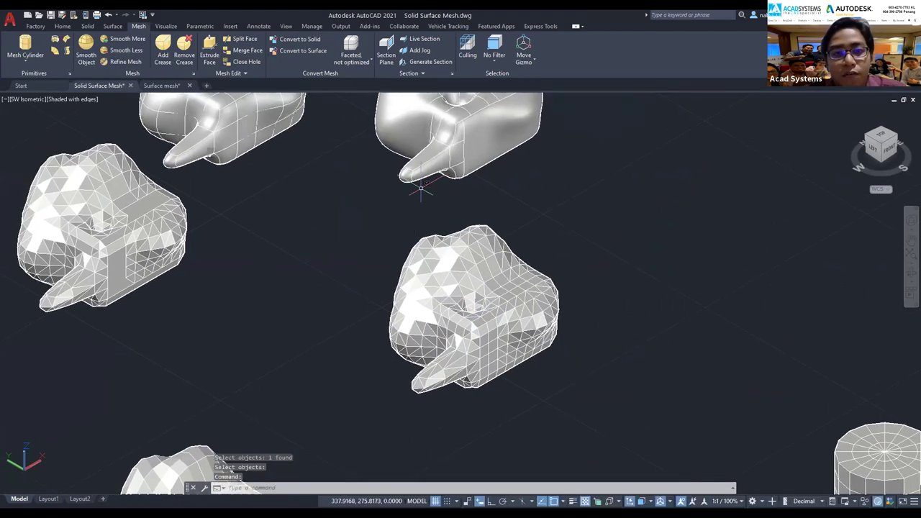
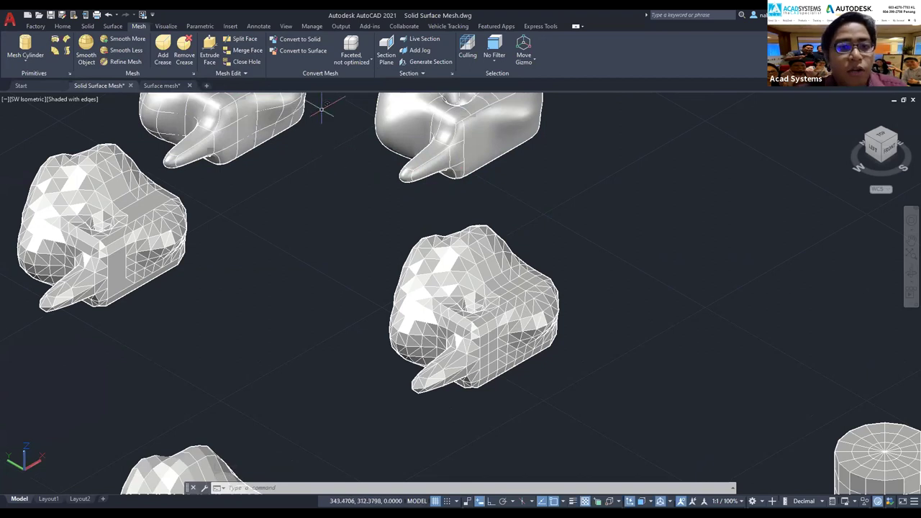
Step: Select the top-centre and top-left sample meshes and remove them from the drawing
{"action": "left_click", "coordinate": [428, 101]}
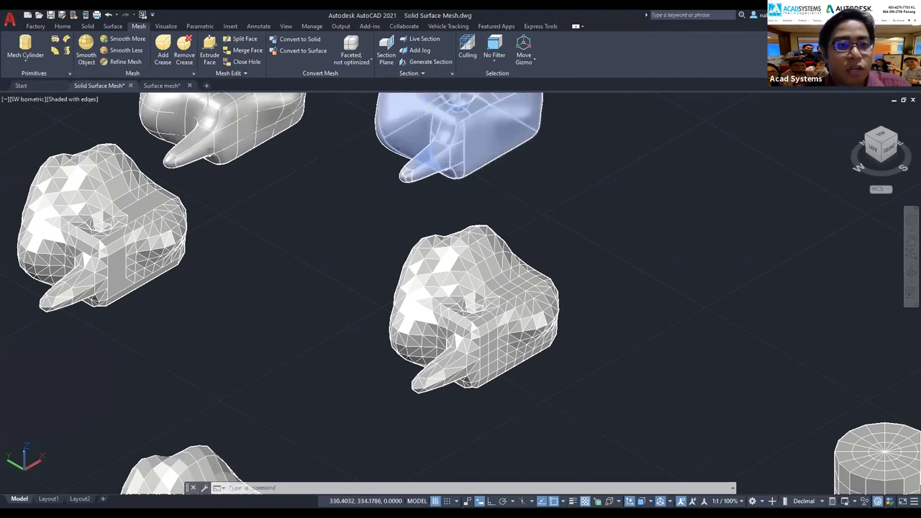
{"action": "left_click", "coordinate": [215, 101]}
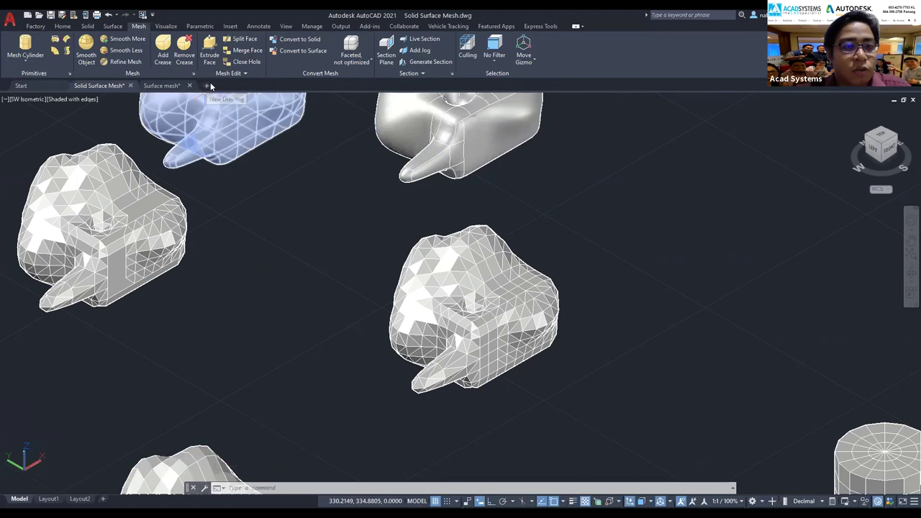
{"action": "key", "text": "ctrl+z"}
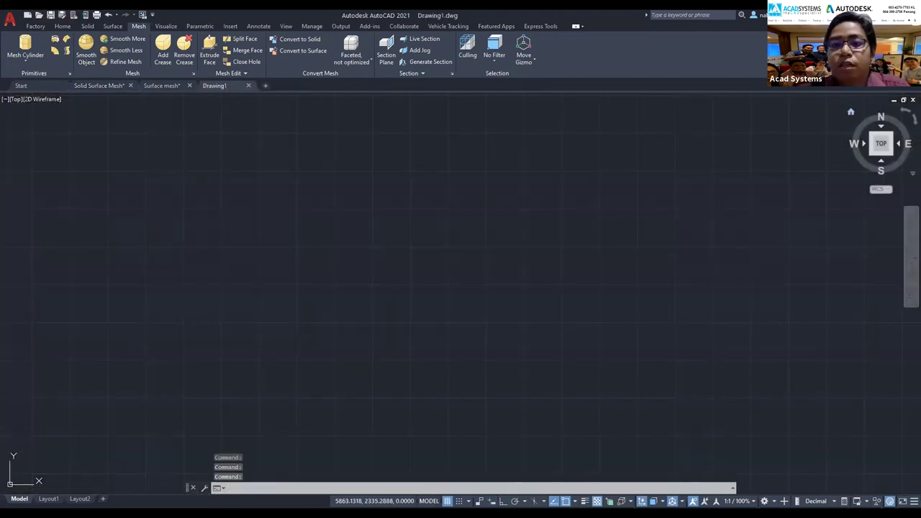
Step: Draw a mesh box with base length 20 and height 5 in a 3D view
{"action": "mouse_move", "coordinate": [461, 288]}
{"action": "middle_mouse_down", "text": "shift"}
{"action": "mouse_move", "coordinate": [503, 244]}
{"action": "mouse_move", "coordinate": [454, 335]}
{"action": "middle_mouse_up", "text": "shift"}
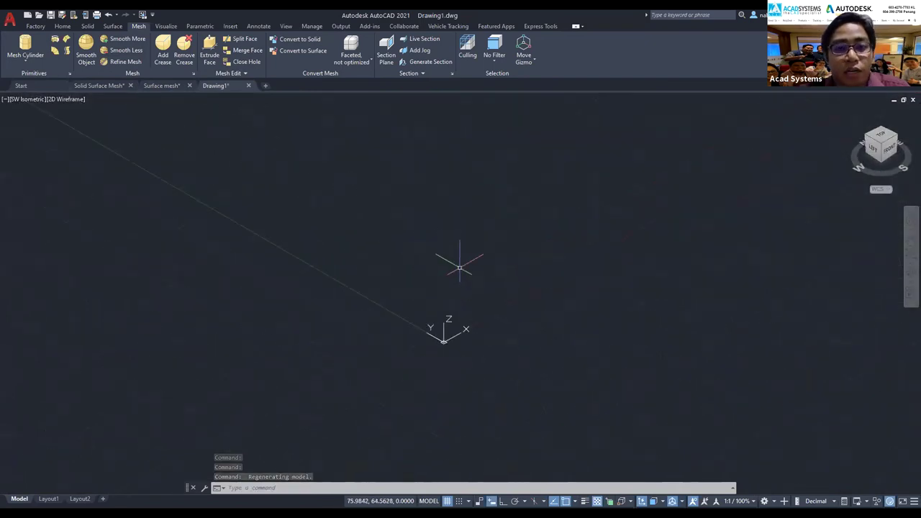
{"action": "left_click", "coordinate": [32, 63]}
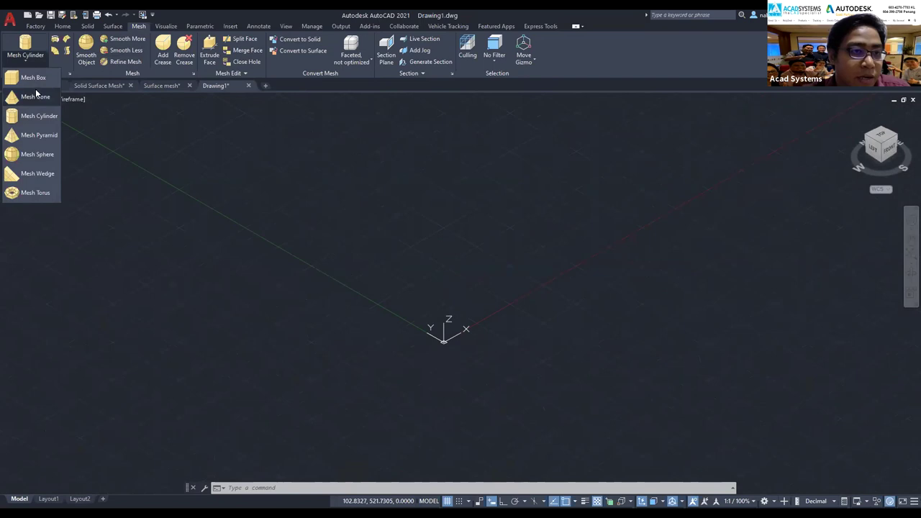
{"action": "left_click", "coordinate": [33, 77]}
{"action": "middle_click_drag", "start_coordinate": [296, 178], "coordinate": [270, 304]}
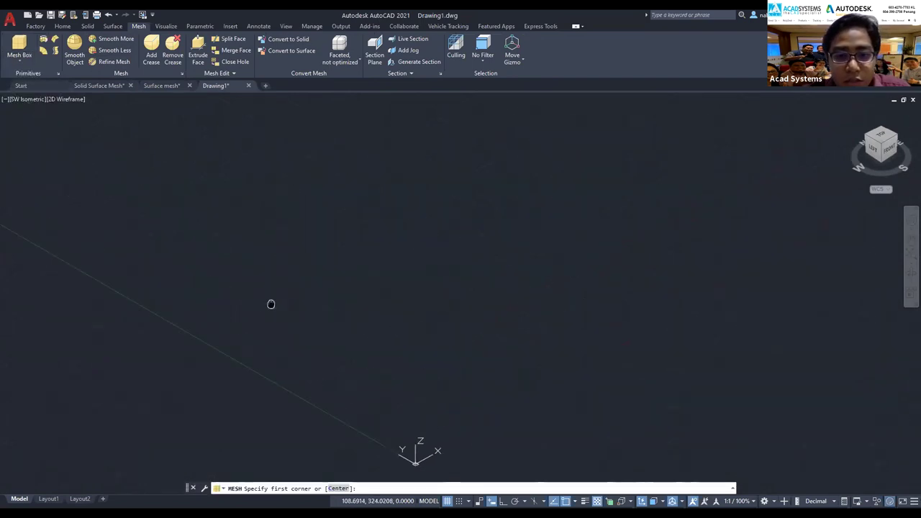
{"action": "left_click", "coordinate": [425, 321]}
{"action": "type", "text": "20"}
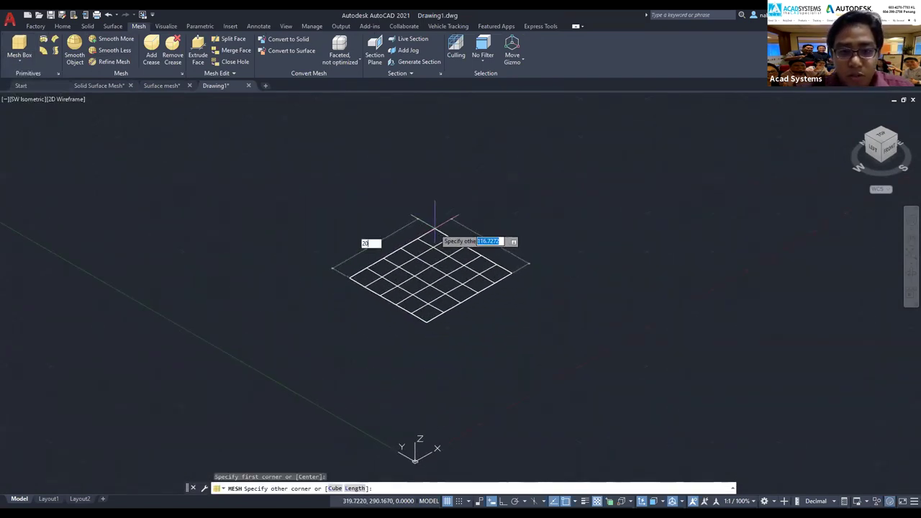
{"action": "key", "text": "Return"}
{"action": "key", "text": "BackSpace"}
{"action": "type", "text": "5"}
{"action": "key", "text": "Return"}
Step: Recentre the mesh box and switch to the Shaded with Edges visual style
{"action": "scroll", "coordinate": [489, 312], "scroll_direction": "up", "scroll_amount": 3}
{"action": "scroll", "coordinate": [489, 312], "scroll_direction": "up", "scroll_amount": 3}
{"action": "scroll", "coordinate": [315, 269], "scroll_direction": "down", "scroll_amount": 3}
{"action": "scroll", "coordinate": [458, 278], "scroll_direction": "down", "scroll_amount": 3}
{"action": "scroll", "coordinate": [494, 274], "scroll_direction": "down", "scroll_amount": 2}
{"action": "scroll", "coordinate": [287, 230], "scroll_direction": "up", "scroll_amount": 3}
{"action": "scroll", "coordinate": [364, 230], "scroll_direction": "up", "scroll_amount": 2}
{"action": "middle_click_drag", "start_coordinate": [364, 230], "coordinate": [335, 180]}
{"action": "scroll", "coordinate": [332, 187], "scroll_direction": "down", "scroll_amount": 3}
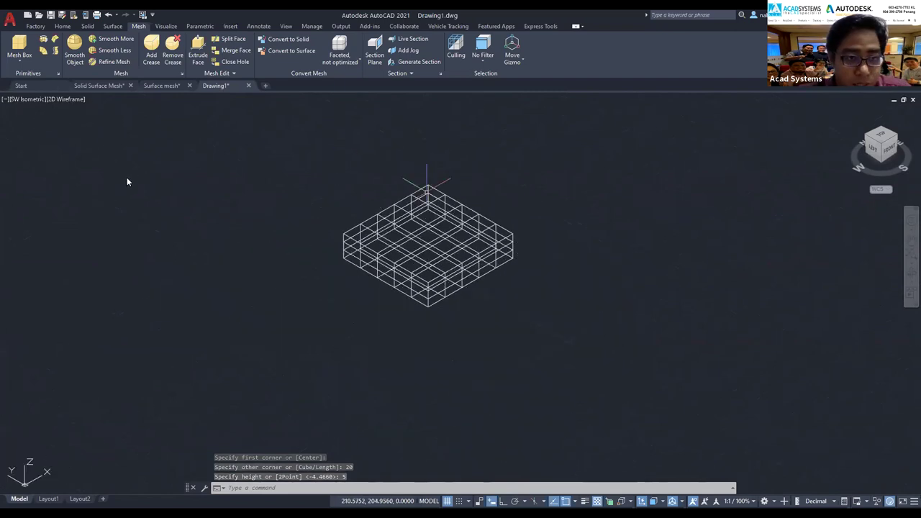
{"action": "scroll", "coordinate": [374, 179], "scroll_direction": "up", "scroll_amount": 2}
{"action": "left_click", "coordinate": [65, 99]}
{"action": "left_click", "coordinate": [105, 174]}
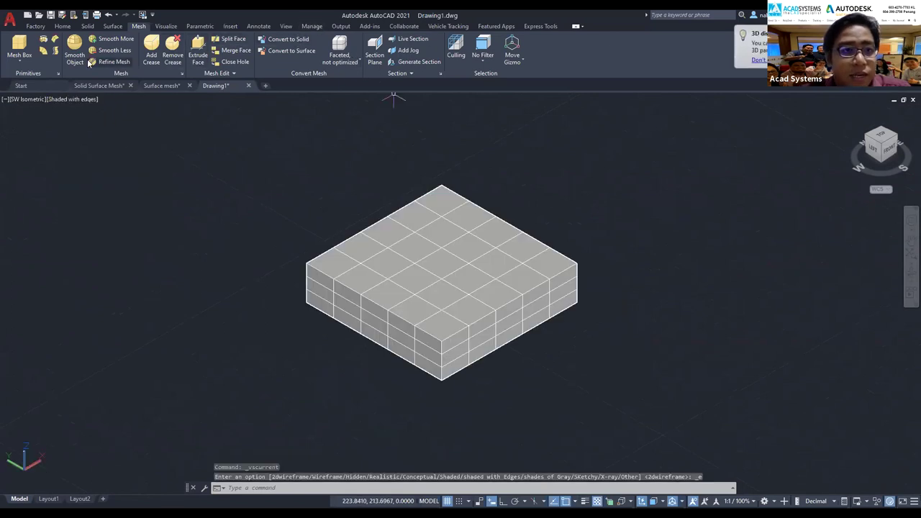
Step: With the Face filter, raise the five back-row top faces 15 units into a backrest
{"action": "left_click", "coordinate": [434, 198]}
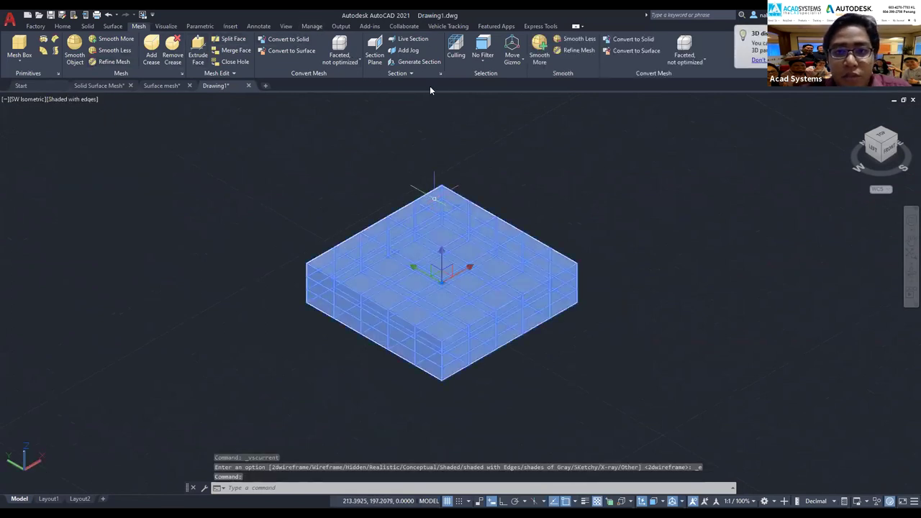
{"action": "key", "text": "Escape"}
{"action": "left_click", "coordinate": [482, 59]}
{"action": "left_click", "coordinate": [491, 135]}
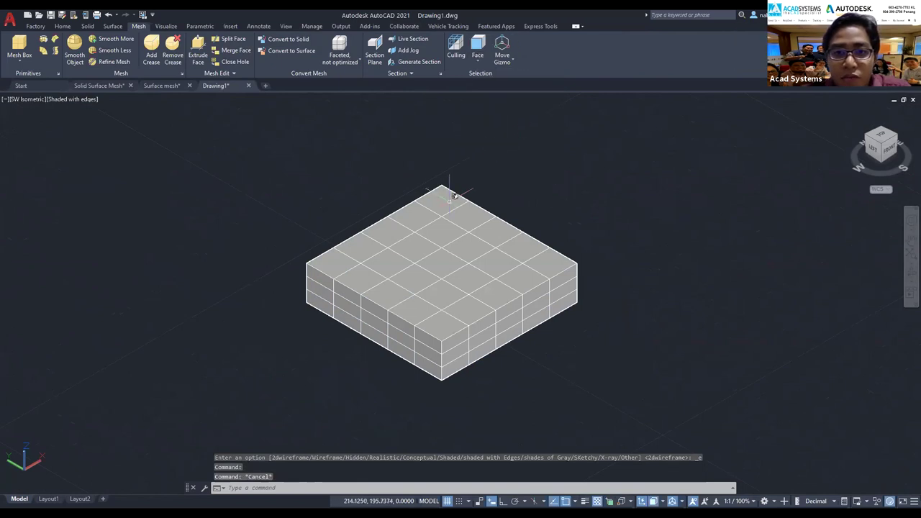
{"action": "left_click", "coordinate": [441, 199]}
{"action": "left_click", "coordinate": [469, 215]}
{"action": "left_click", "coordinate": [495, 231]}
{"action": "left_click", "coordinate": [522, 246]}
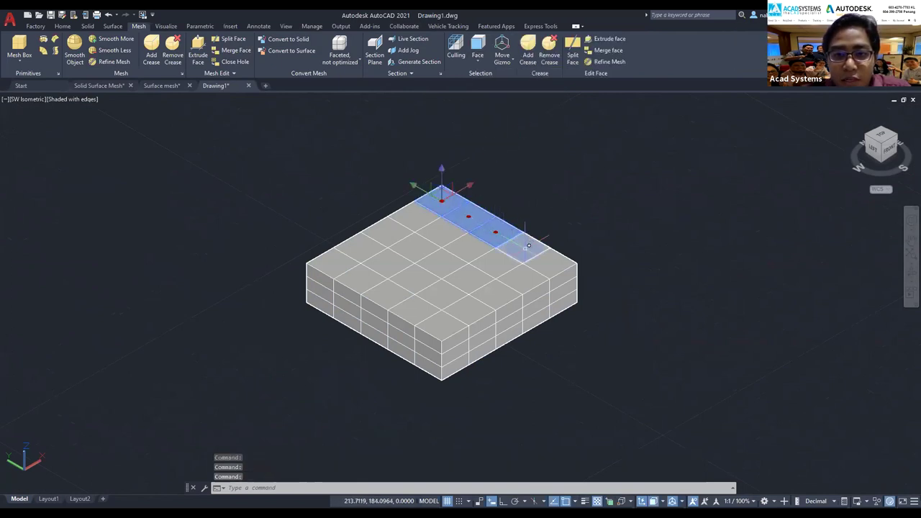
{"action": "left_click", "coordinate": [549, 262]}
{"action": "left_click", "coordinate": [441, 172]}
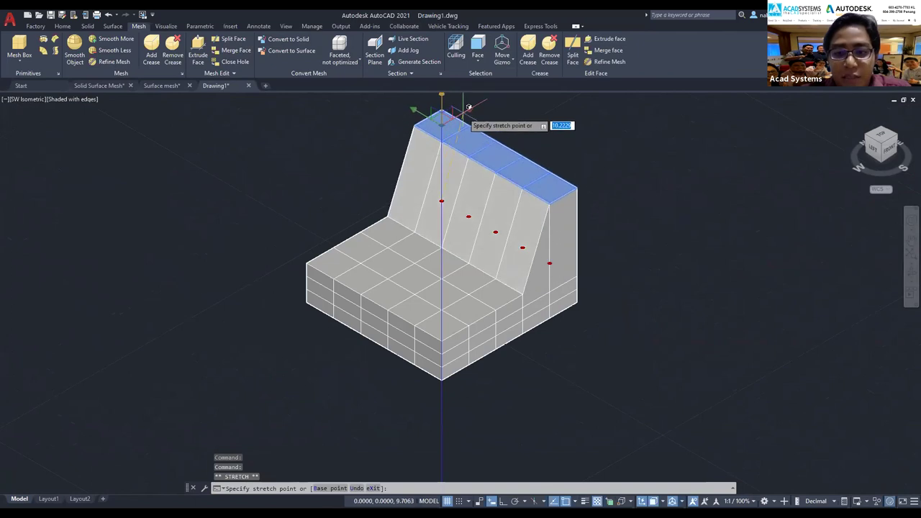
{"action": "type", "text": "15"}
{"action": "key", "text": "Return"}
{"action": "key", "text": "Escape"}
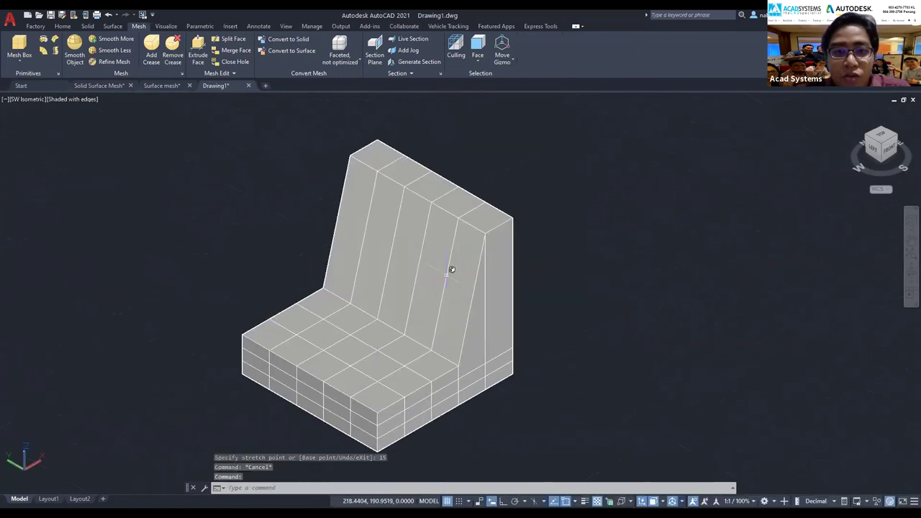
Step: With the Edge filter, stretch the backrest's top and base edges so it slants
{"action": "left_click", "coordinate": [477, 61]}
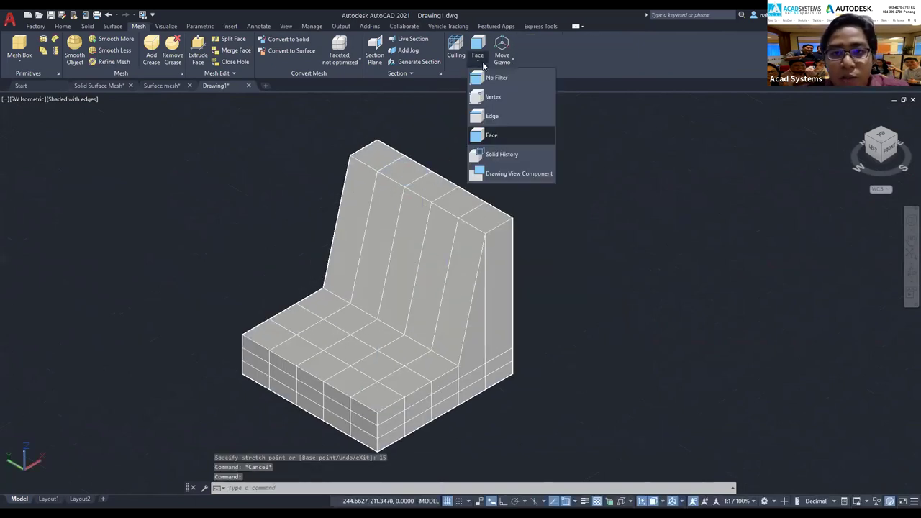
{"action": "left_click", "coordinate": [491, 117]}
{"action": "left_click", "coordinate": [399, 178]}
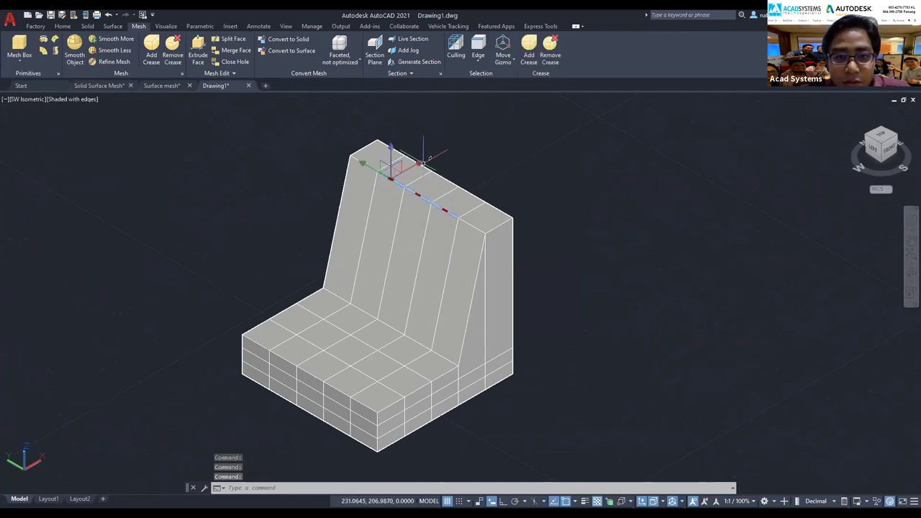
{"action": "left_click", "coordinate": [456, 205]}
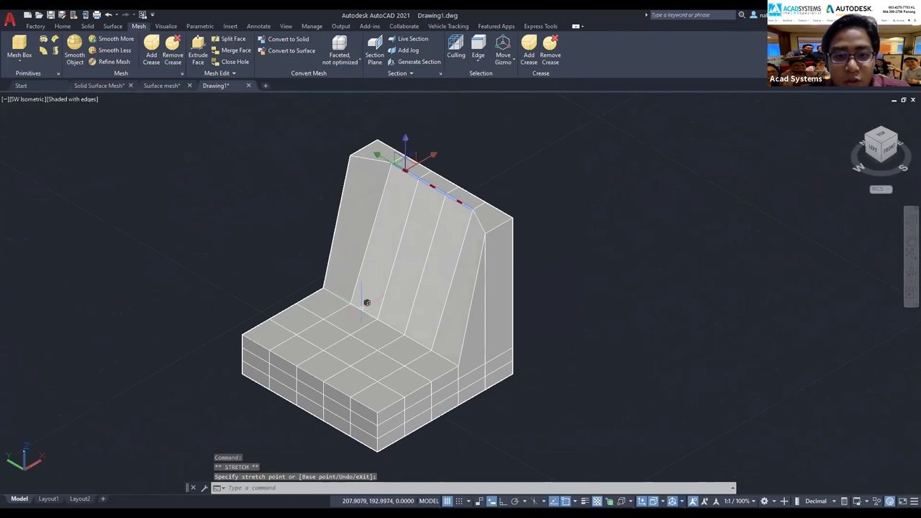
{"action": "key", "text": "Escape"}
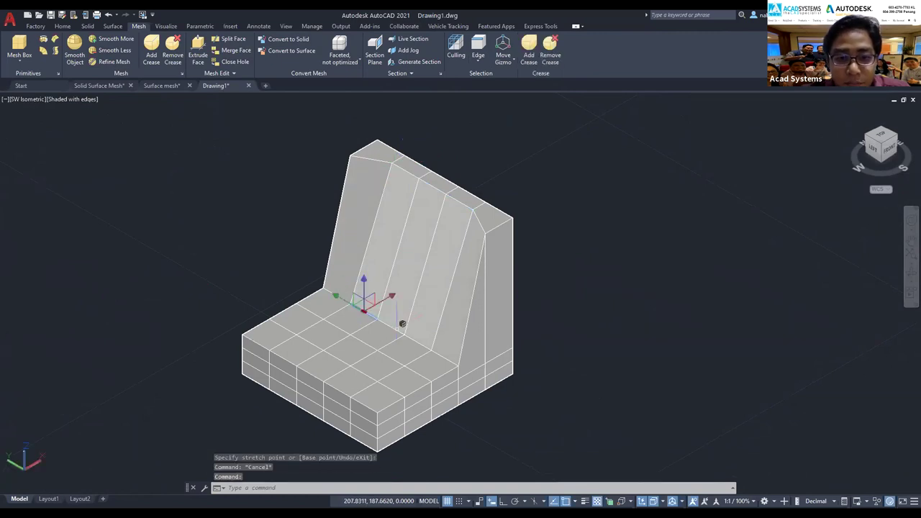
{"action": "left_click", "coordinate": [400, 298]}
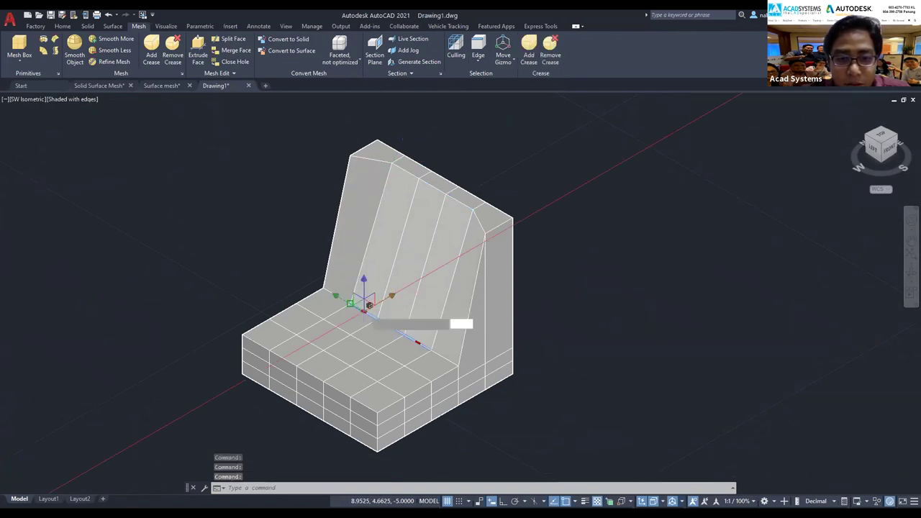
{"action": "left_click", "coordinate": [352, 305]}
{"action": "key", "text": "Escape"}
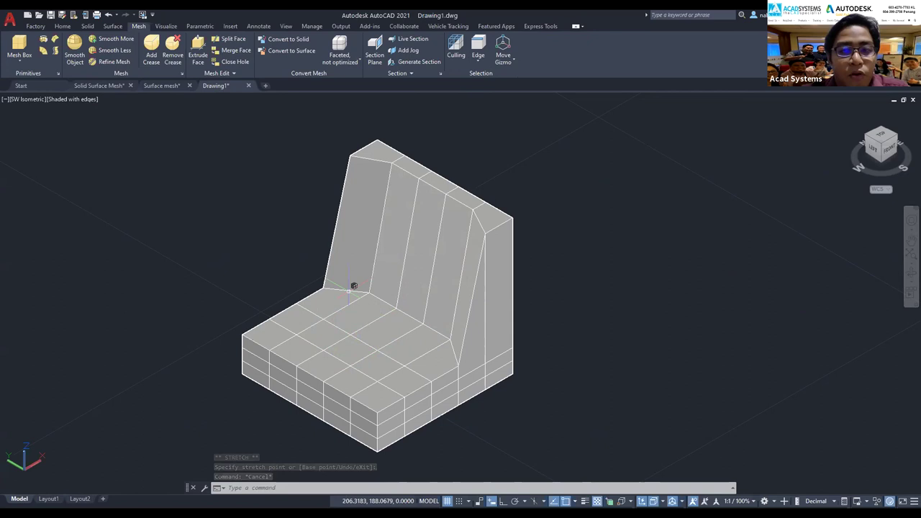
{"action": "left_click", "coordinate": [478, 62]}
Step: Push the four middle seat faces downward using the Face filter
{"action": "left_click", "coordinate": [489, 133]}
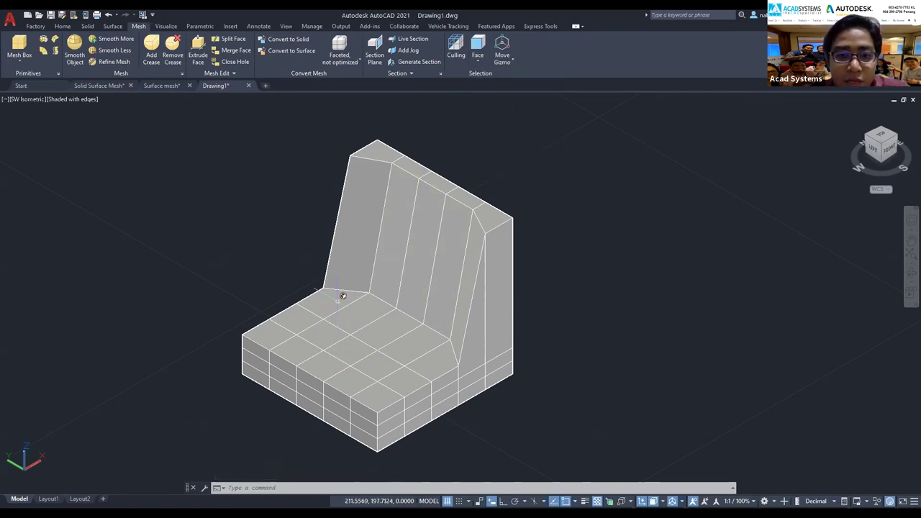
{"action": "left_click", "coordinate": [359, 314]}
{"action": "left_click", "coordinate": [386, 329]}
{"action": "left_click", "coordinate": [349, 350]}
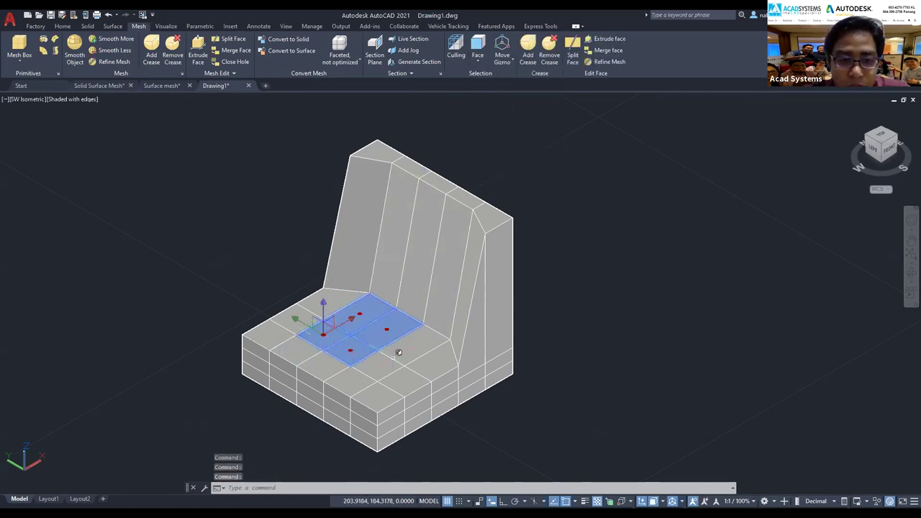
{"action": "left_click", "coordinate": [377, 365]}
{"action": "left_click", "coordinate": [324, 307]}
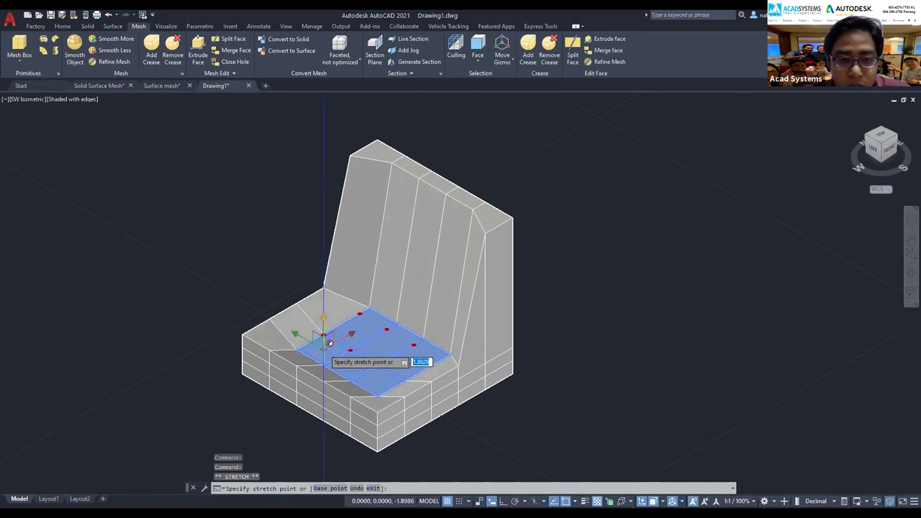
{"action": "key", "text": "Escape"}
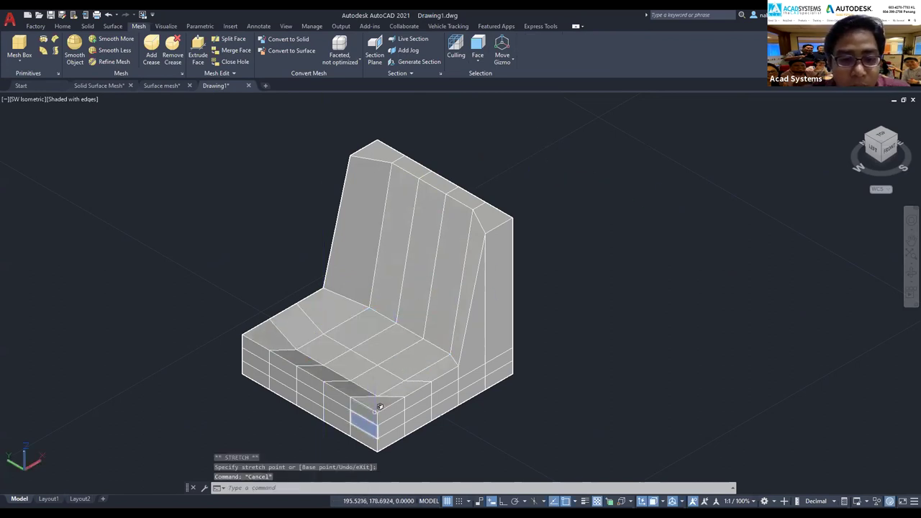
Step: Switch to the Edge filter and select the seat's vertical front corner edge
{"action": "left_click", "coordinate": [479, 56]}
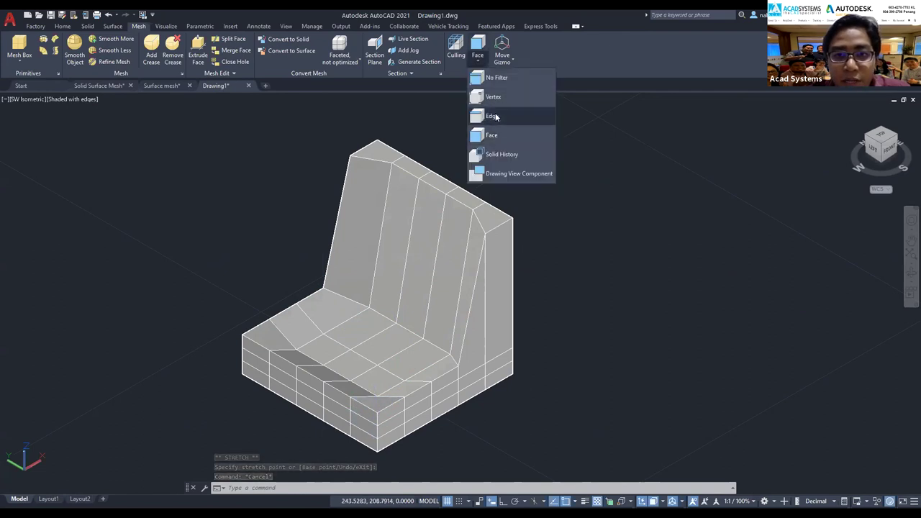
{"action": "left_click", "coordinate": [493, 115]}
{"action": "left_click", "coordinate": [377, 419]}
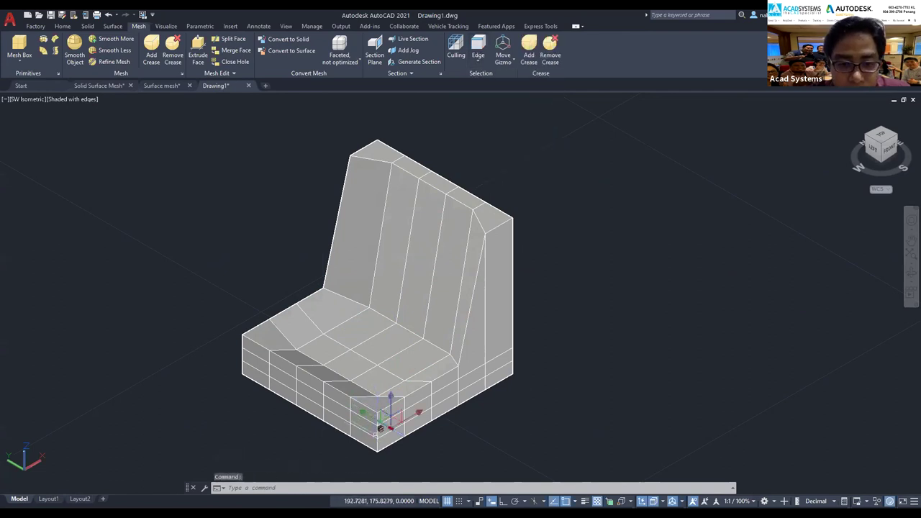
{"action": "scroll", "coordinate": [381, 435], "scroll_direction": "up", "scroll_amount": 3}
{"action": "scroll", "coordinate": [440, 353], "scroll_direction": "up", "scroll_amount": 3}
{"action": "key", "text": "Escape"}
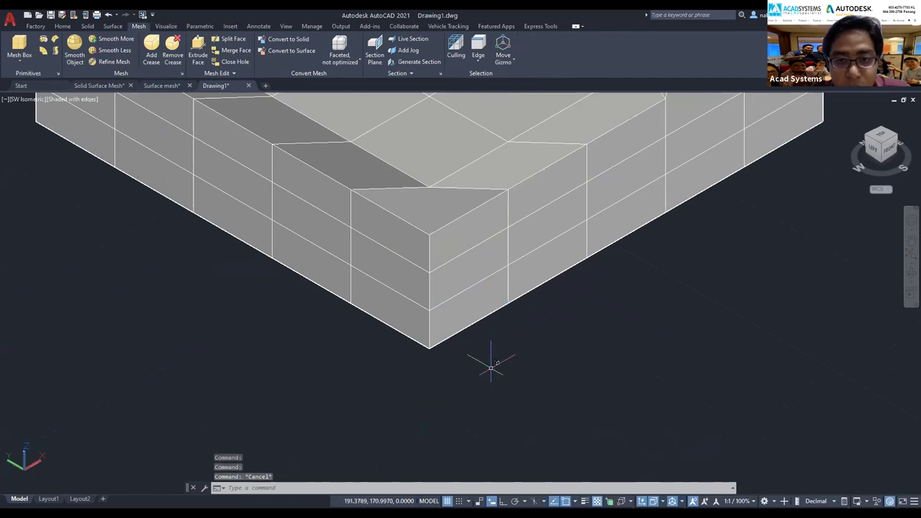
{"action": "left_click", "coordinate": [430, 255]}
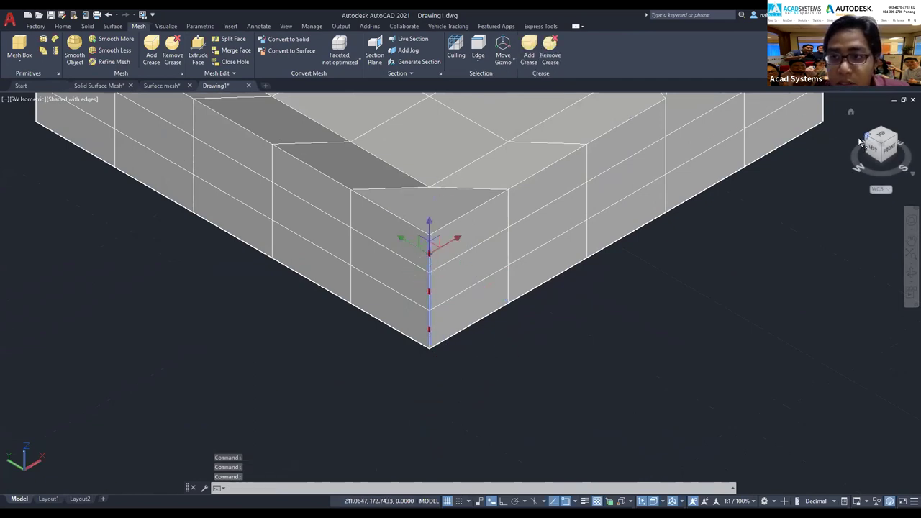
{"action": "left_click", "coordinate": [861, 137]}
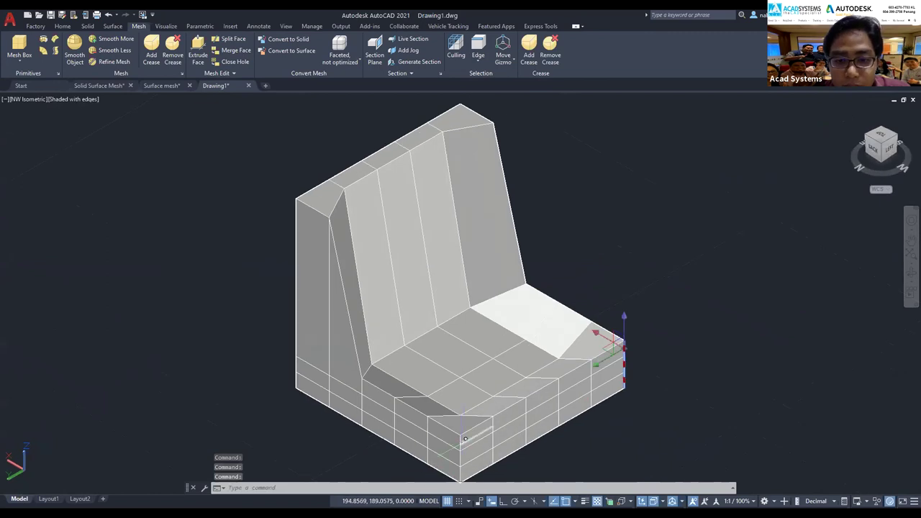
Step: Stretch the front seat corner inward from Top view, then return to a tilted view
{"action": "left_click", "coordinate": [464, 438]}
{"action": "scroll", "coordinate": [461, 365], "scroll_direction": "up", "scroll_amount": 3}
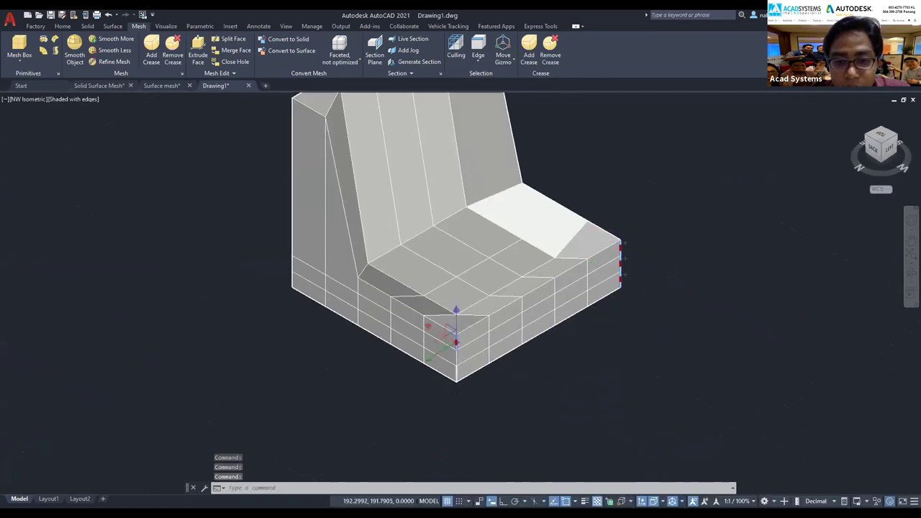
{"action": "scroll", "coordinate": [461, 365], "scroll_direction": "up", "scroll_amount": 2}
{"action": "scroll", "coordinate": [462, 365], "scroll_direction": "up", "scroll_amount": 2}
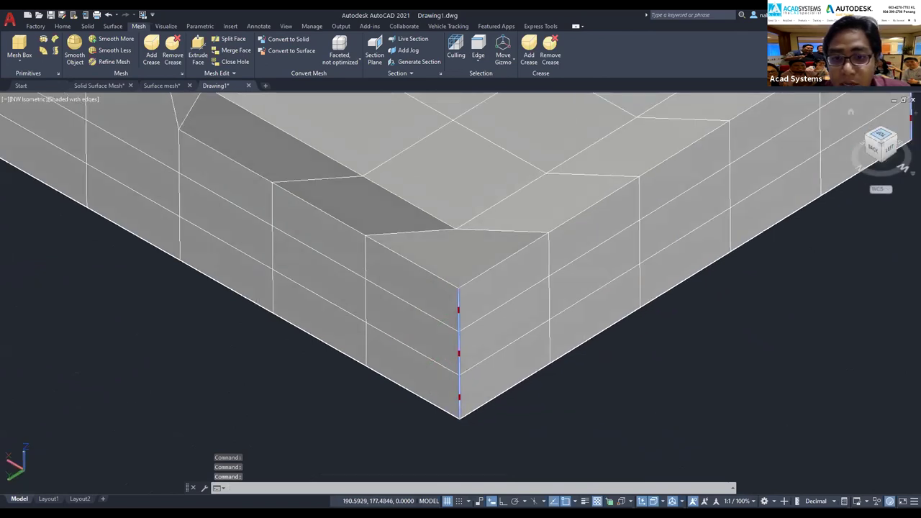
{"action": "middle_click_drag", "start_coordinate": [686, 255], "coordinate": [647, 259], "text": "shift"}
{"action": "middle_click_drag", "start_coordinate": [537, 181], "coordinate": [608, 174], "text": "shift"}
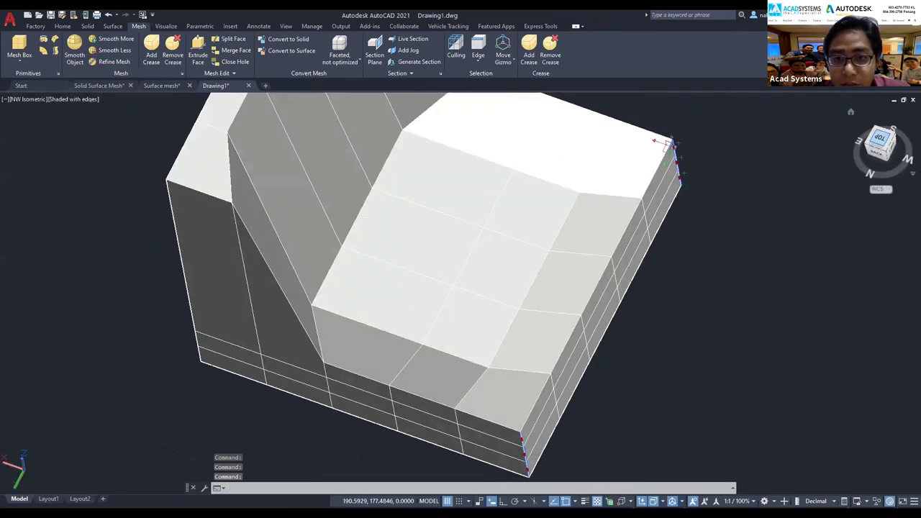
{"action": "left_click", "coordinate": [879, 140]}
{"action": "left_click", "coordinate": [555, 178]}
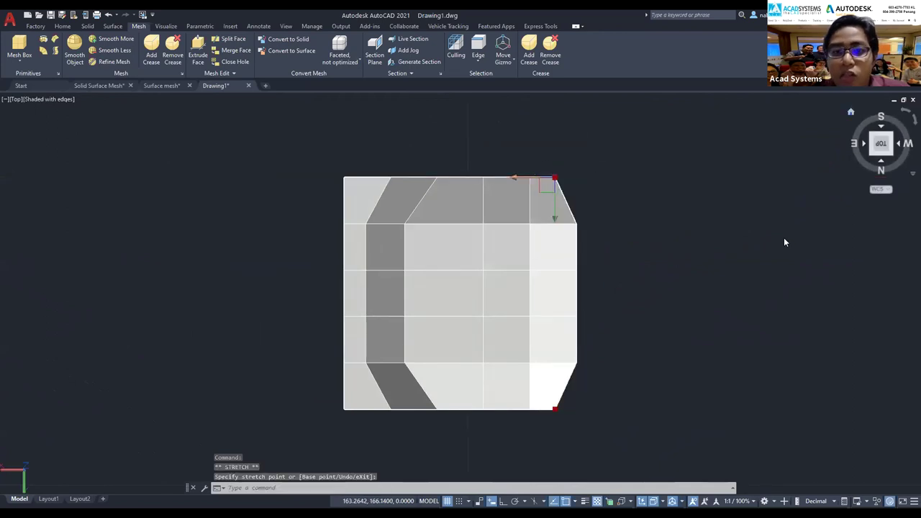
{"action": "mouse_move", "coordinate": [589, 248]}
{"action": "middle_mouse_down", "text": "shift"}
{"action": "mouse_move", "coordinate": [539, 417]}
{"action": "mouse_move", "coordinate": [697, 198]}
{"action": "mouse_move", "coordinate": [688, 265]}
{"action": "middle_mouse_up", "text": "shift"}
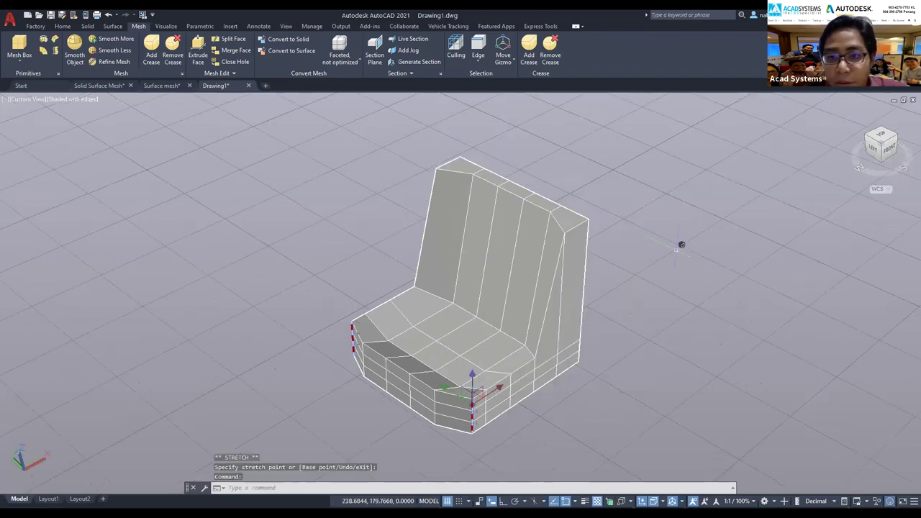
{"action": "key", "text": "Escape"}
{"action": "scroll", "coordinate": [456, 251], "scroll_direction": "up", "scroll_amount": 1}
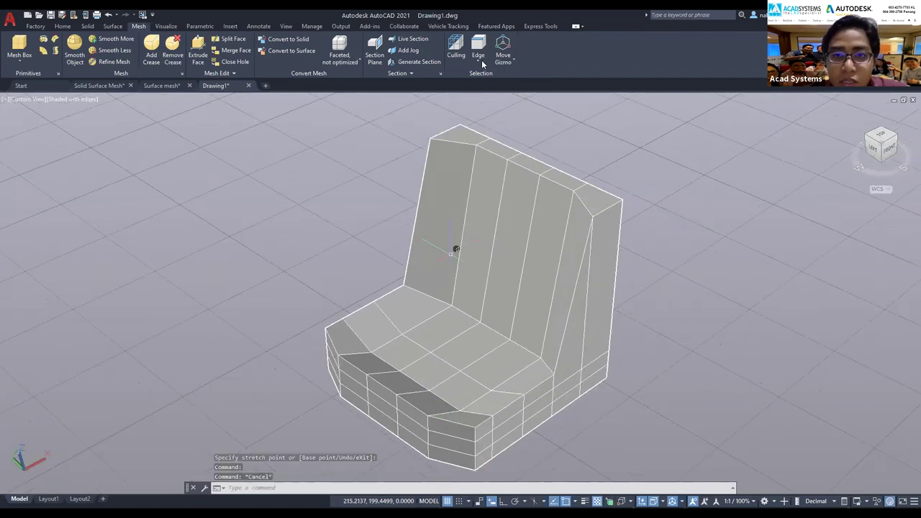
Step: With the Vertex filter, select the backrest's top vertices and pull the corner inward
{"action": "left_click", "coordinate": [478, 58]}
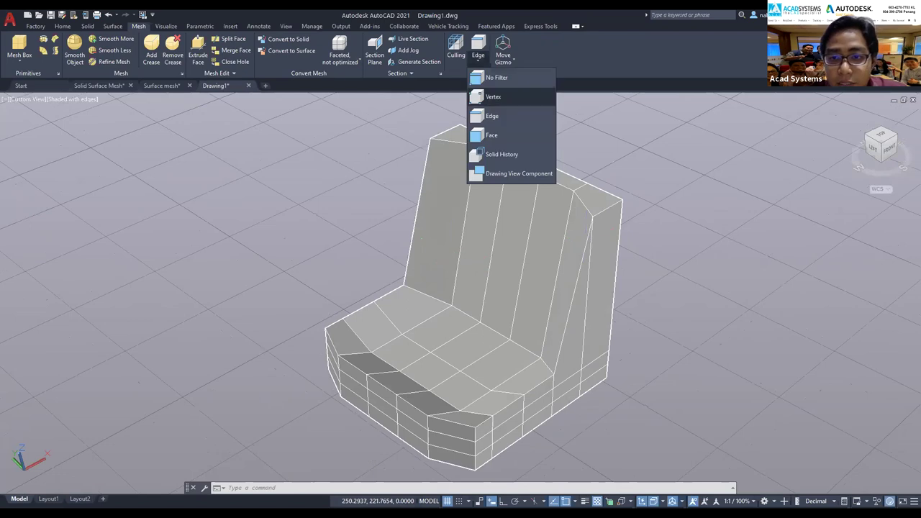
{"action": "left_click", "coordinate": [493, 96]}
{"action": "left_click", "coordinate": [627, 204]}
{"action": "left_click", "coordinate": [472, 116]}
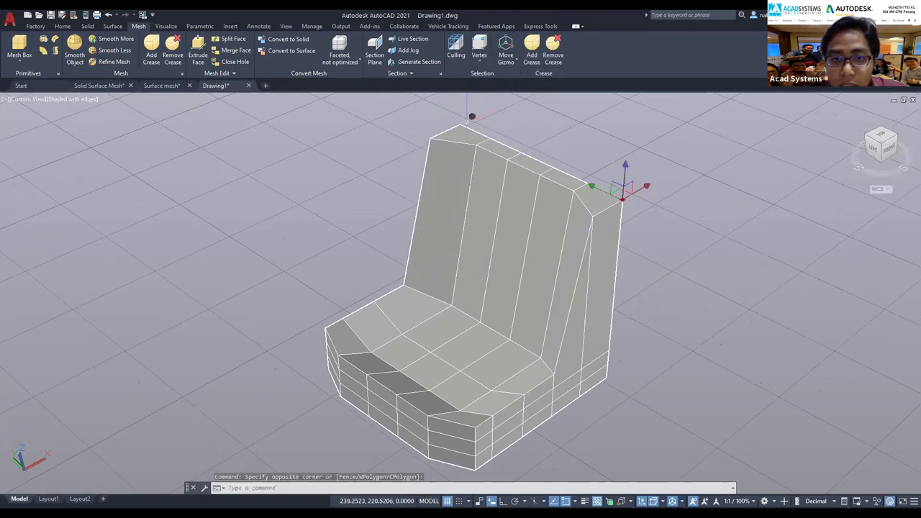
{"action": "left_click", "coordinate": [453, 133]}
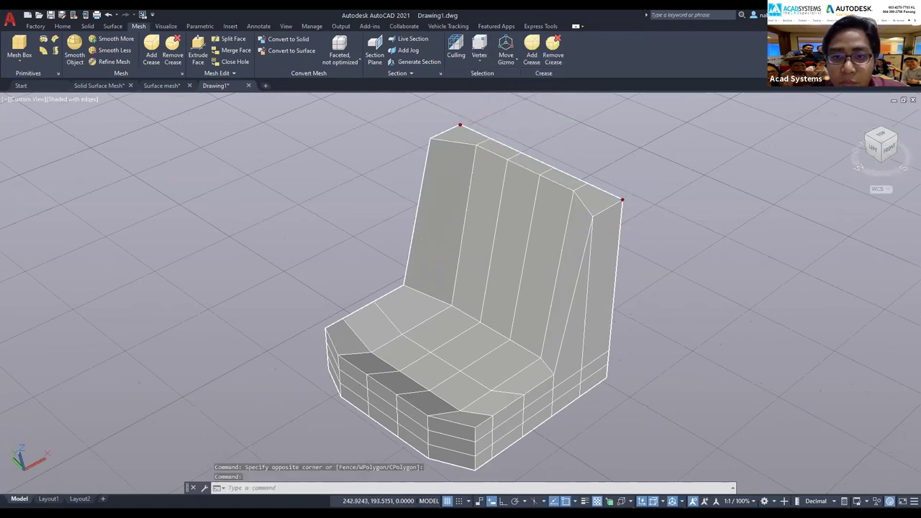
{"action": "left_click", "coordinate": [622, 199]}
{"action": "key", "text": "Escape"}
{"action": "key", "text": "Escape"}
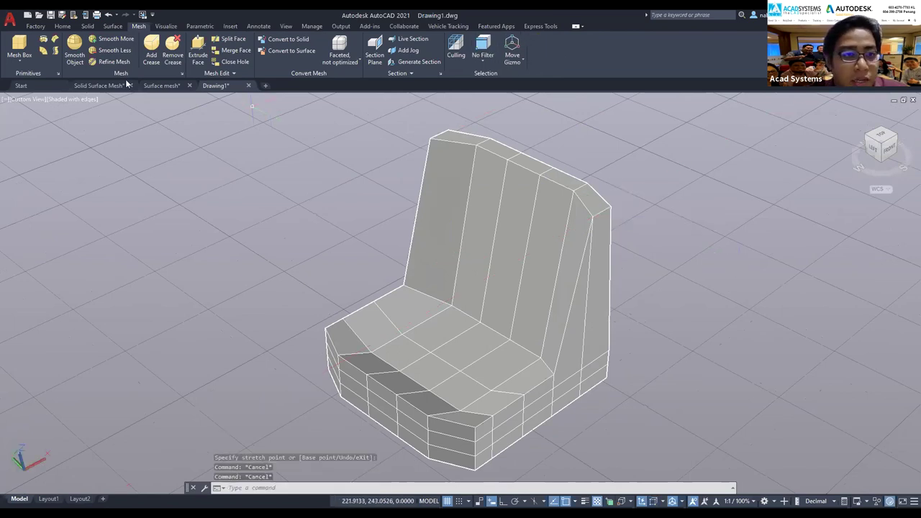
{"action": "left_click", "coordinate": [124, 40]}
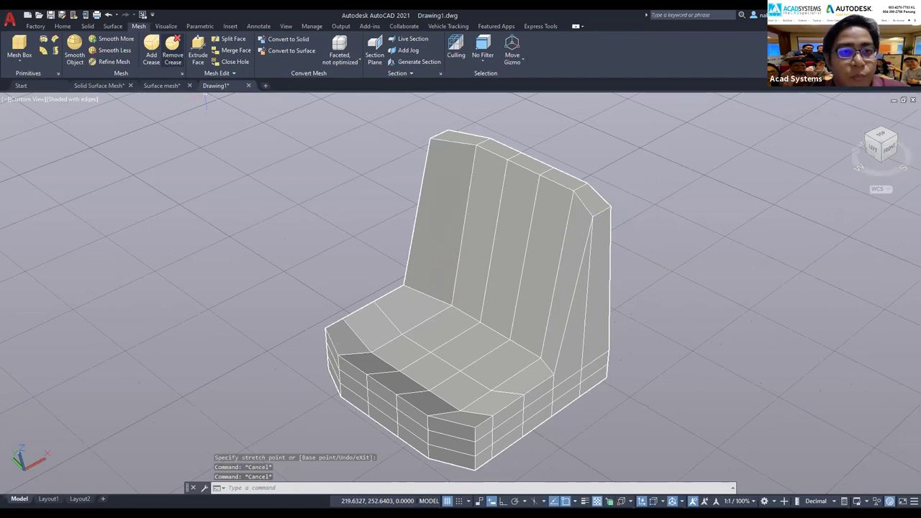
Step: Apply Smooth More to the chair mesh twice, check Front view, then return to isometric
{"action": "left_click", "coordinate": [498, 259]}
{"action": "key", "text": "Return"}
{"action": "left_click", "coordinate": [431, 267]}
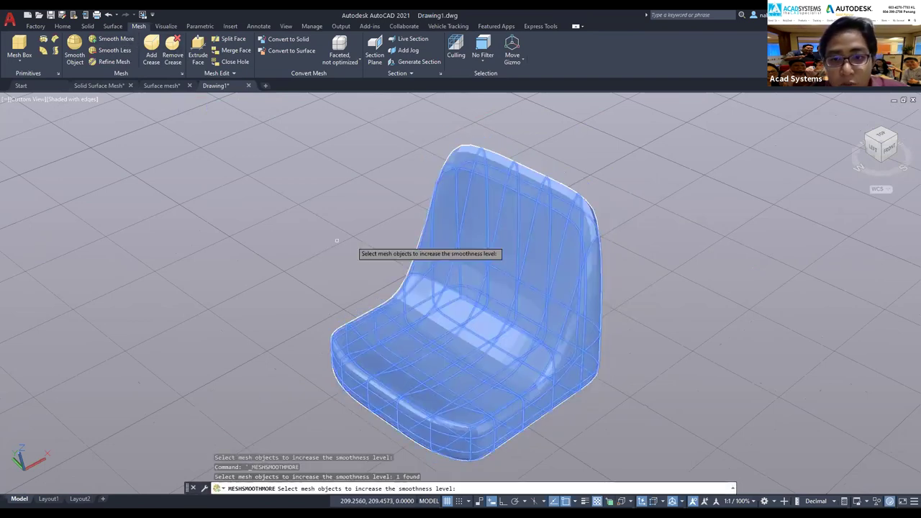
{"action": "key", "text": "Escape"}
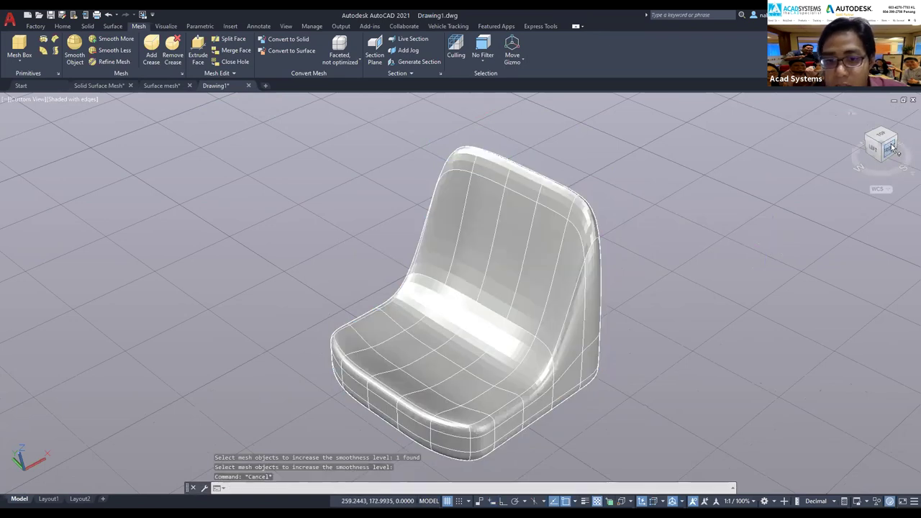
{"action": "left_click", "coordinate": [890, 147]}
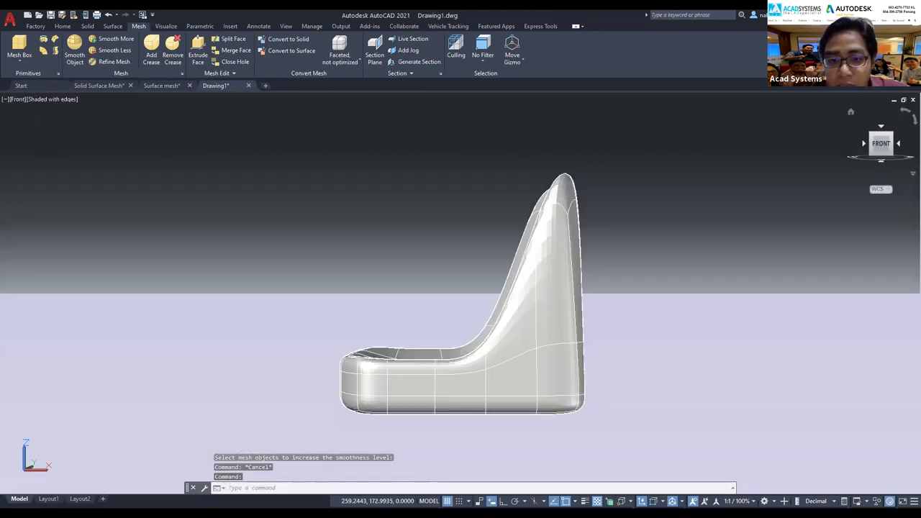
{"action": "left_click", "coordinate": [850, 112]}
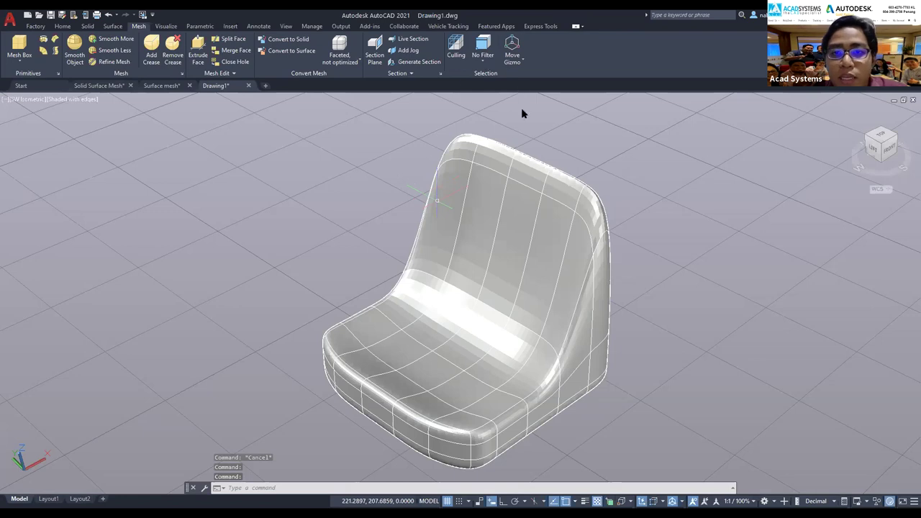
Step: With the Face filter, trial-stretch seat and backrest faces, cancelling each attempt
{"action": "left_click", "coordinate": [483, 54]}
{"action": "left_click", "coordinate": [491, 134]}
{"action": "left_click", "coordinate": [455, 312]}
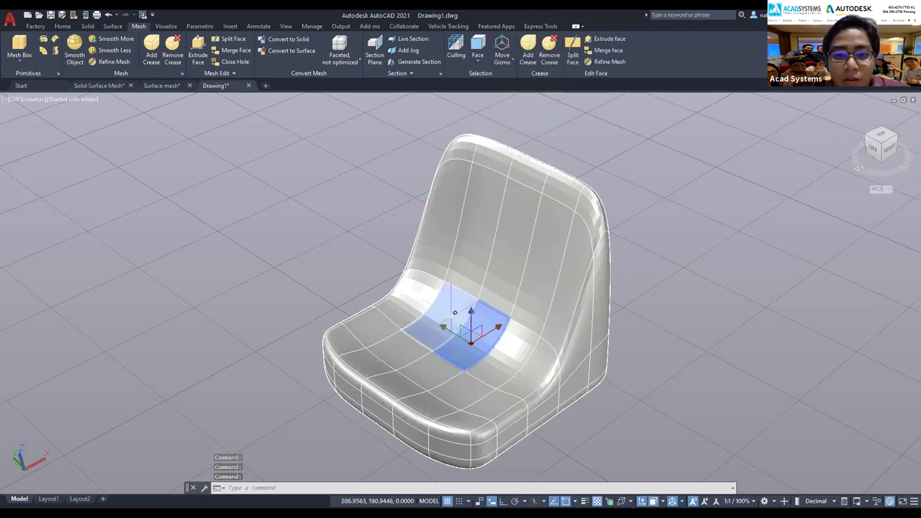
{"action": "left_click", "coordinate": [520, 351]}
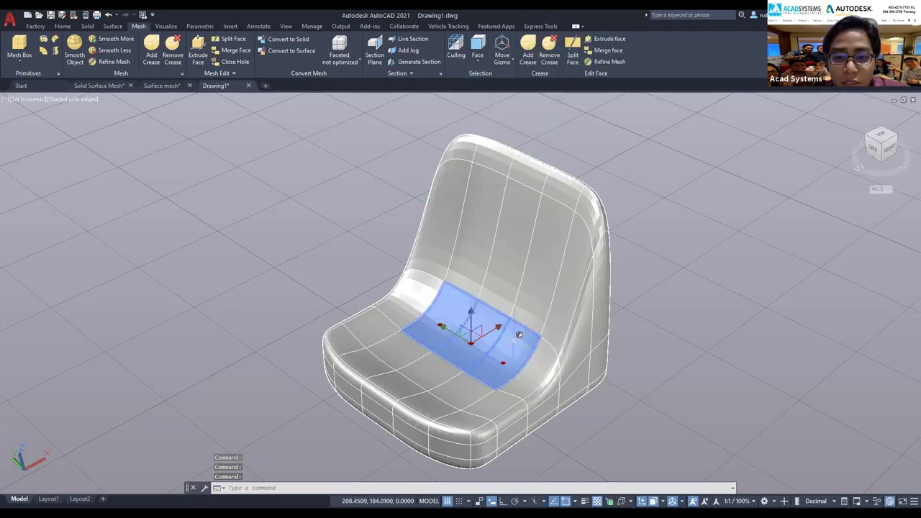
{"action": "left_click", "coordinate": [476, 336]}
{"action": "key", "text": "Escape"}
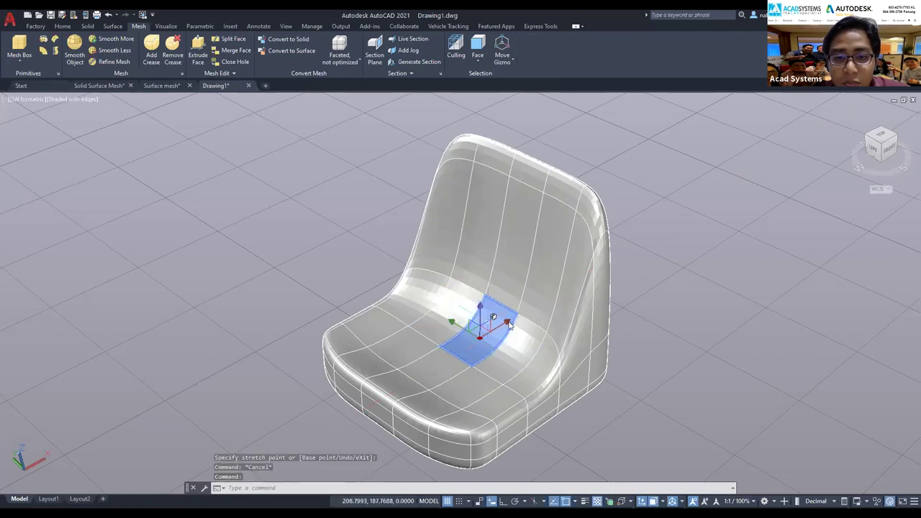
{"action": "left_click", "coordinate": [493, 317]}
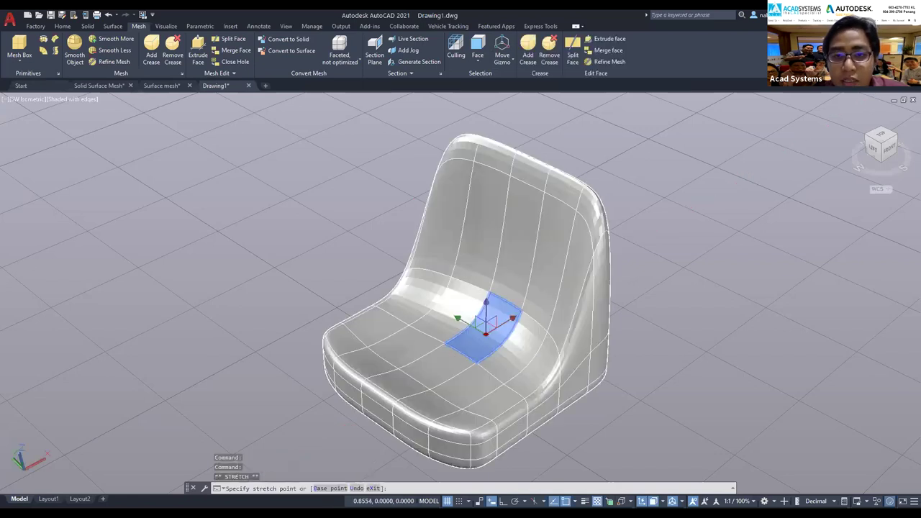
{"action": "key", "text": "Escape"}
{"action": "left_click", "coordinate": [544, 165]}
{"action": "left_click", "coordinate": [536, 141]}
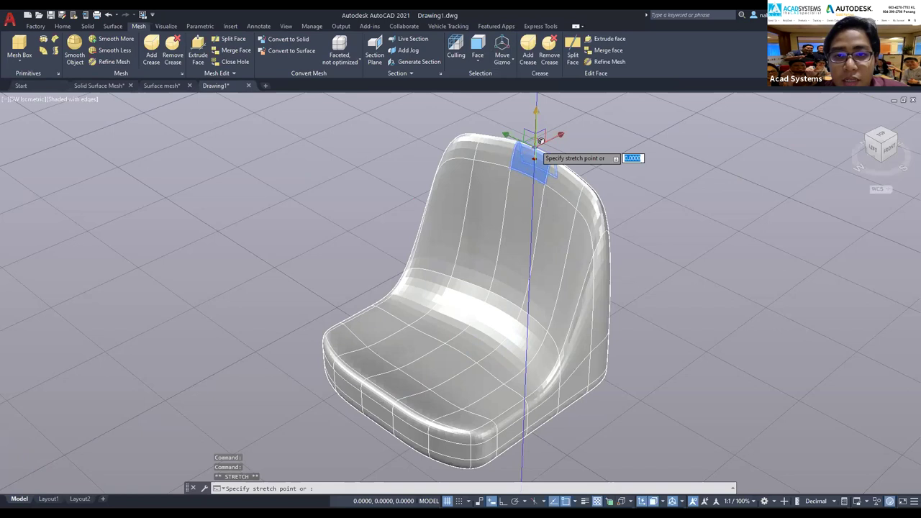
{"action": "key", "text": "Escape"}
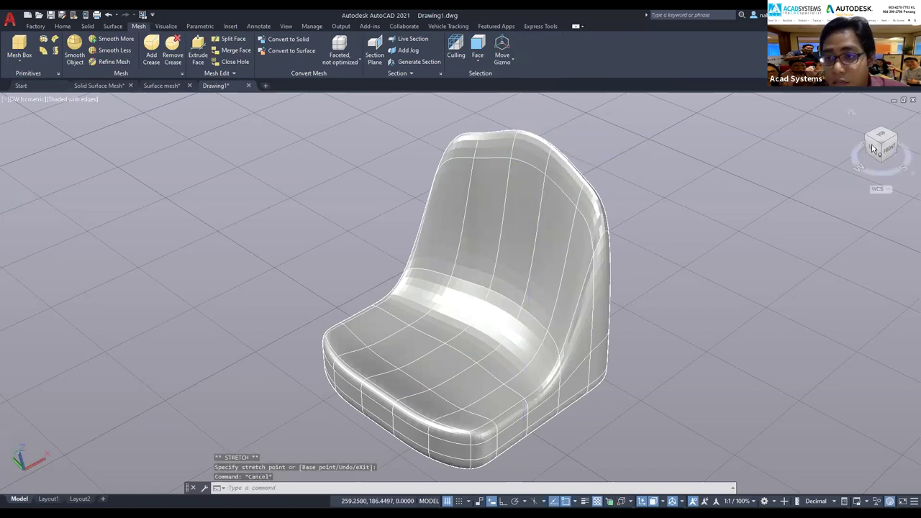
Step: From the side view, rotate the backrest's upper-left and upper-right faces so both corners curve evenly
{"action": "left_click", "coordinate": [875, 154]}
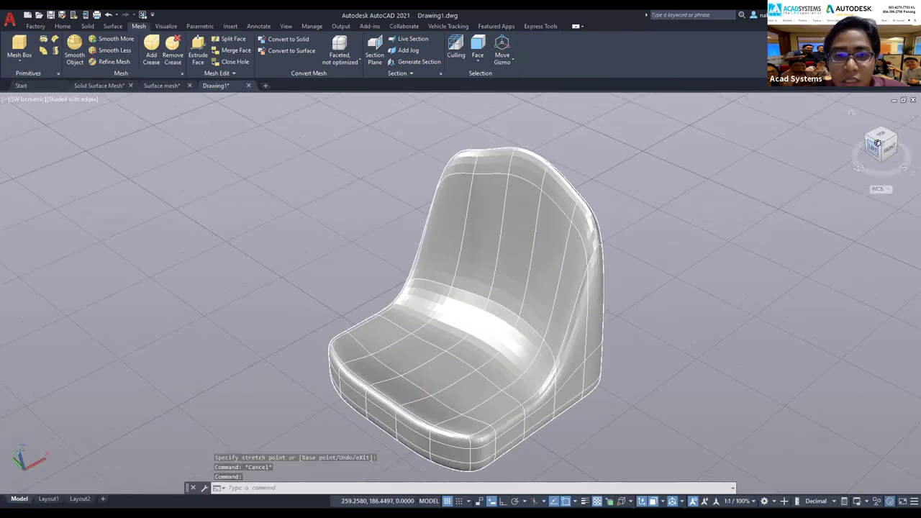
{"action": "left_click_drag", "start_coordinate": [877, 143], "coordinate": [877, 138]}
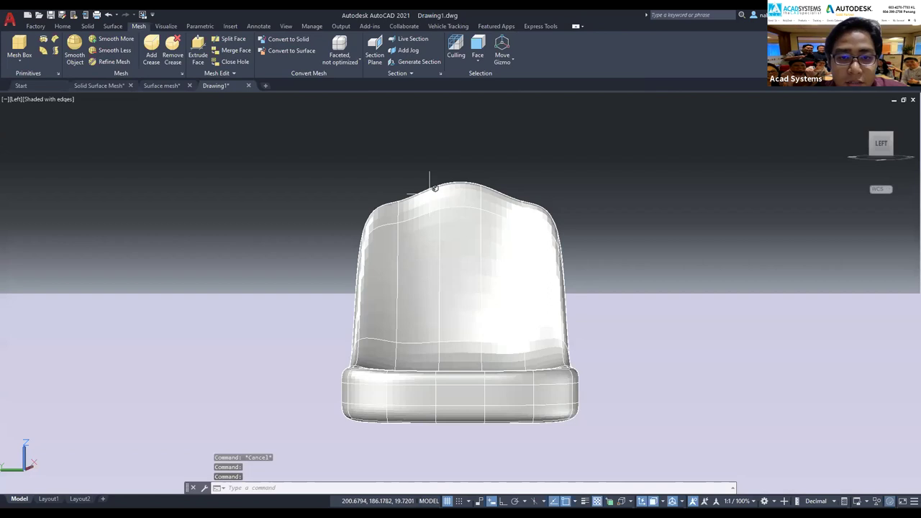
{"action": "left_click", "coordinate": [381, 212], "text": "ctrl"}
{"action": "left_click", "coordinate": [363, 219]}
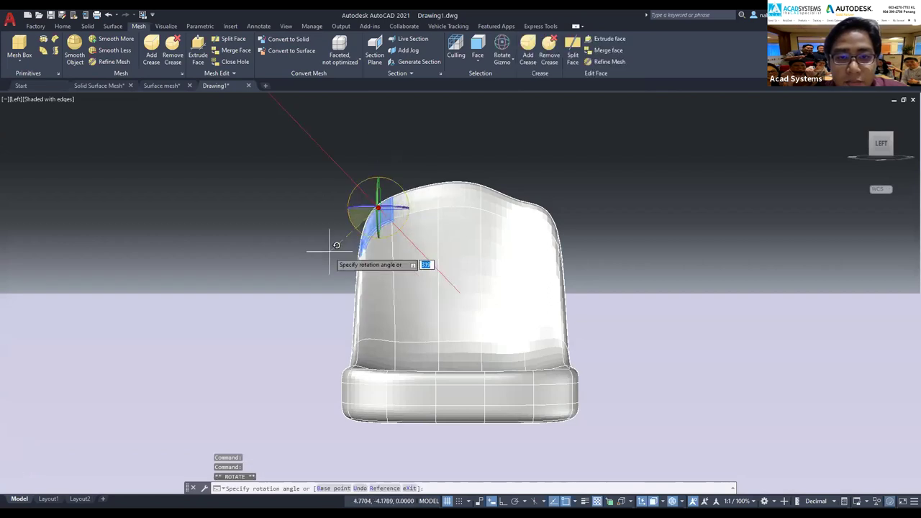
{"action": "left_click", "coordinate": [336, 246]}
{"action": "key", "text": "Escape"}
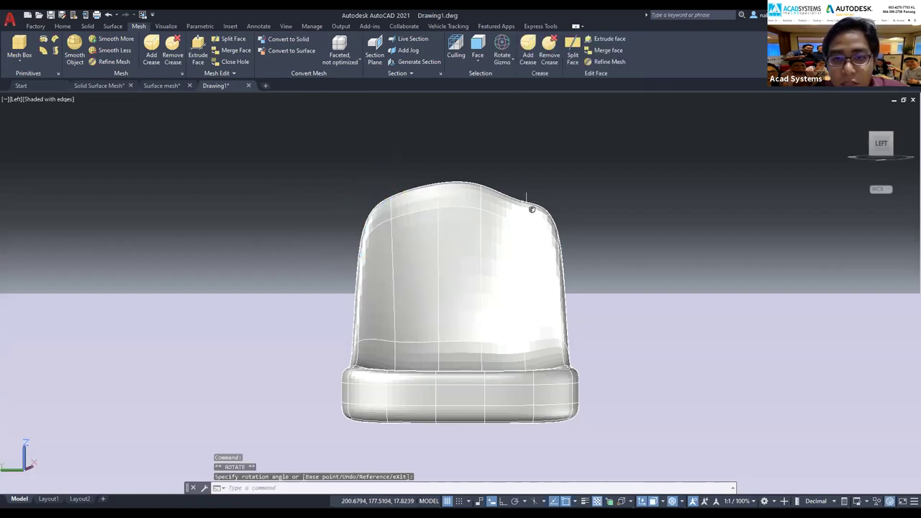
{"action": "left_click", "coordinate": [536, 192], "text": "ctrl"}
{"action": "left_click", "coordinate": [543, 207]}
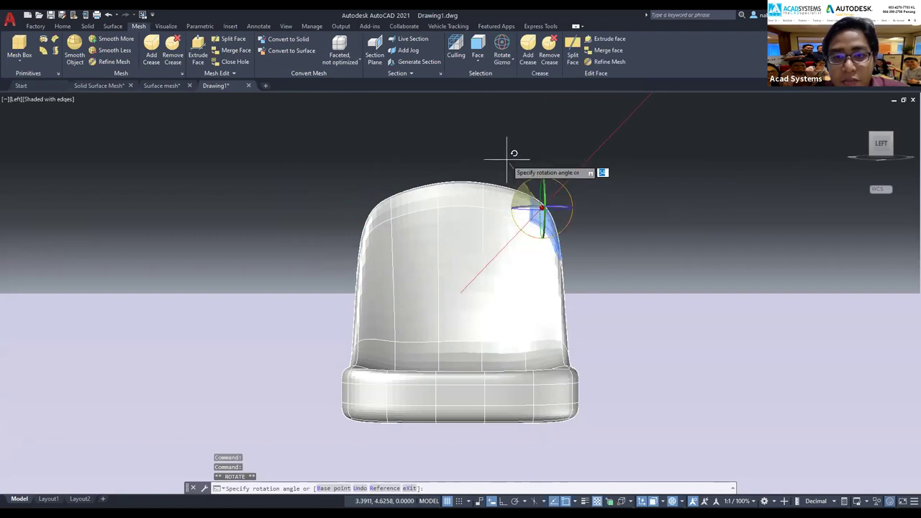
{"action": "key", "text": "Escape"}
{"action": "mouse_move", "coordinate": [882, 143]}
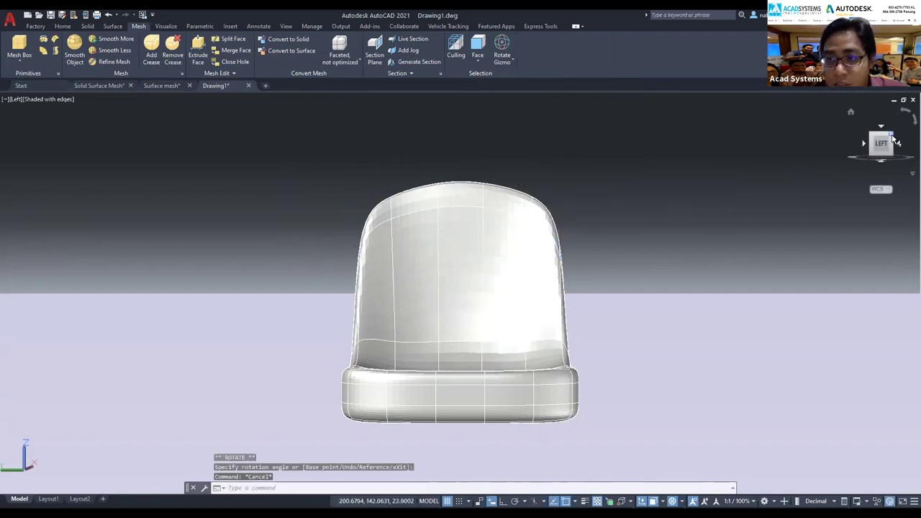
{"action": "left_click", "coordinate": [889, 136]}
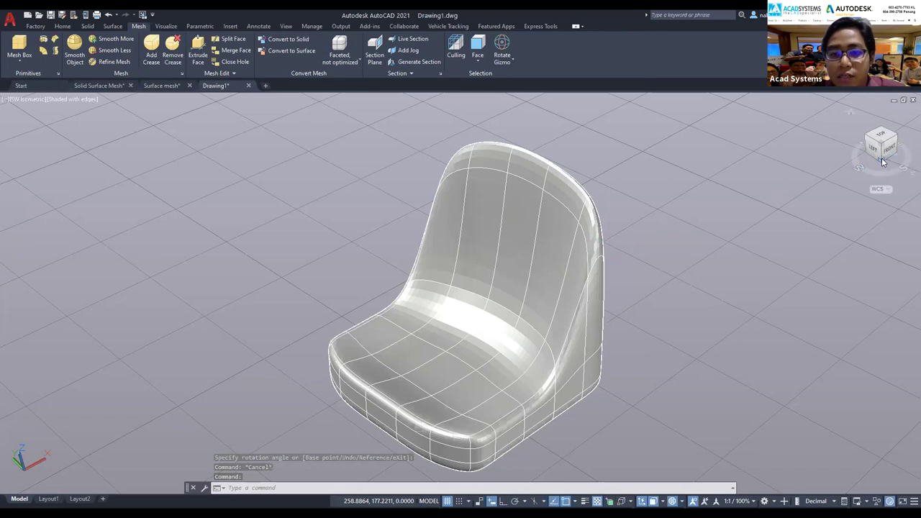
Step: Orbit the chair to look straight up at the seat's underside in Bottom view
{"action": "mouse_move", "coordinate": [878, 148]}
{"action": "left_mouse_down"}
{"action": "mouse_move", "coordinate": [884, 159]}
{"action": "mouse_move", "coordinate": [822, 155]}
{"action": "left_mouse_up"}
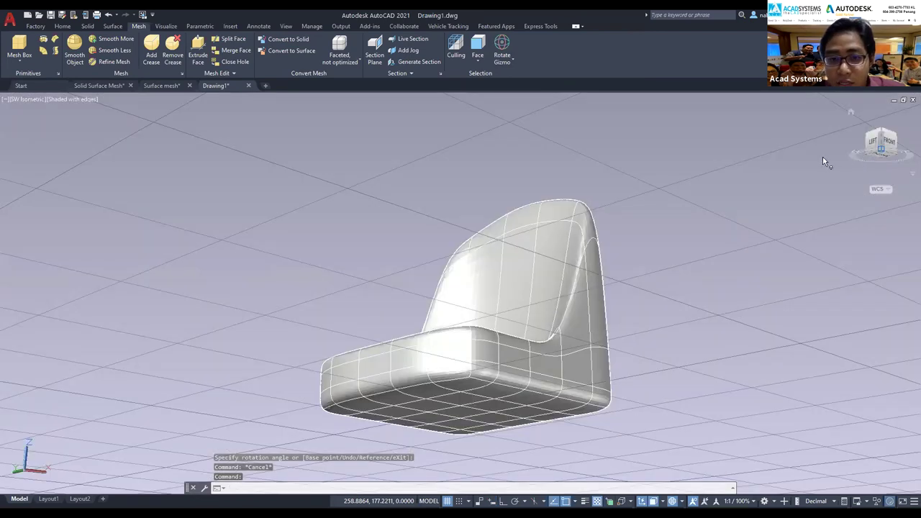
{"action": "left_click_drag", "start_coordinate": [881, 149], "coordinate": [887, 153]}
{"action": "left_click", "coordinate": [887, 152]}
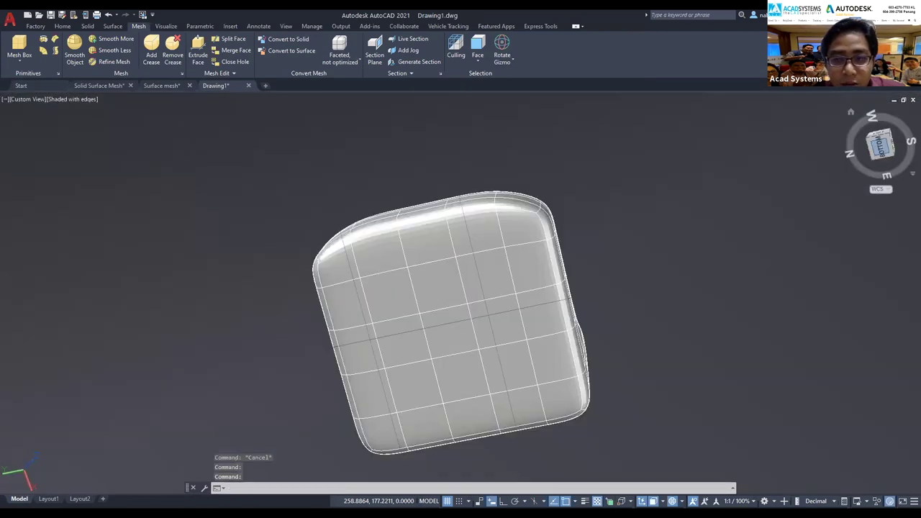
{"action": "left_click_drag", "start_coordinate": [880, 144], "coordinate": [885, 153]}
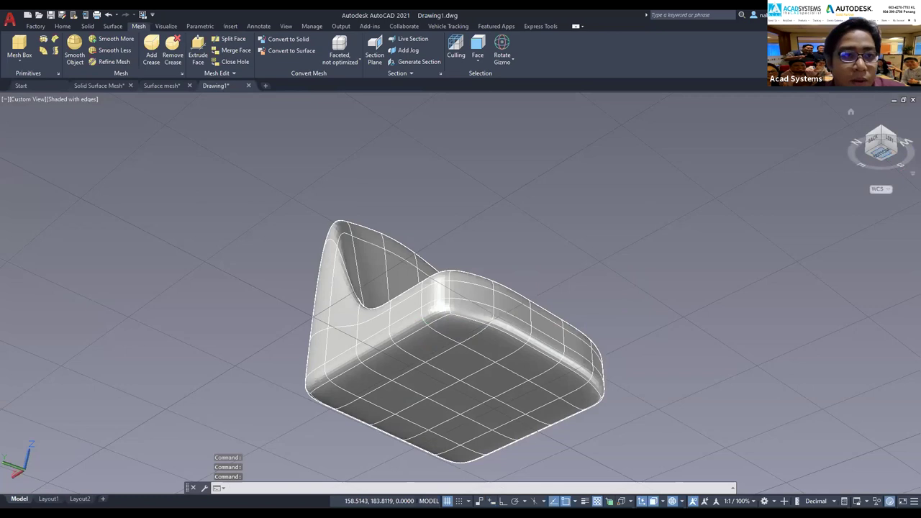
{"action": "left_click", "coordinate": [878, 151]}
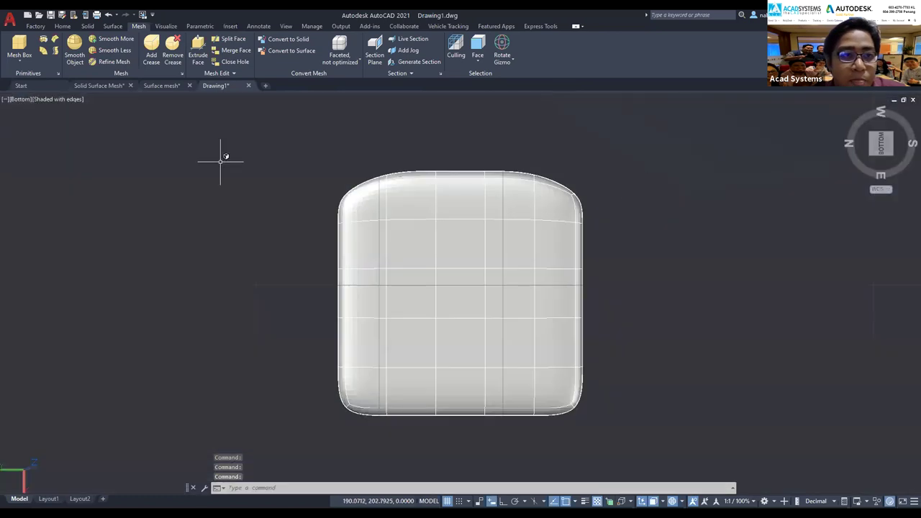
Step: Crease the four underside corner faces with the Always value, then orbit to a perspective view
{"action": "left_click", "coordinate": [154, 55]}
{"action": "key", "text": "Escape"}
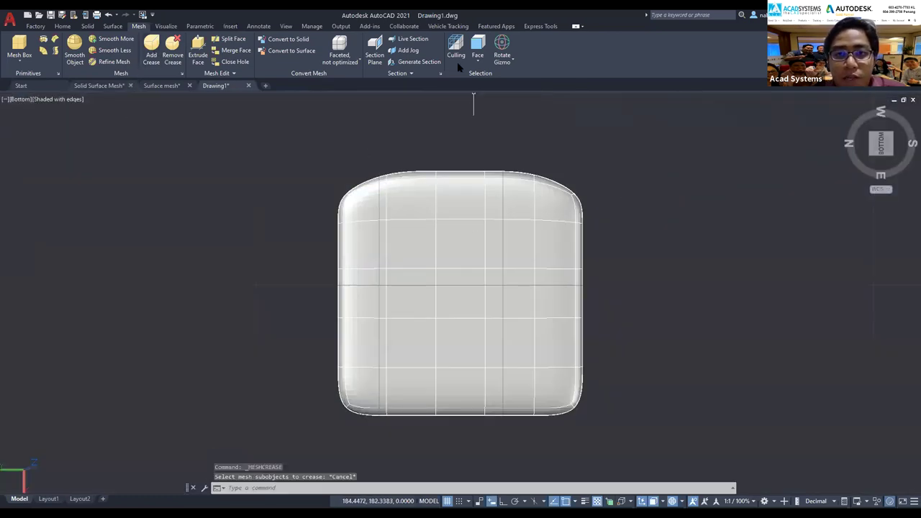
{"action": "left_click", "coordinate": [363, 201]}
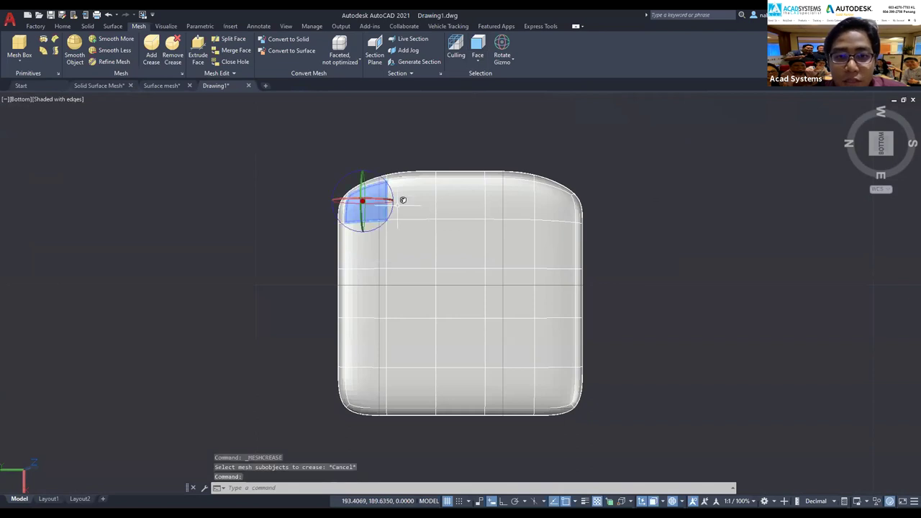
{"action": "left_click", "coordinate": [557, 201]}
{"action": "left_click", "coordinate": [555, 374]}
{"action": "left_click", "coordinate": [366, 378]}
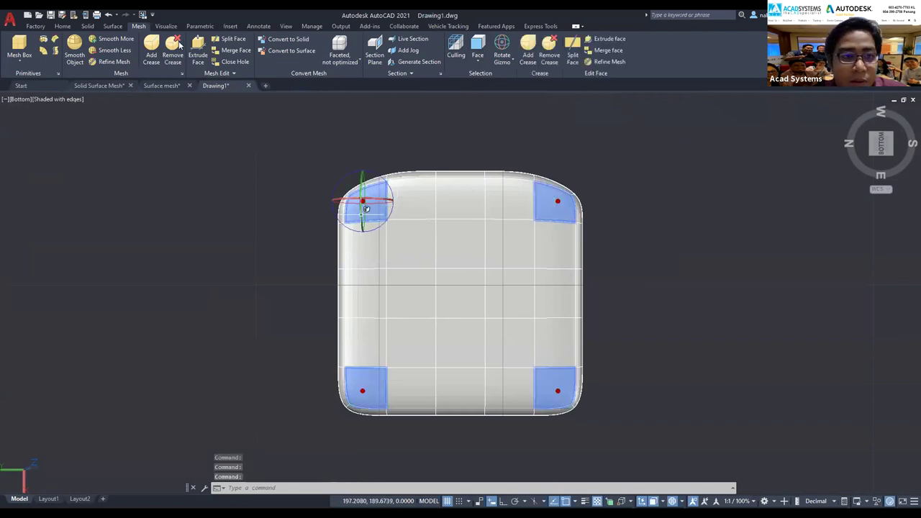
{"action": "left_click", "coordinate": [151, 54]}
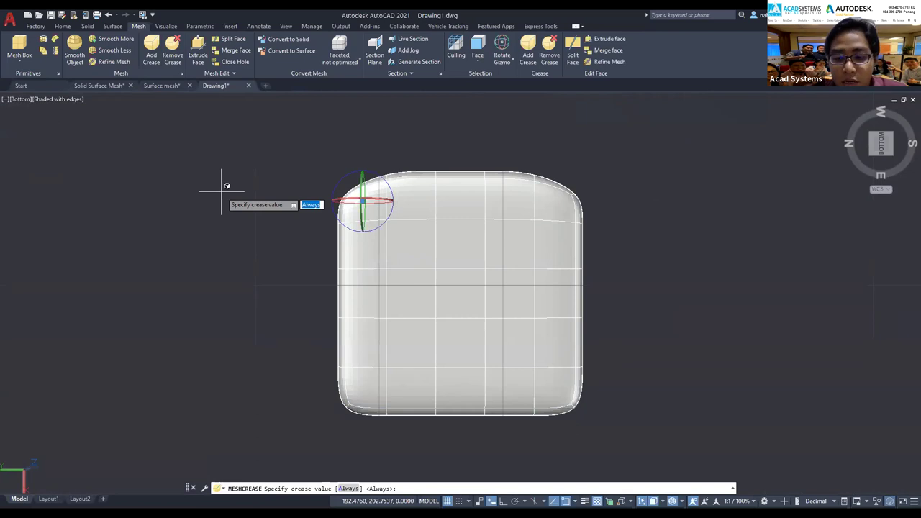
{"action": "key", "text": "Return"}
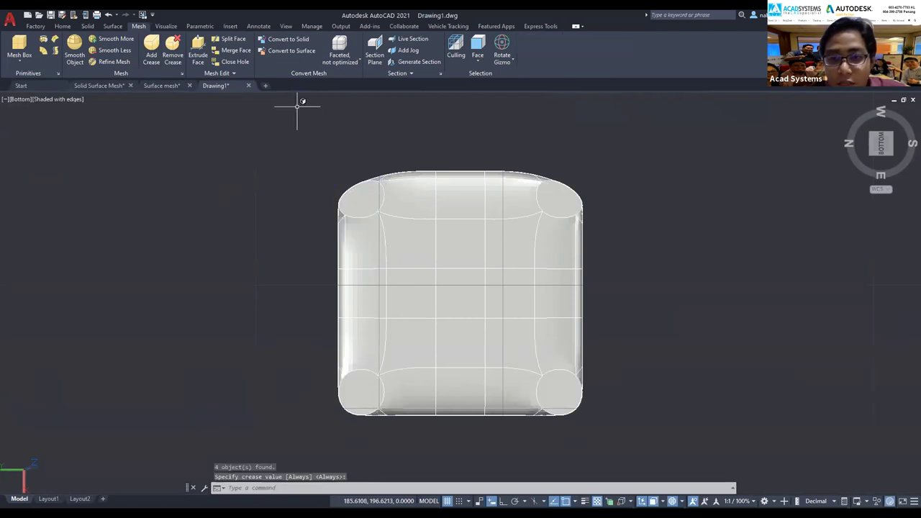
{"action": "mouse_move", "coordinate": [880, 144]}
{"action": "left_mouse_down"}
{"action": "mouse_move", "coordinate": [879, 166]}
{"action": "mouse_move", "coordinate": [205, 84]}
{"action": "left_mouse_up"}
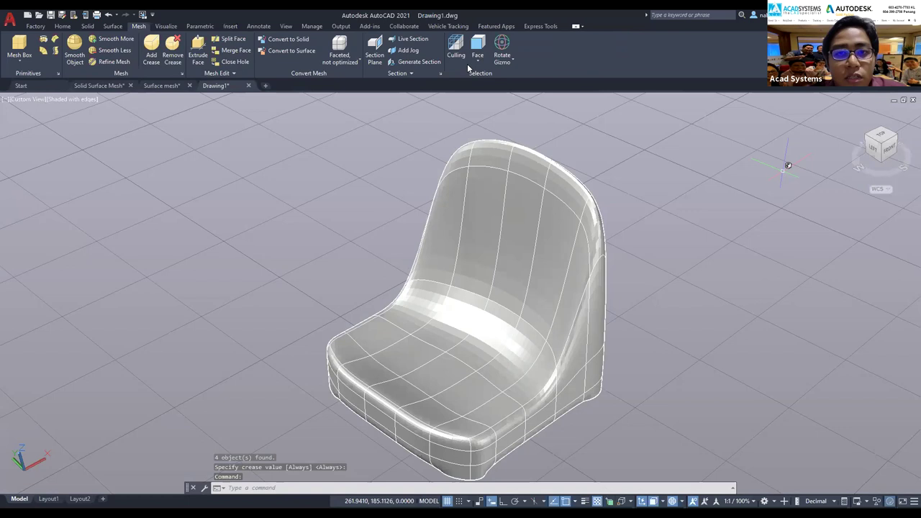
Step: Orbit to the seat's underside and try moving the selected face vertically, then cancel
{"action": "mouse_move", "coordinate": [489, 141]}
{"action": "middle_mouse_down", "text": "shift"}
{"action": "mouse_move", "coordinate": [705, 357]}
{"action": "mouse_move", "coordinate": [684, 310]}
{"action": "middle_mouse_up", "text": "shift"}
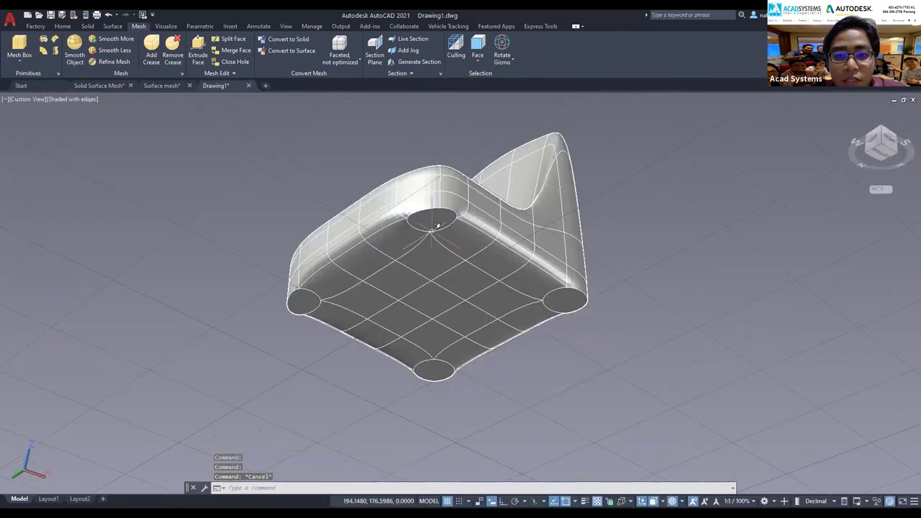
{"action": "left_click", "coordinate": [513, 62]}
{"action": "left_click", "coordinate": [507, 82]}
{"action": "left_click", "coordinate": [437, 213]}
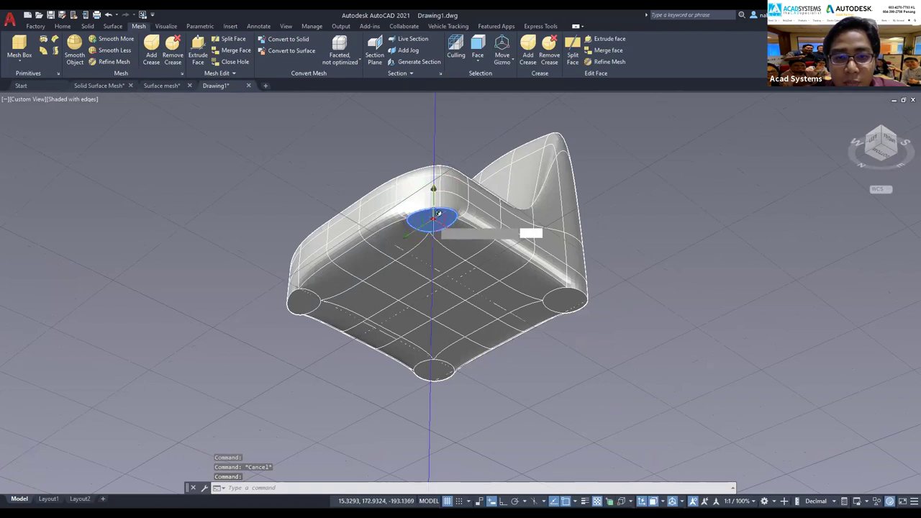
{"action": "left_click", "coordinate": [437, 213]}
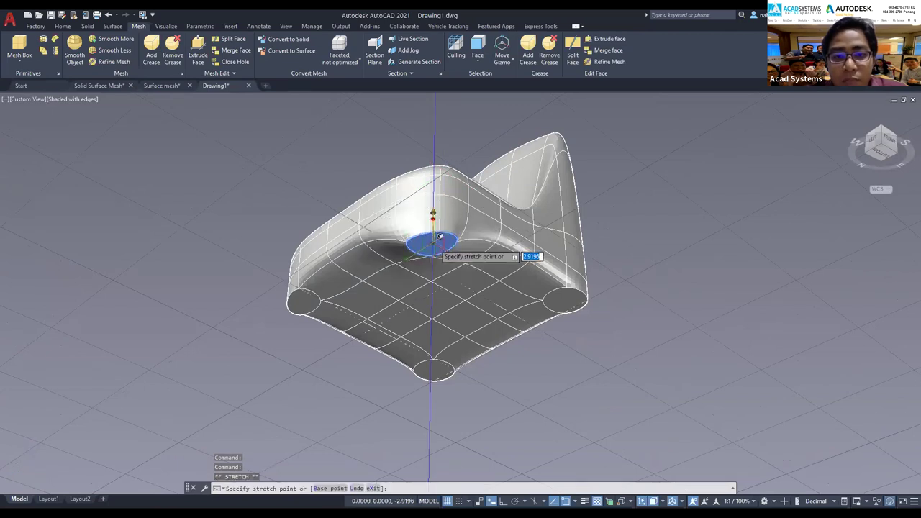
{"action": "key", "text": "Escape"}
{"action": "key", "text": "Escape"}
Step: Extrude the four creased underside corner faces 1 unit to form feet
{"action": "left_click", "coordinate": [198, 48]}
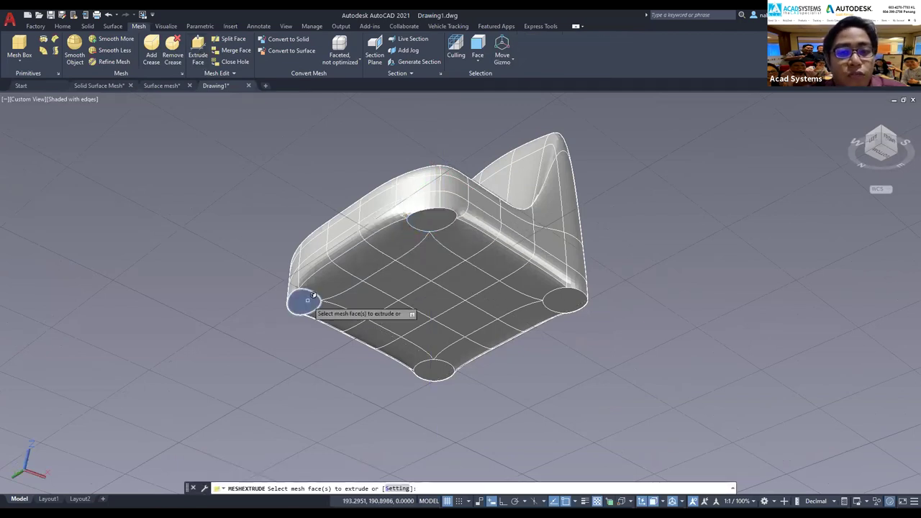
{"action": "left_click", "coordinate": [307, 300]}
{"action": "left_click", "coordinate": [431, 218]}
{"action": "left_click", "coordinate": [434, 370]}
{"action": "left_click", "coordinate": [545, 306]}
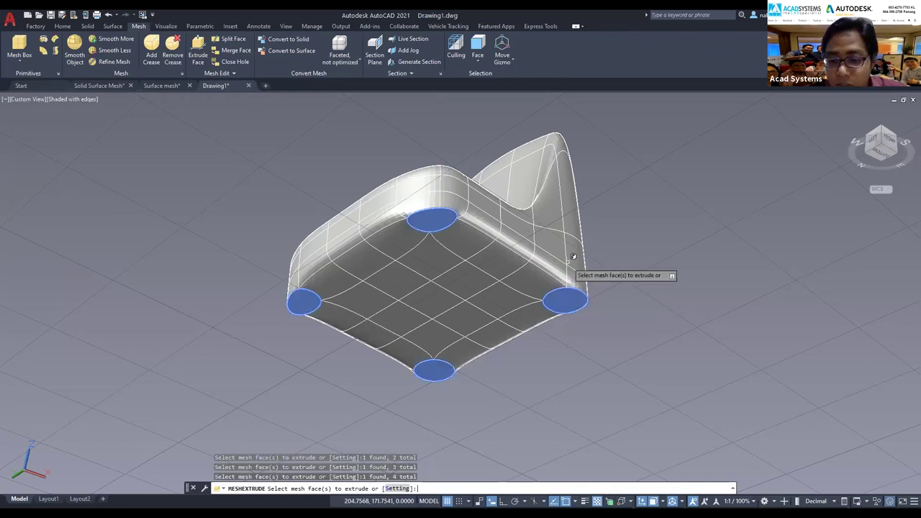
{"action": "key", "text": "Return"}
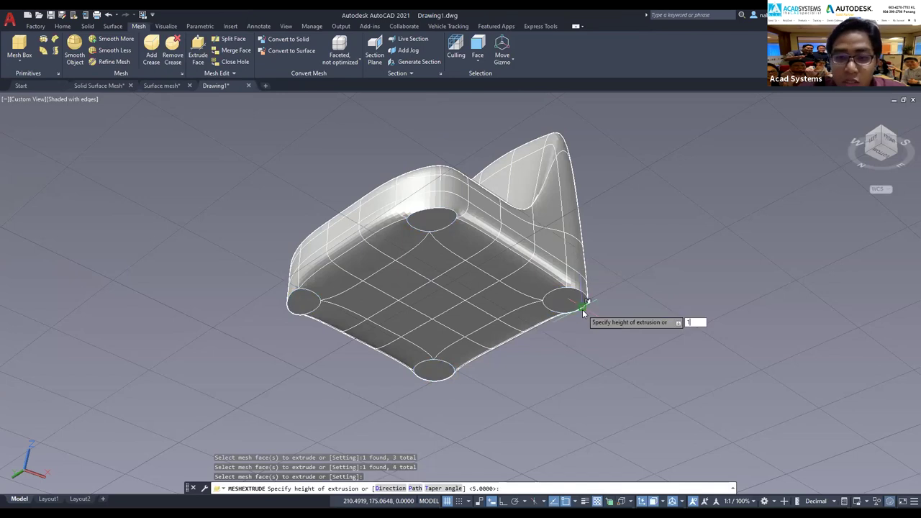
{"action": "key", "text": "Return"}
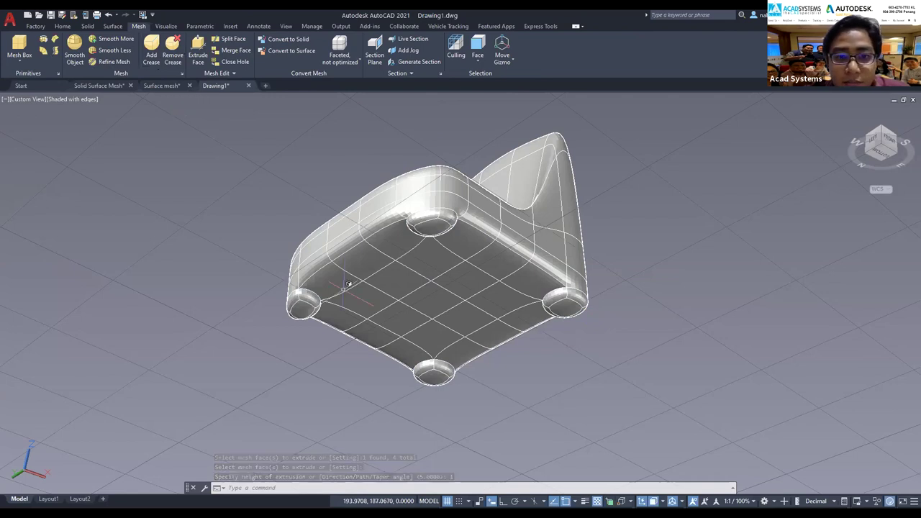
Step: Stretch the foot faces lower and give them a permanent crease
{"action": "left_click", "coordinate": [430, 223], "text": "ctrl"}
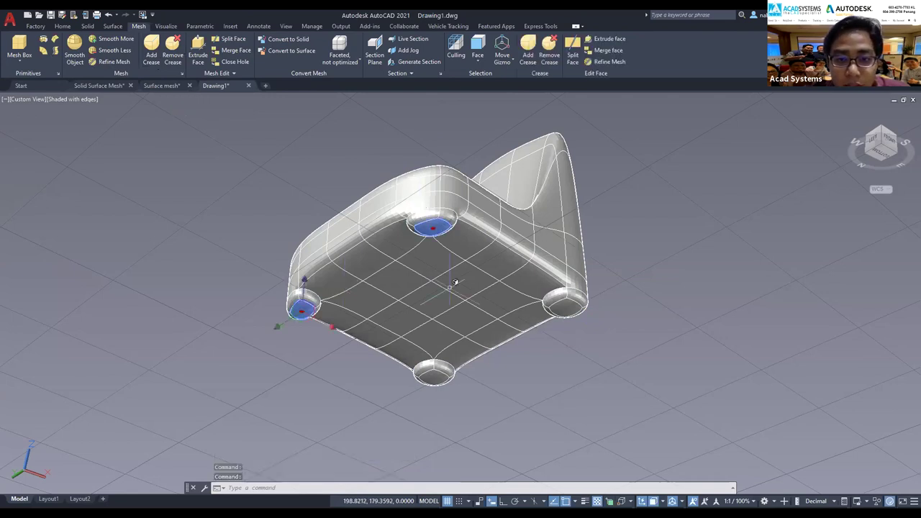
{"action": "left_click", "coordinate": [433, 373], "text": "ctrl"}
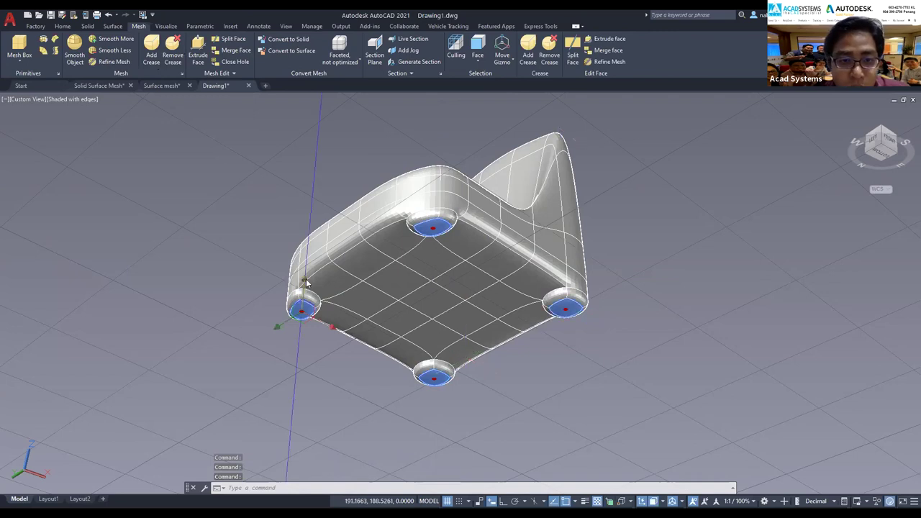
{"action": "left_click", "coordinate": [302, 309]}
{"action": "left_click", "coordinate": [303, 323]}
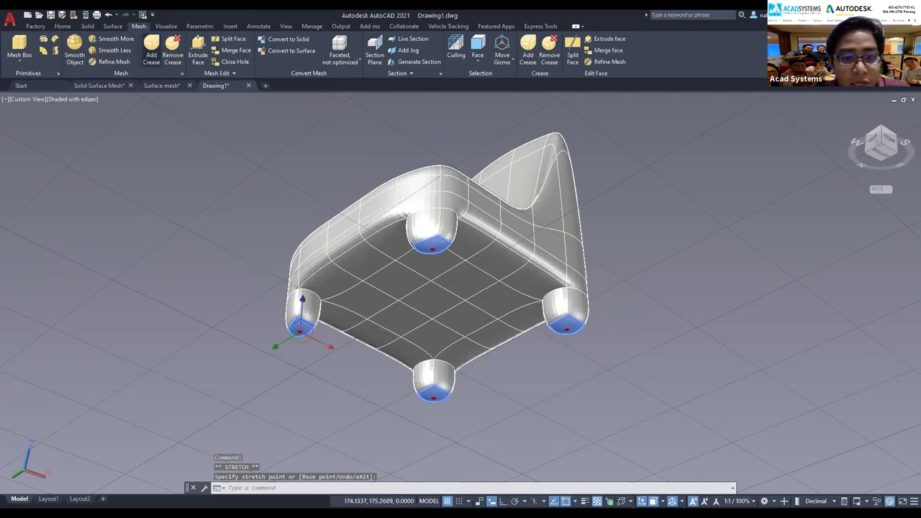
{"action": "left_click", "coordinate": [528, 54]}
{"action": "key", "text": "Return"}
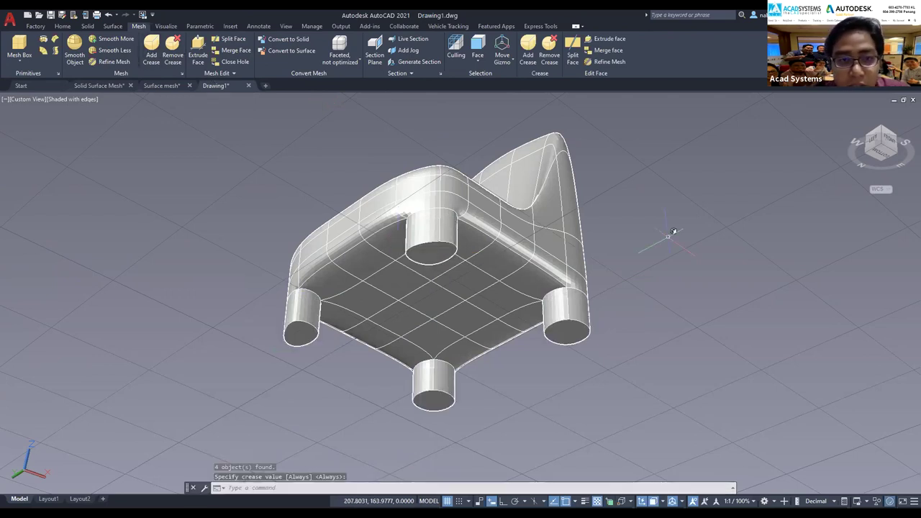
{"action": "key", "text": "Escape"}
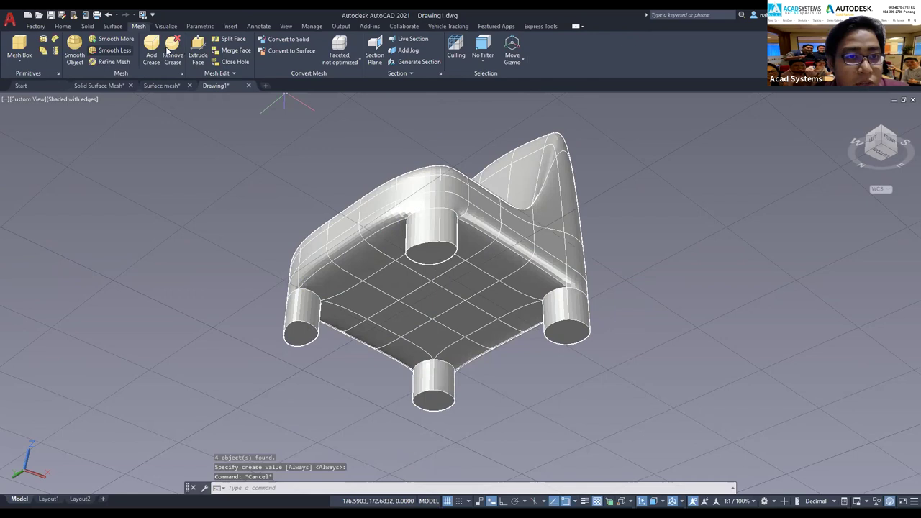
Step: Pick the four leg end faces for extrusion, then cancel the extrusion
{"action": "left_click", "coordinate": [198, 51]}
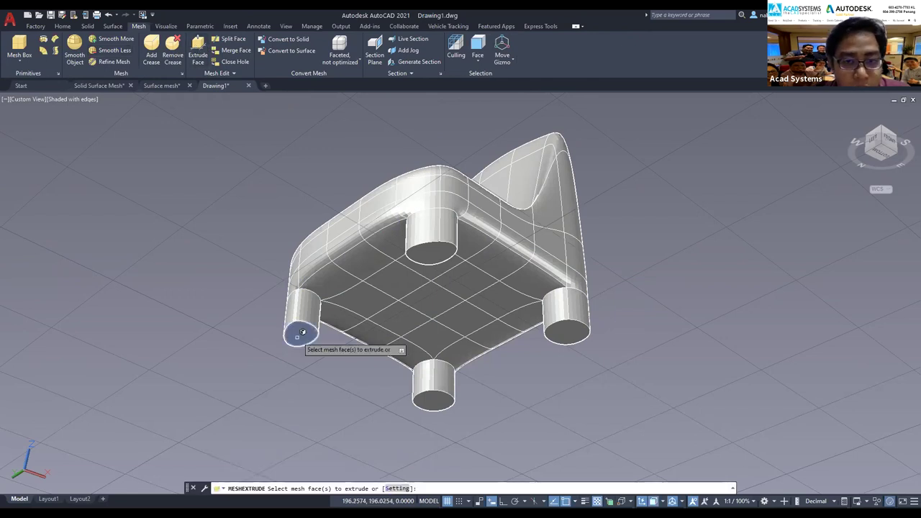
{"action": "left_click", "coordinate": [302, 332]}
{"action": "left_click", "coordinate": [430, 250]}
{"action": "left_click", "coordinate": [561, 331]}
{"action": "left_click", "coordinate": [438, 394]}
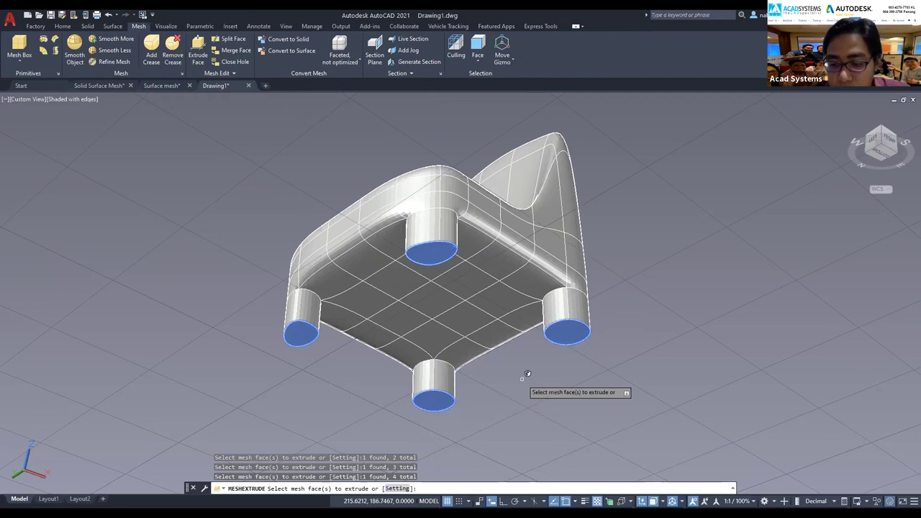
{"action": "key", "text": "Return"}
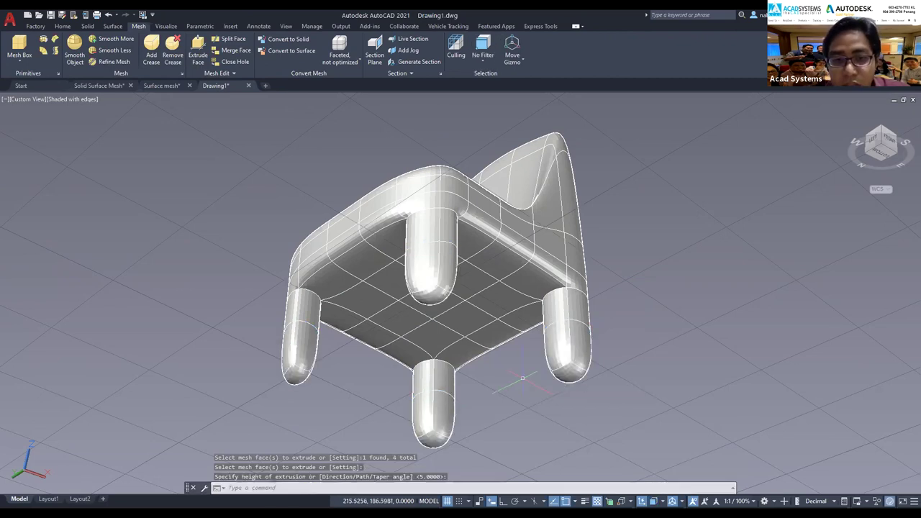
{"action": "key", "text": "Escape"}
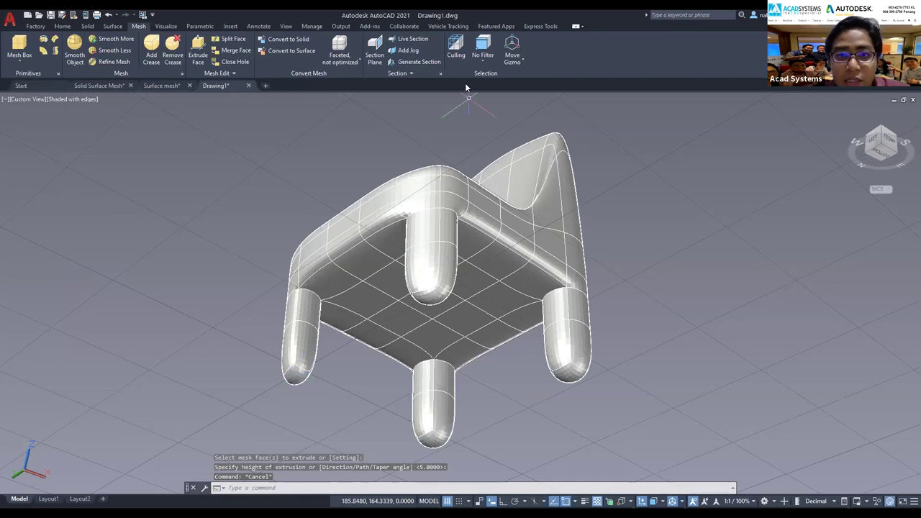
Step: With the face selection filter, select all four leg end faces and drag them down to lengthen the legs
{"action": "left_click", "coordinate": [482, 58]}
{"action": "left_click", "coordinate": [492, 135]}
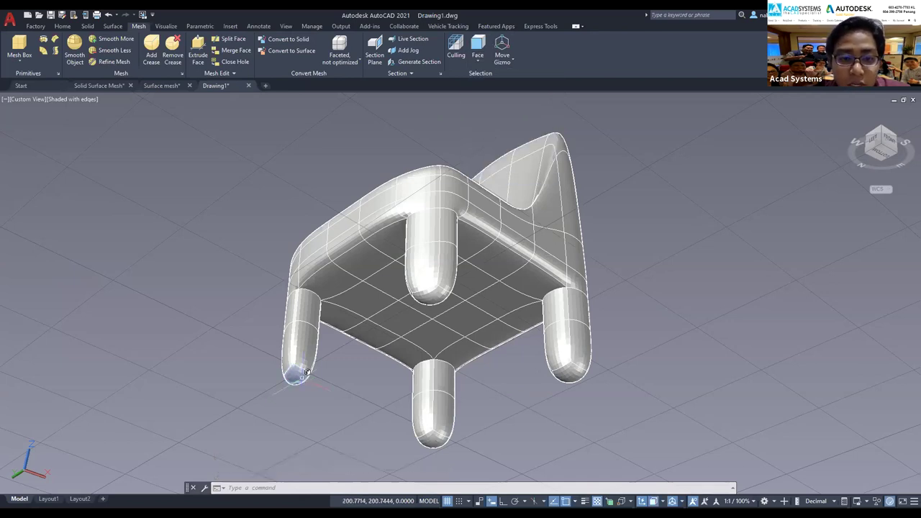
{"action": "left_click", "coordinate": [306, 372]}
{"action": "left_click", "coordinate": [431, 295]}
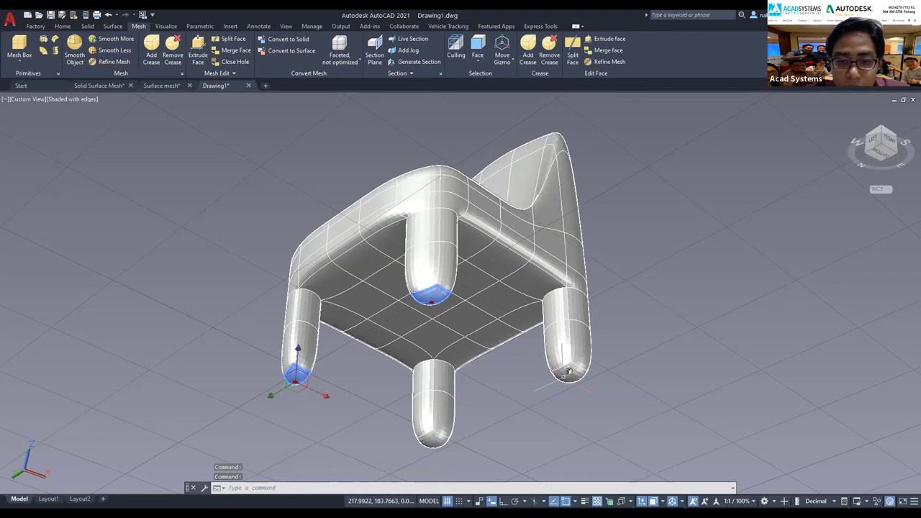
{"action": "left_click", "coordinate": [568, 371]}
{"action": "left_click", "coordinate": [443, 433]}
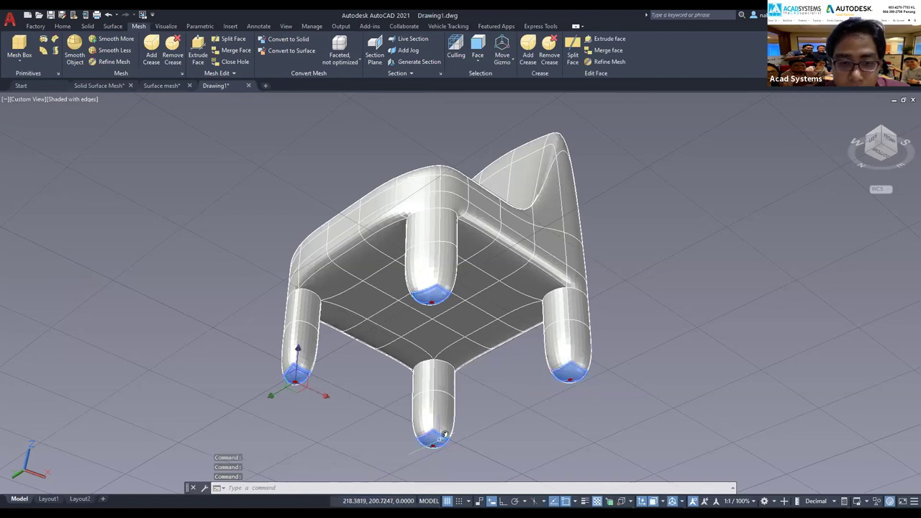
{"action": "left_click", "coordinate": [298, 350]}
{"action": "left_click_drag", "start_coordinate": [298, 350], "coordinate": [299, 431]}
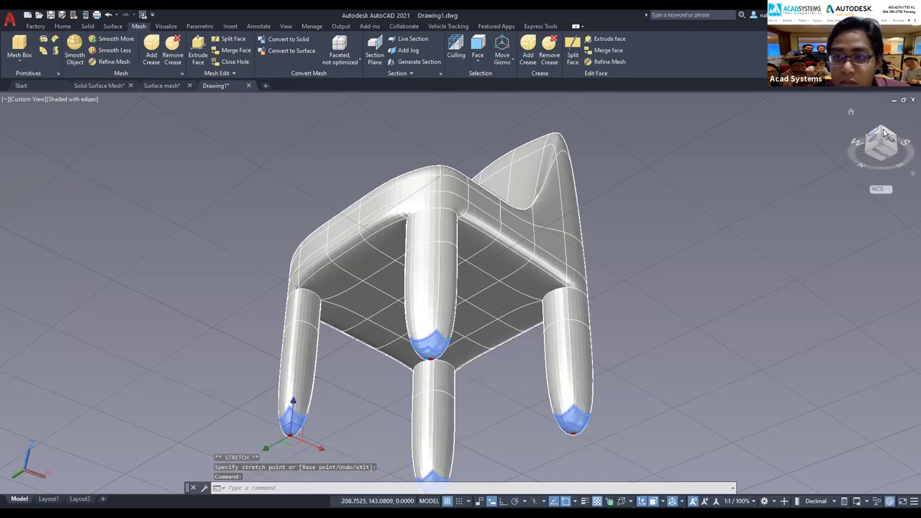
{"action": "key", "text": "Escape"}
{"action": "key", "text": "Escape"}
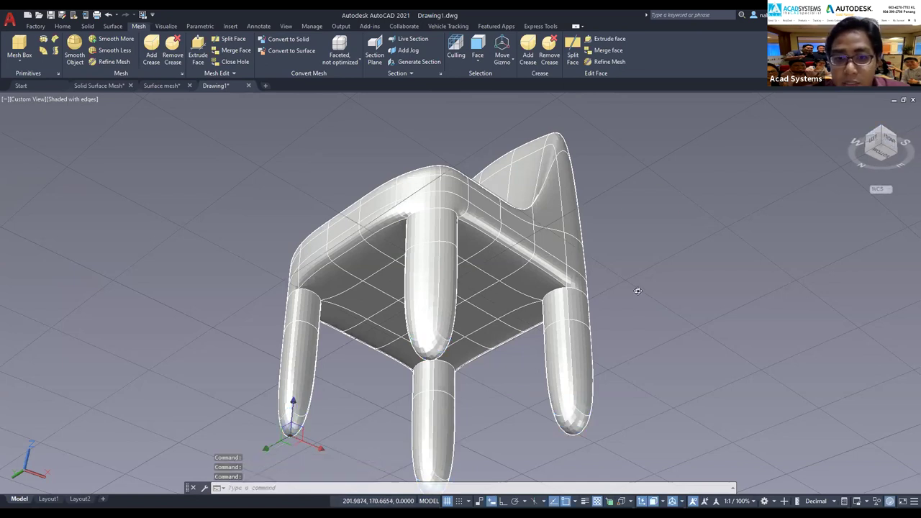
Step: Orbit to inspect the leg tips, then back out to view the whole chair
{"action": "middle_click_drag", "start_coordinate": [650, 309], "coordinate": [621, 314], "text": "shift"}
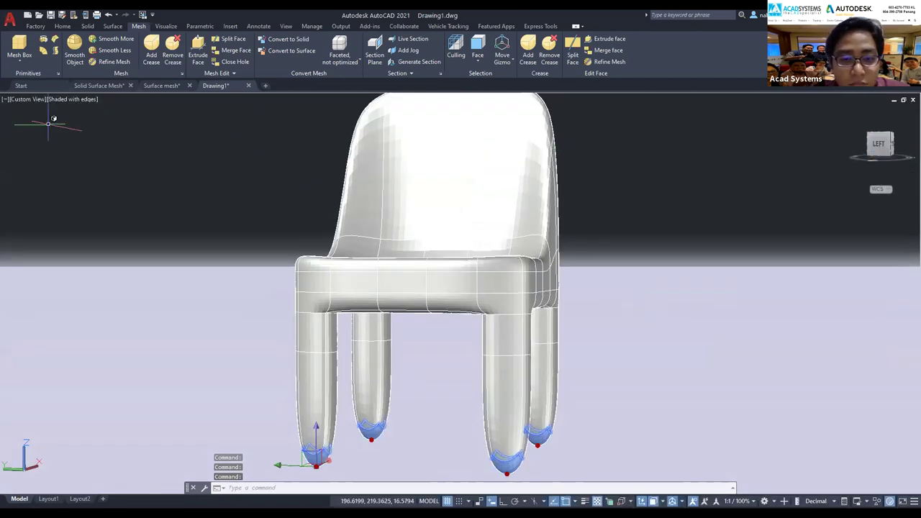
{"action": "middle_click_drag", "start_coordinate": [390, 365], "coordinate": [321, 335], "text": "shift"}
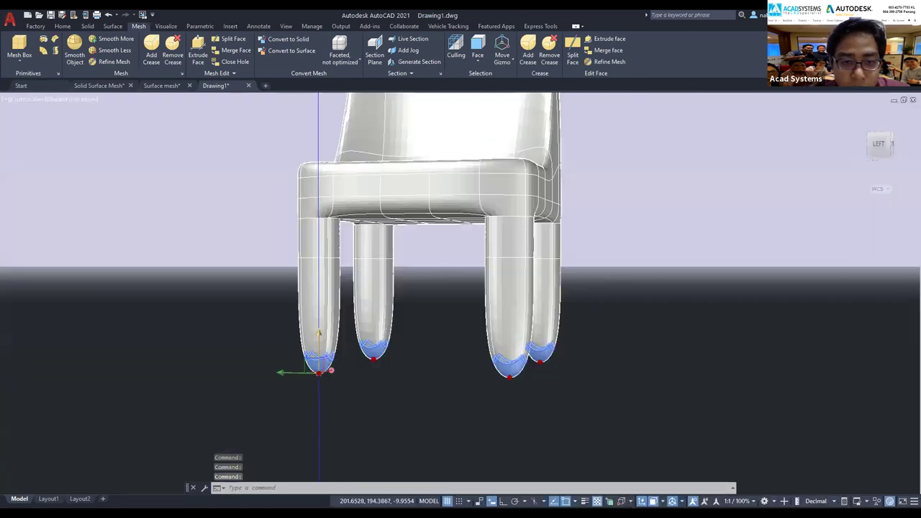
{"action": "left_click", "coordinate": [322, 387]}
{"action": "key", "text": "Escape"}
{"action": "mouse_move", "coordinate": [612, 254]}
{"action": "middle_mouse_down", "text": "shift"}
{"action": "mouse_move", "coordinate": [736, 191]}
{"action": "mouse_move", "coordinate": [596, 215]}
{"action": "mouse_move", "coordinate": [551, 256]}
{"action": "mouse_move", "coordinate": [605, 240]}
{"action": "mouse_move", "coordinate": [554, 251]}
{"action": "middle_mouse_up", "text": "shift"}
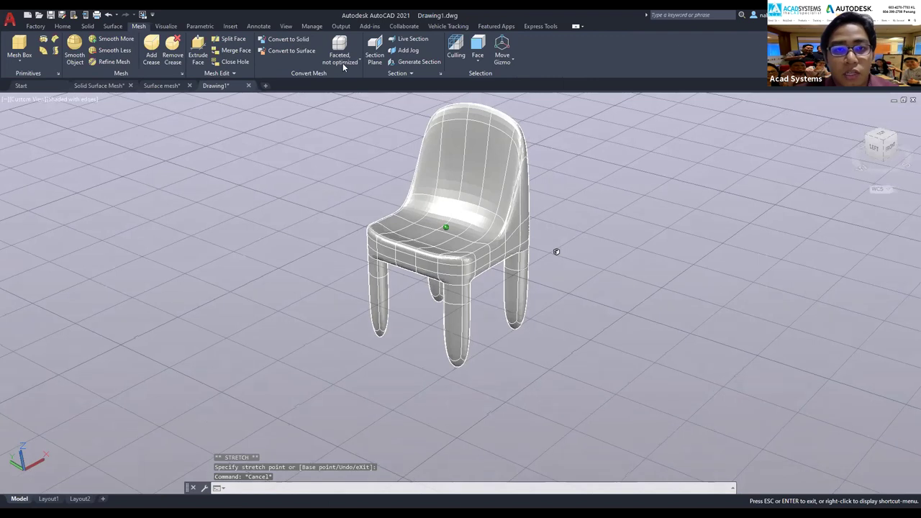
Step: Convert the chair mesh to a solid using the Smooth, optimized conversion option
{"action": "left_click", "coordinate": [341, 57]}
{"action": "left_click", "coordinate": [345, 75]}
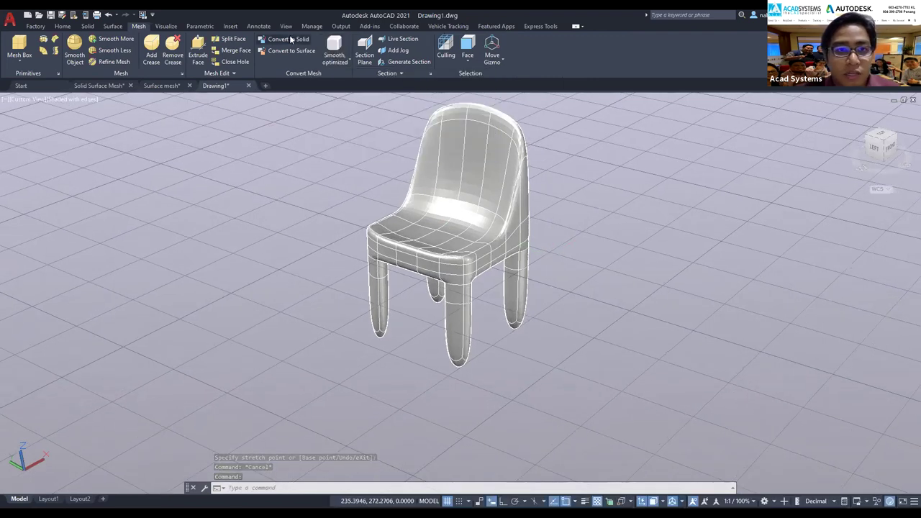
{"action": "left_click", "coordinate": [288, 38]}
{"action": "left_click", "coordinate": [515, 202]}
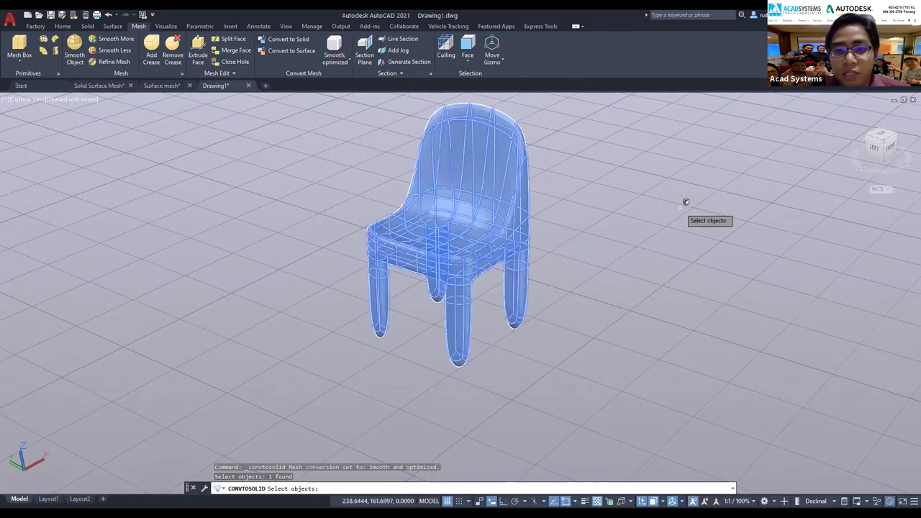
{"action": "key", "text": "Return"}
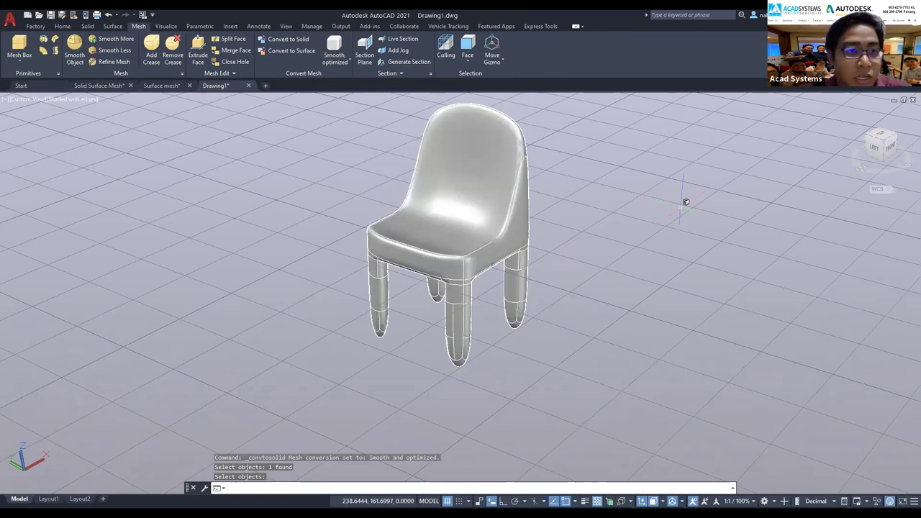
{"action": "key", "text": "Escape"}
{"action": "key", "text": "Escape"}
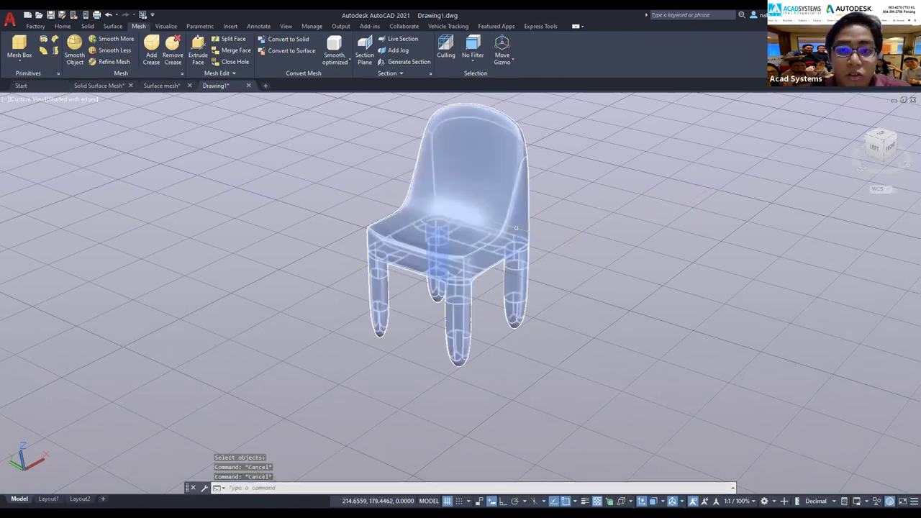
{"action": "left_click", "coordinate": [72, 26]}
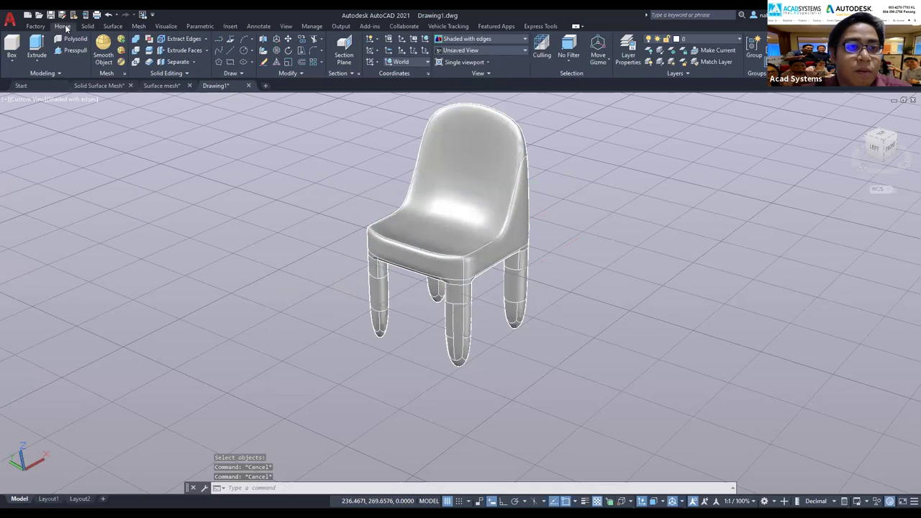
Step: Set the viewport to the Left view with parallel projection
{"action": "left_click", "coordinate": [63, 101]}
{"action": "left_click", "coordinate": [62, 104]}
{"action": "key", "text": "Escape"}
{"action": "left_click", "coordinate": [62, 104]}
{"action": "key", "text": "Escape"}
{"action": "left_click", "coordinate": [24, 101]}
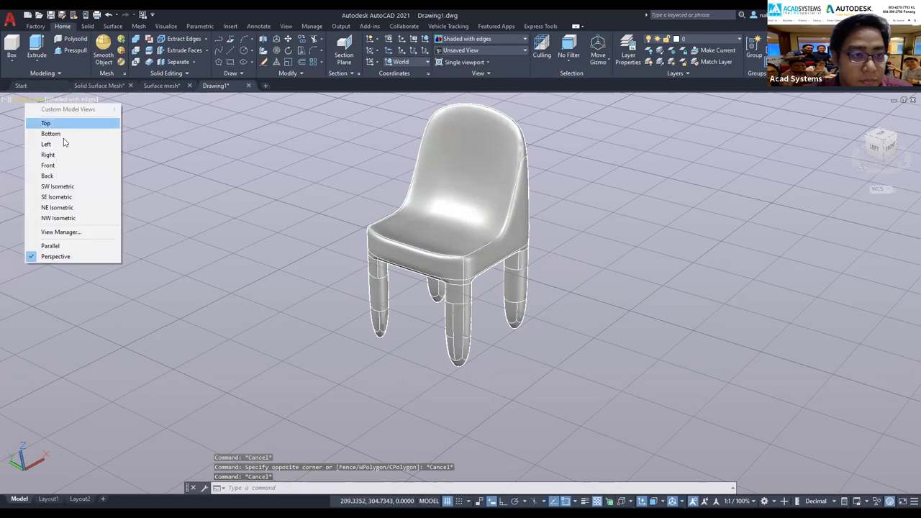
{"action": "left_click", "coordinate": [65, 145]}
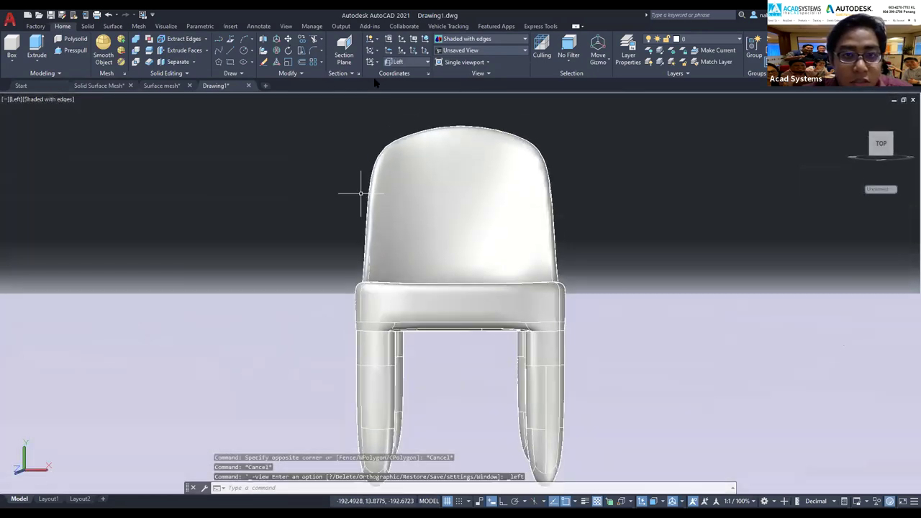
{"action": "left_click", "coordinate": [15, 98]}
{"action": "left_click", "coordinate": [64, 245]}
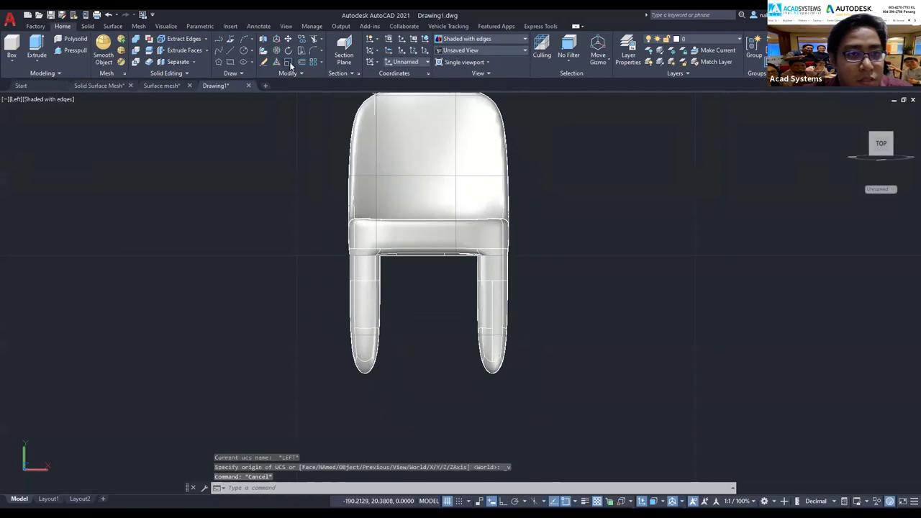
Step: Draw a rectangle beneath the chair's legs, then return to the SW Isometric view
{"action": "left_click", "coordinate": [233, 62]}
{"action": "left_click", "coordinate": [210, 436]}
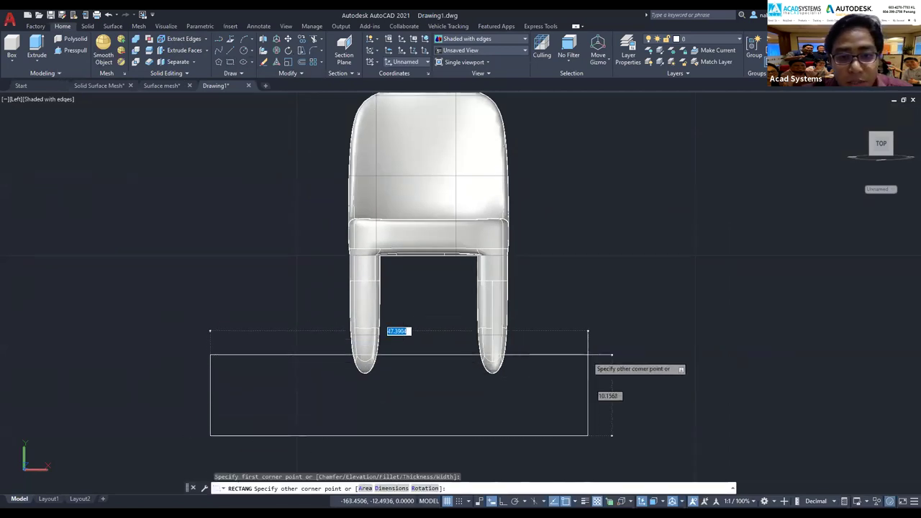
{"action": "left_click", "coordinate": [615, 338]}
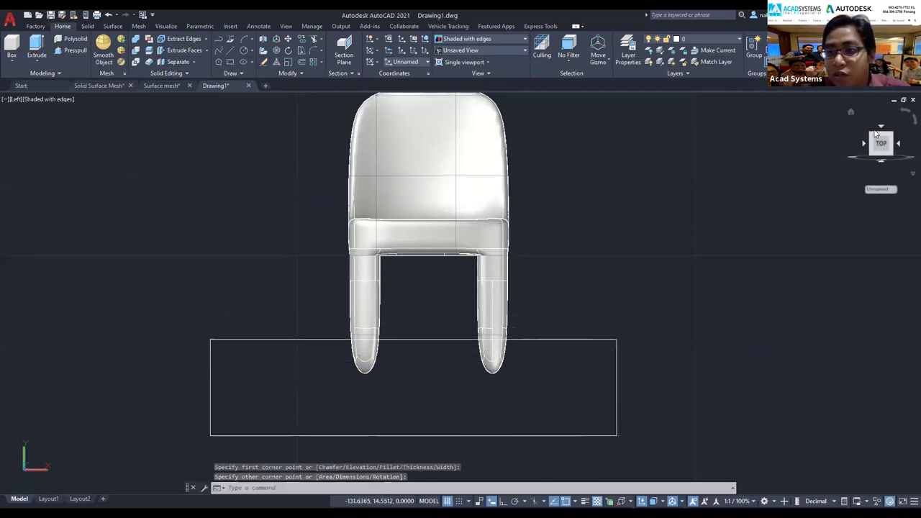
{"action": "key", "text": "Escape"}
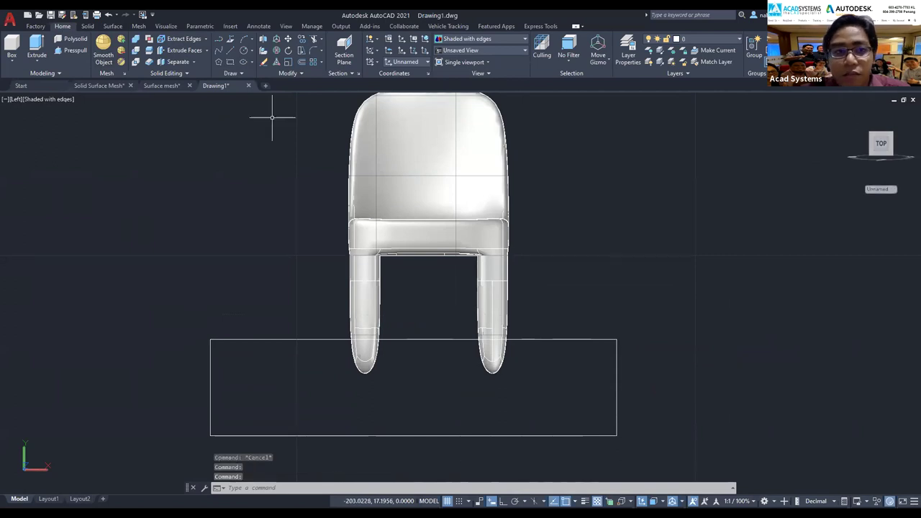
{"action": "left_click", "coordinate": [16, 100]}
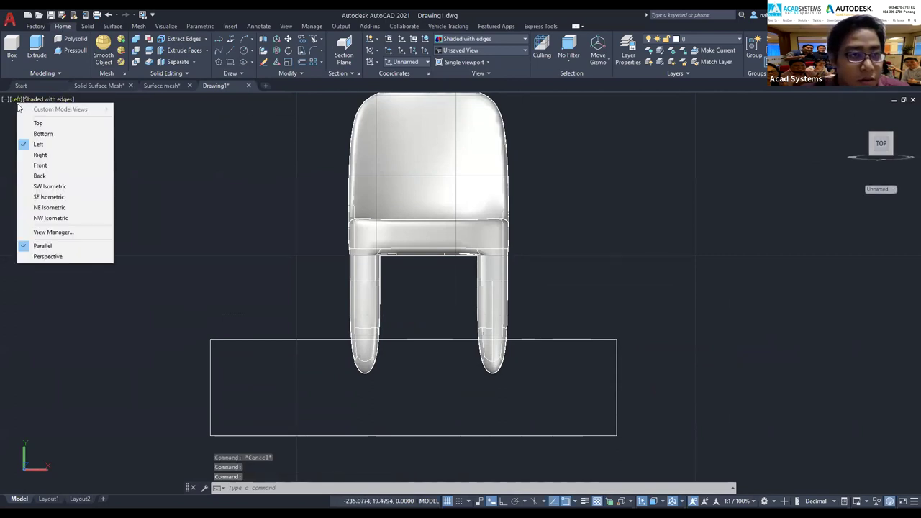
{"action": "left_click", "coordinate": [47, 186]}
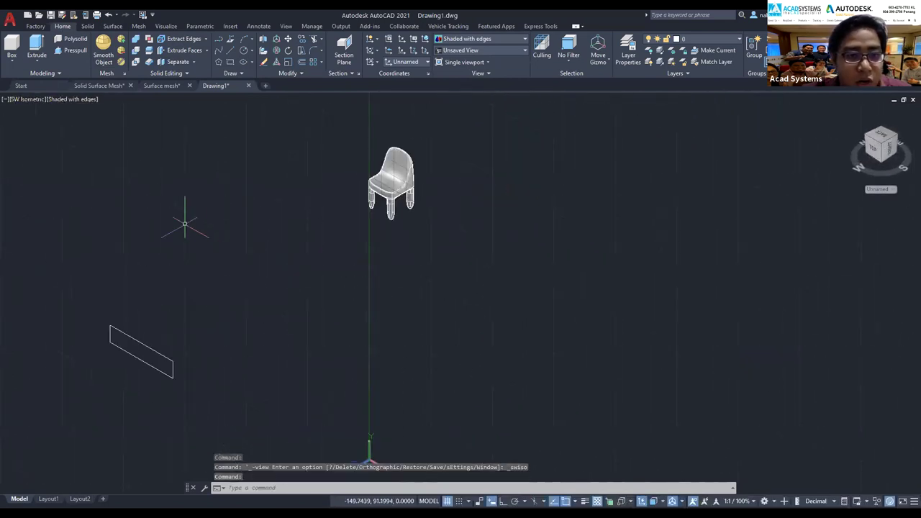
{"action": "scroll", "coordinate": [180, 212], "scroll_direction": "down", "scroll_amount": 2}
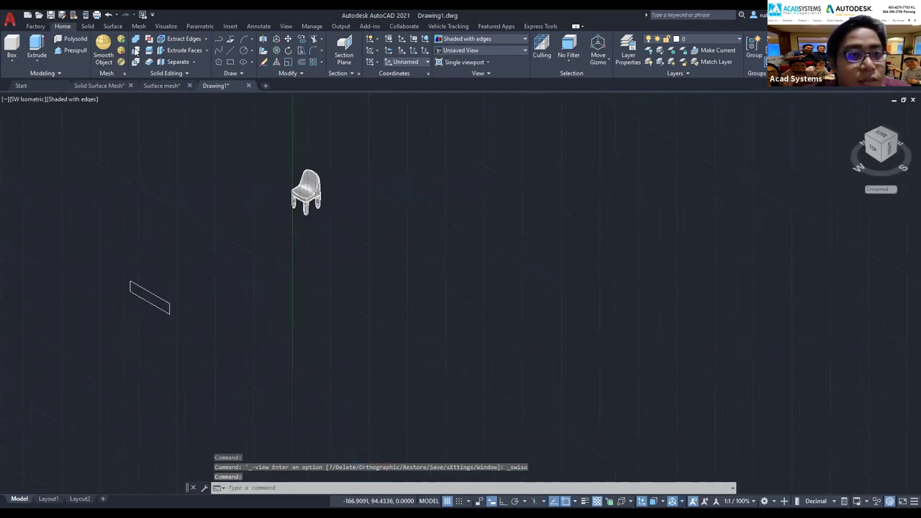
{"action": "left_click", "coordinate": [37, 47]}
{"action": "left_click", "coordinate": [150, 291]}
{"action": "key", "text": "Return"}
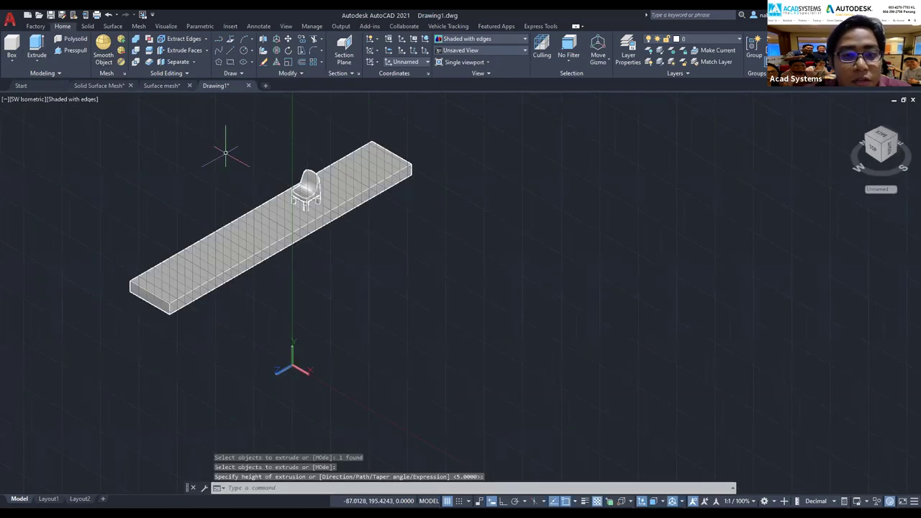
{"action": "scroll", "coordinate": [225, 153], "scroll_direction": "up", "scroll_amount": 2}
{"action": "scroll", "coordinate": [225, 153], "scroll_direction": "up", "scroll_amount": 1}
{"action": "scroll", "coordinate": [225, 153], "scroll_direction": "up", "scroll_amount": 1}
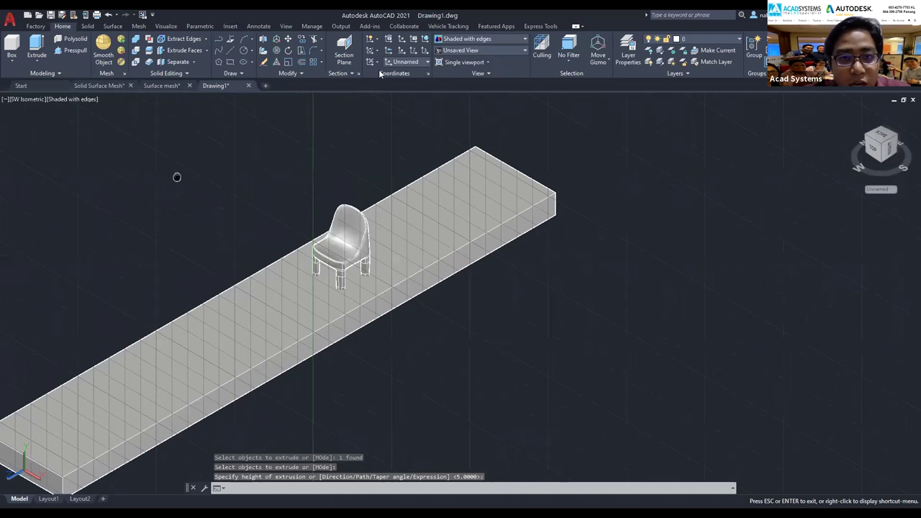
{"action": "key", "text": "Escape"}
{"action": "scroll", "coordinate": [351, 223], "scroll_direction": "up", "scroll_amount": 4}
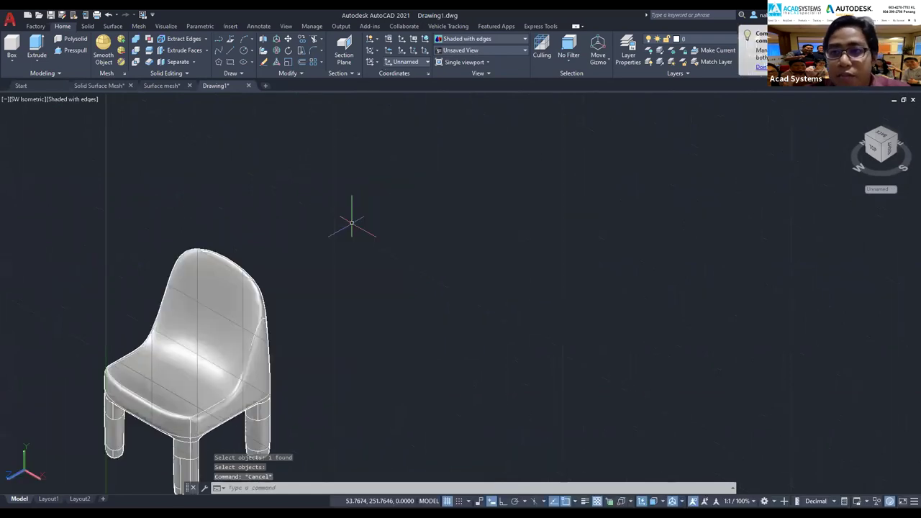
{"action": "left_click", "coordinate": [377, 62]}
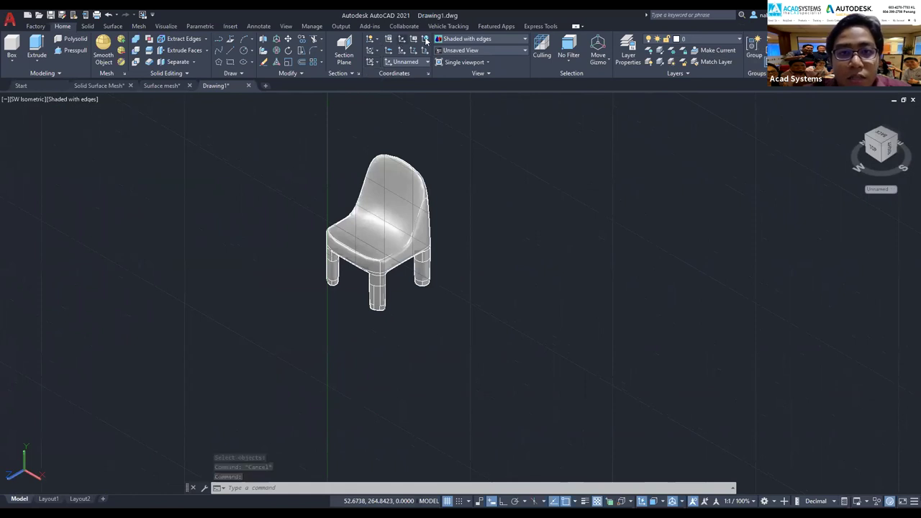
Step: Restore the World UCS and zoom around the solid chair
{"action": "left_click", "coordinate": [405, 61]}
{"action": "scroll", "coordinate": [428, 246], "scroll_direction": "up", "scroll_amount": 3}
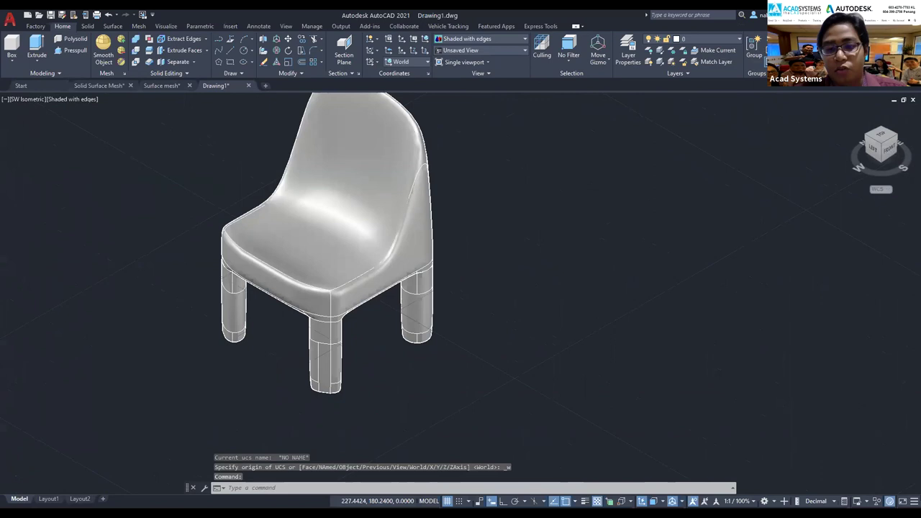
{"action": "scroll", "coordinate": [514, 210], "scroll_direction": "down", "scroll_amount": 2}
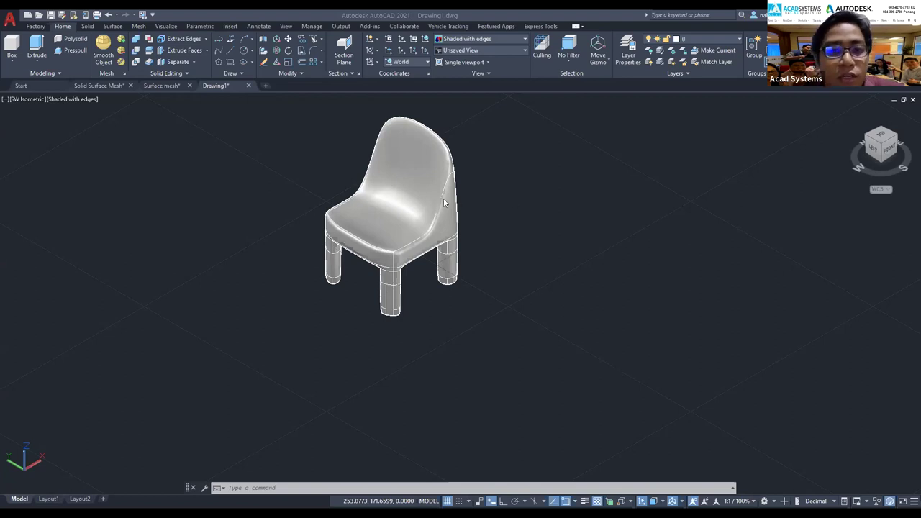
{"action": "scroll", "coordinate": [443, 200], "scroll_direction": "up", "scroll_amount": 2}
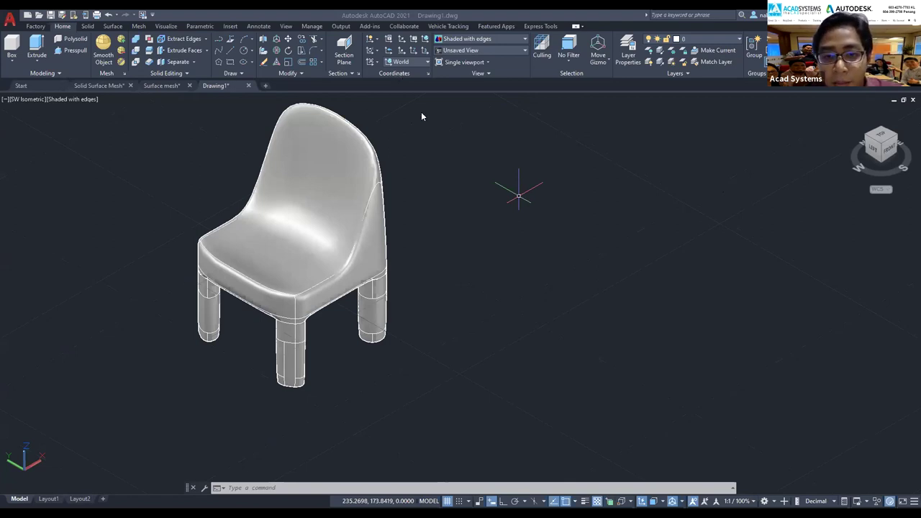
Step: Switch to the slideshow and advance from the Result slide to the specialized toolsets slide
{"action": "key", "text": "alt+Tab"}
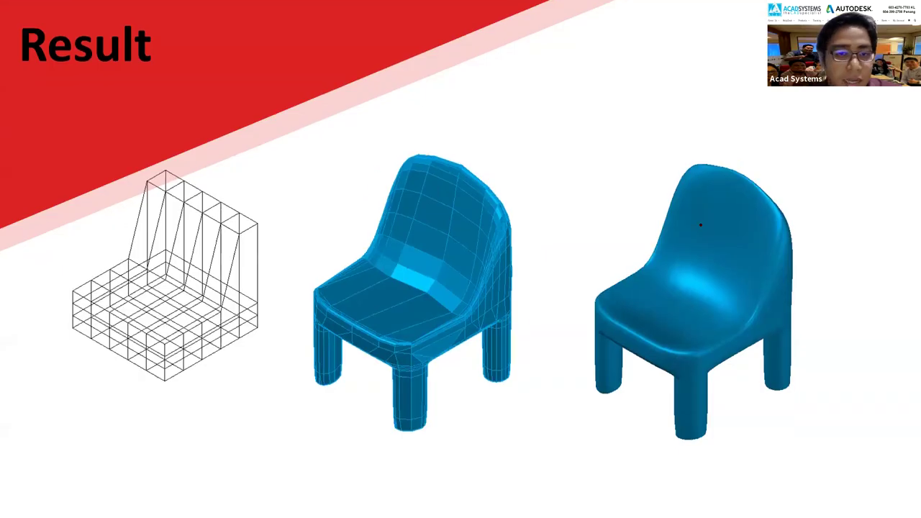
{"action": "left_click", "coordinate": [351, 54]}
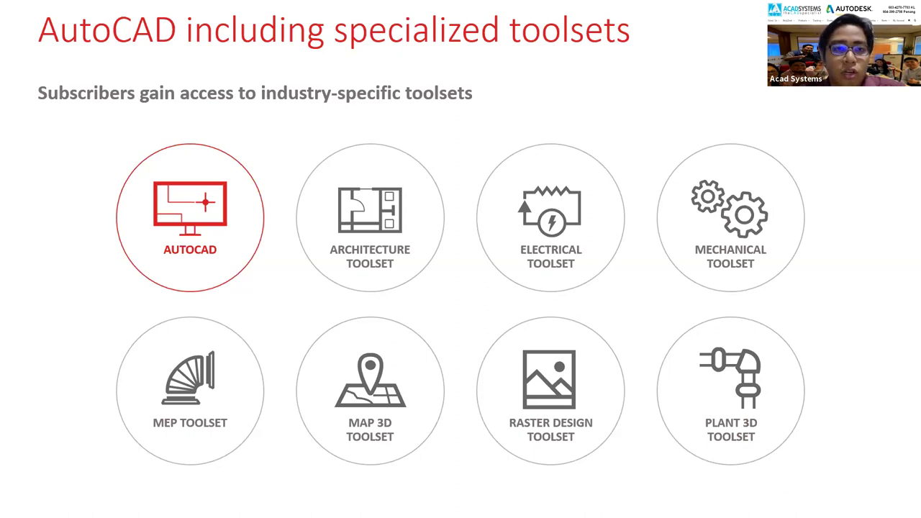
Step: Advance to the AutoCAD on any device slide, step past it, then return to it
{"action": "key", "text": "Right"}
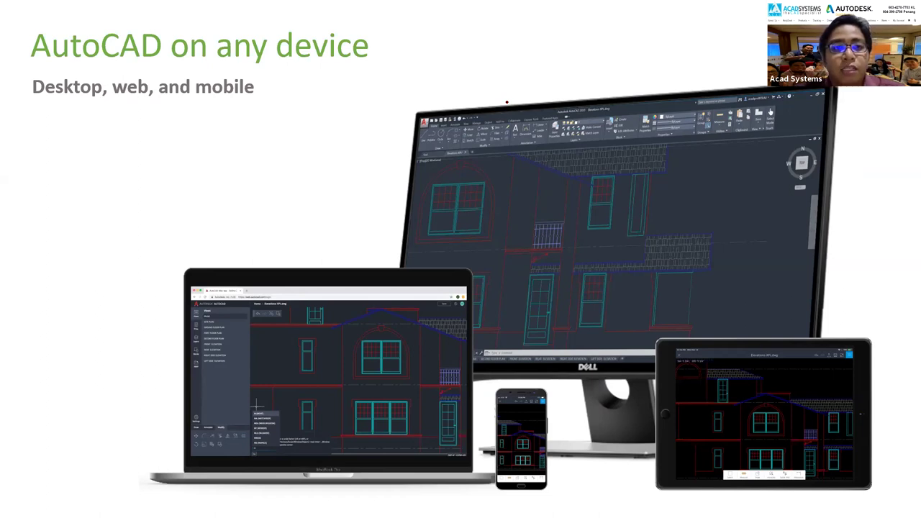
{"action": "key", "text": "Right"}
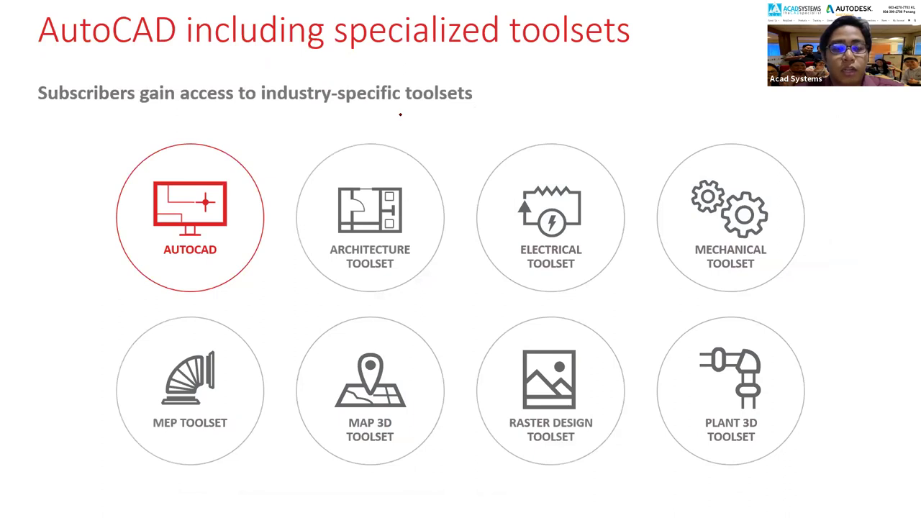
{"action": "key", "text": "Left"}
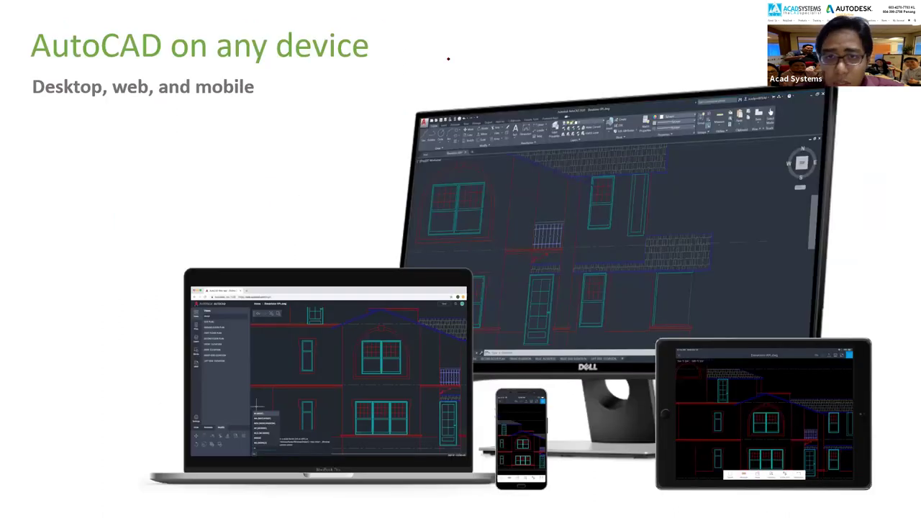